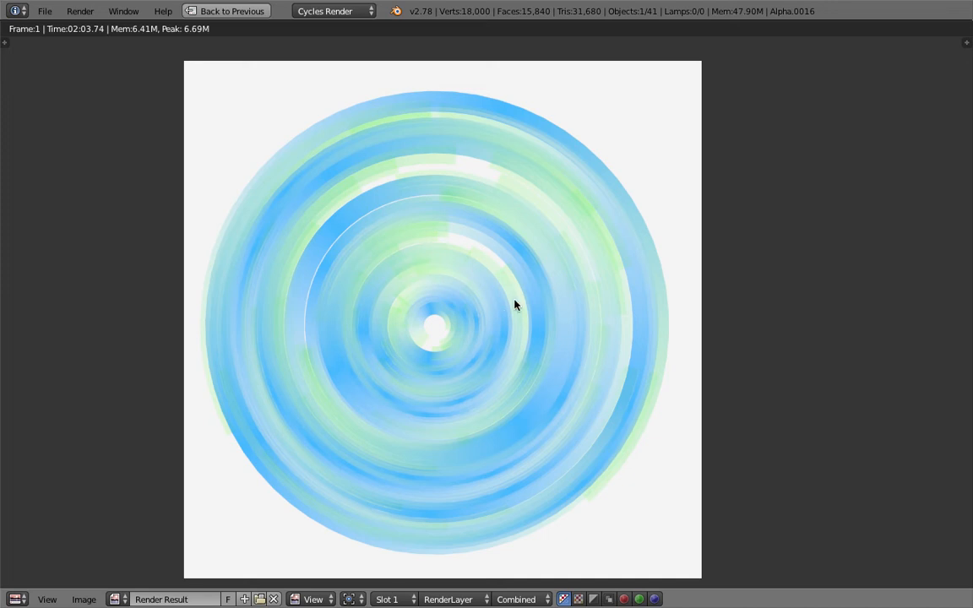
Step: Leave the full-window render result and return to the editor layout showing the concentric rings
middle_click_drag(429, 250, 426, 247)
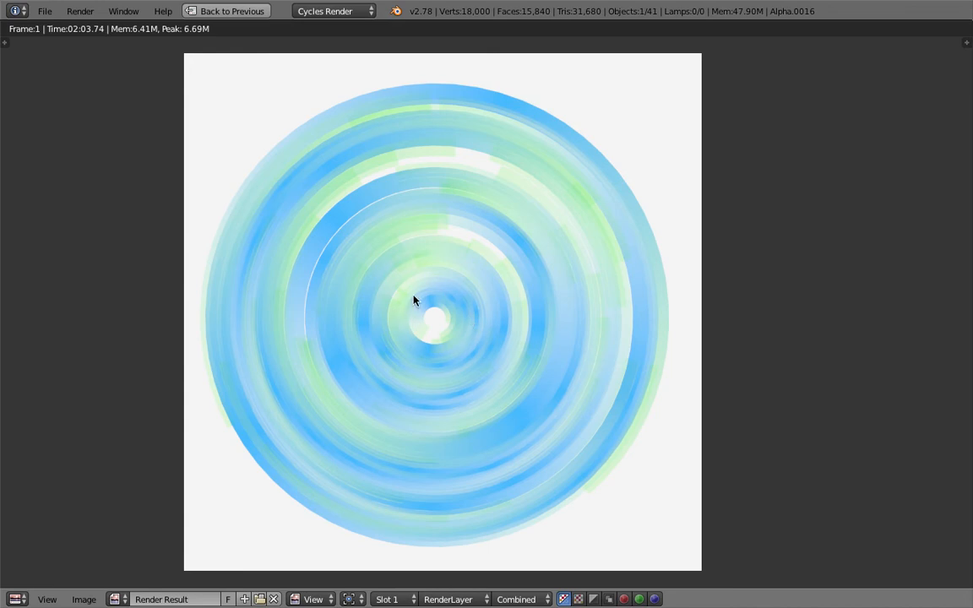
left_click(236, 12)
mouse_move(366, 385)
middle_mouse_down()
mouse_move(362, 358)
mouse_move(368, 368)
middle_mouse_up()
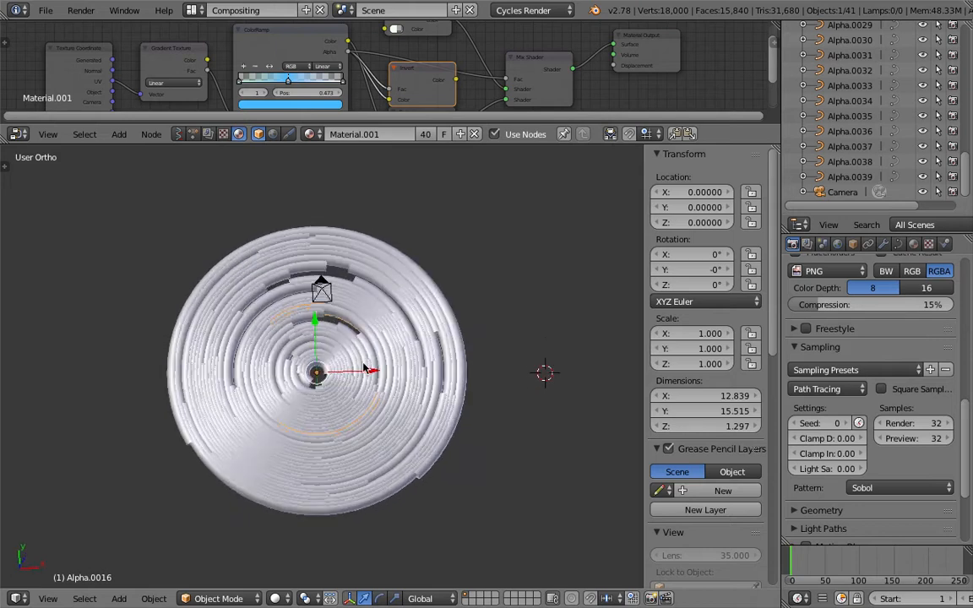
scroll(369, 368, "up", 2)
middle_click_drag(304, 347, 307, 356)
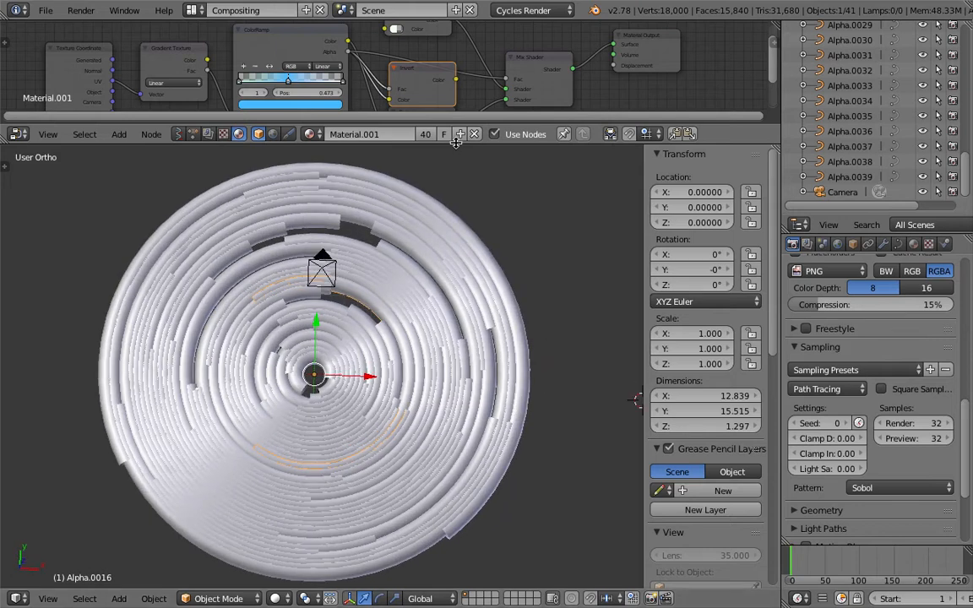
Step: Enlarge the node editor and display the Sverchok node tree named NodeTree
left_click_drag(409, 126, 410, 254)
left_click_drag(964, 162, 957, 31)
middle_click_drag(358, 191, 469, 179)
left_click(179, 263)
left_click(260, 263)
left_click(282, 285)
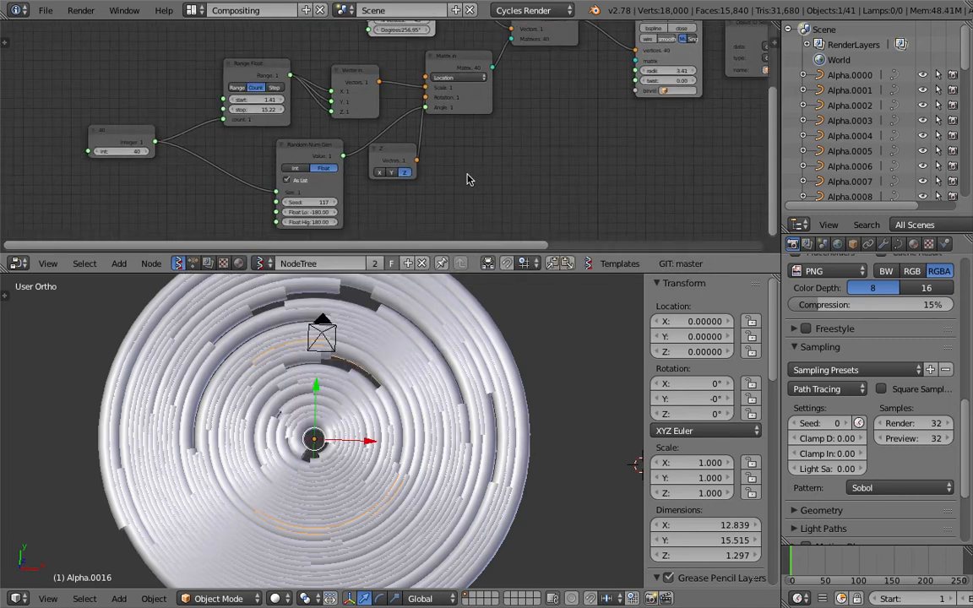
Step: Reduce the number of rings by setting the integer node to 5
scroll(469, 179, "down", 1)
mouse_move(967, 67)
left_mouse_down()
mouse_move(967, 126)
mouse_move(962, 61)
left_mouse_up()
middle_click_drag(155, 123, 231, 117)
scroll(210, 133, "up", 2)
left_click(195, 175)
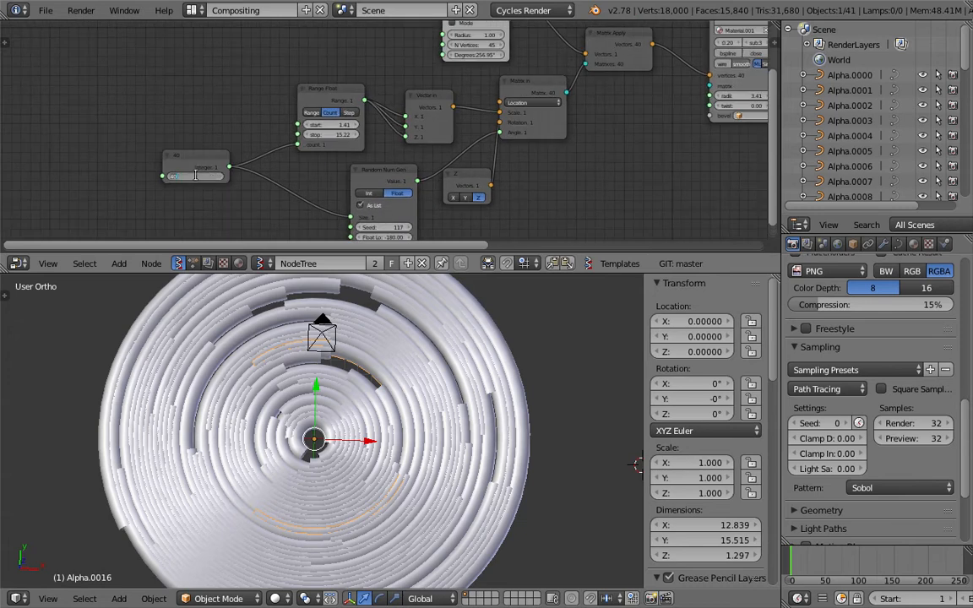
type("5")
key("Return")
middle_click_drag(334, 304, 461, 279)
scroll(218, 167, "down", 1)
middle_click_drag(218, 168, 179, 179)
scroll(224, 171, "up", 1)
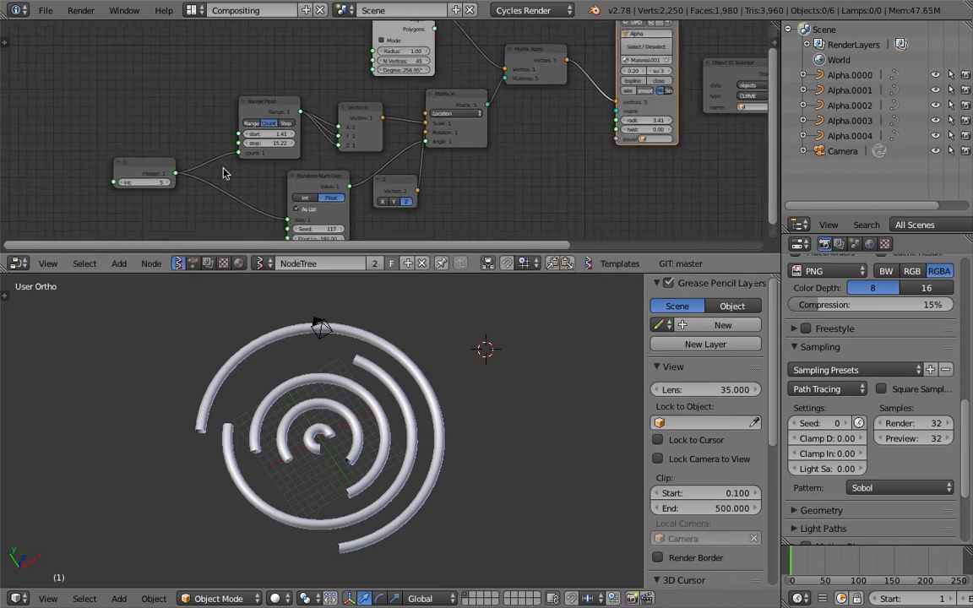
Step: Set the integer node to 18 and the Range Float stop value to 18.37
left_click_drag(144, 181, 306, 289)
middle_click_drag(338, 355, 338, 368)
middle_click_drag(276, 168, 266, 161)
left_click_drag(260, 137, 336, 138)
middle_click_drag(402, 418, 336, 349)
scroll(374, 401, "up", 2)
Step: Select an inner ring and display its Material.001 shader nodes in a taller node editor
right_click(312, 353)
middle_click_drag(331, 167, 331, 142)
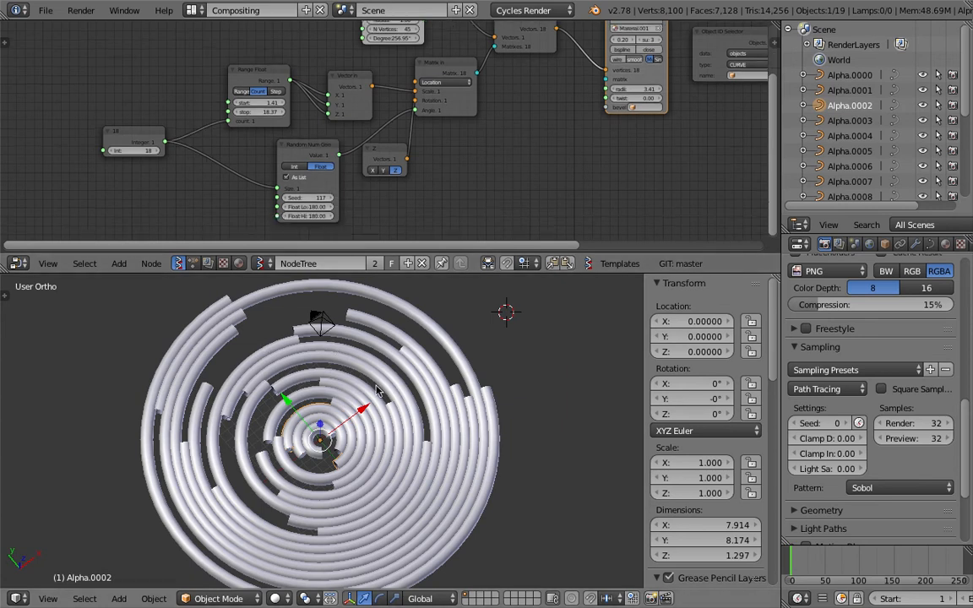
middle_click_drag(358, 471, 385, 374)
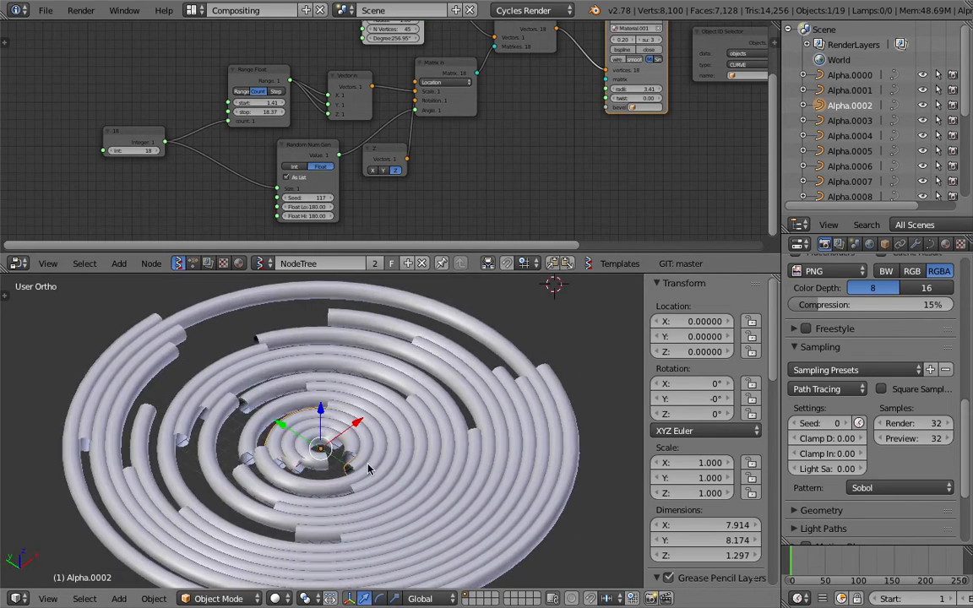
middle_click_drag(358, 527, 419, 356)
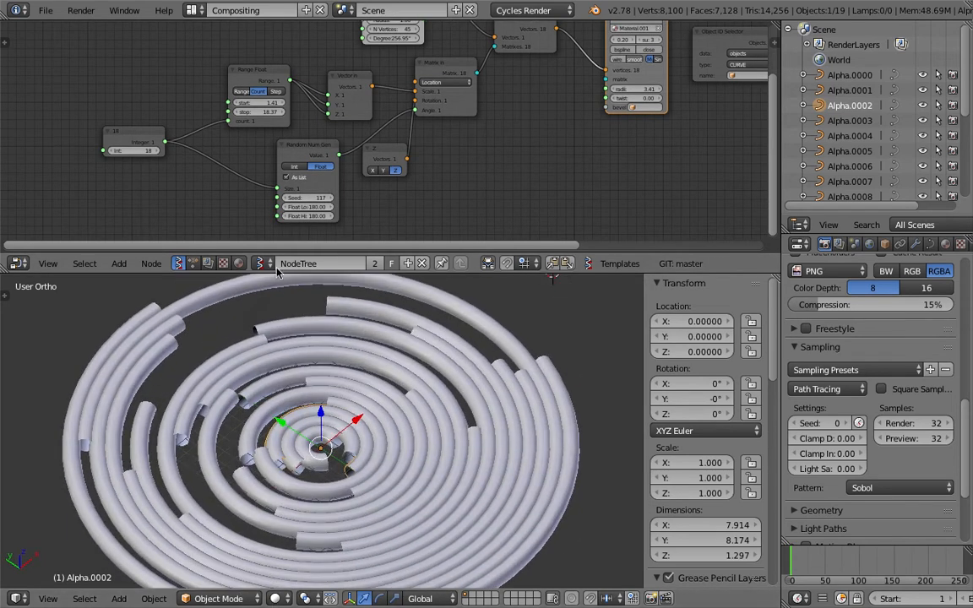
left_click(239, 264)
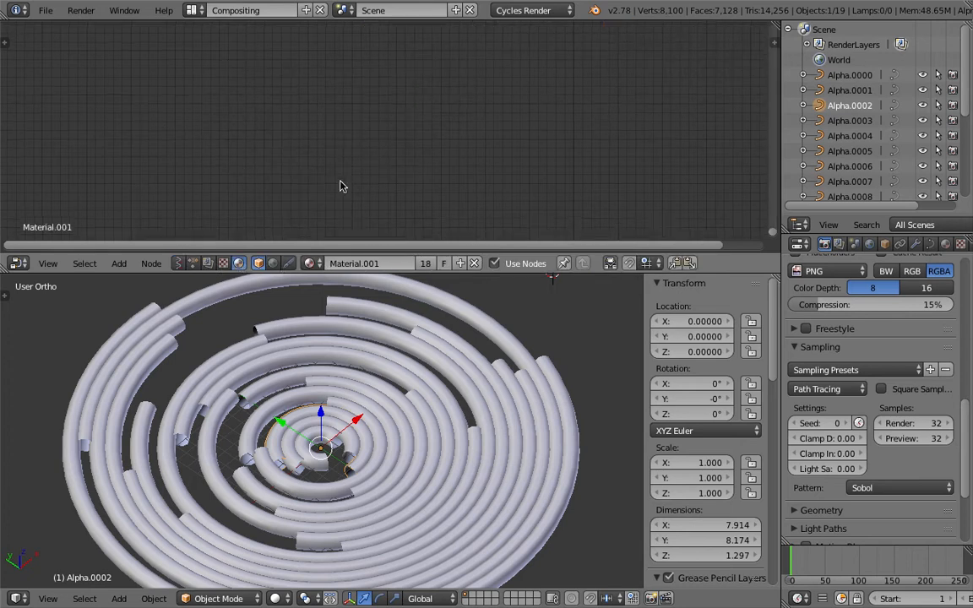
key("Home")
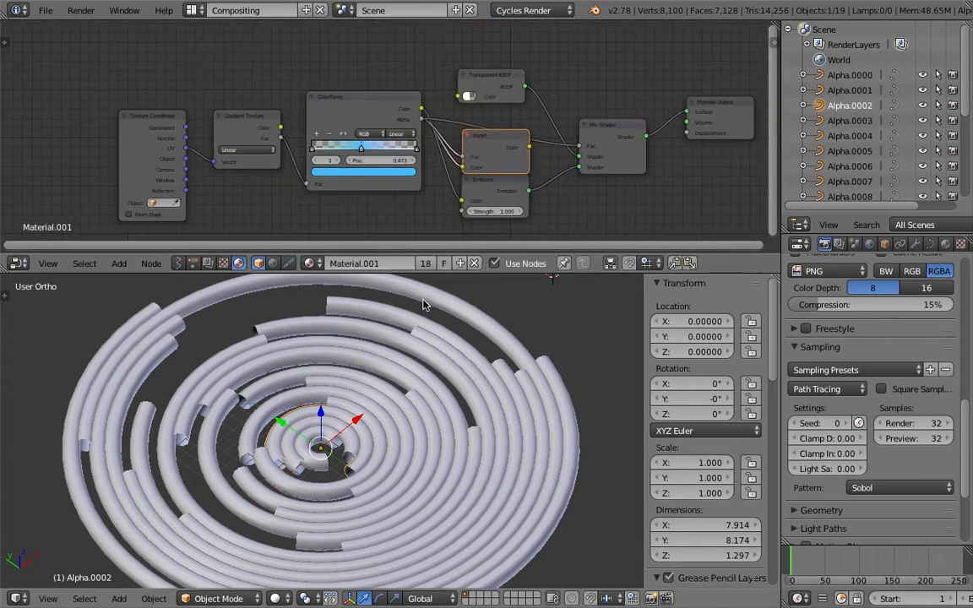
left_click_drag(428, 273, 429, 333)
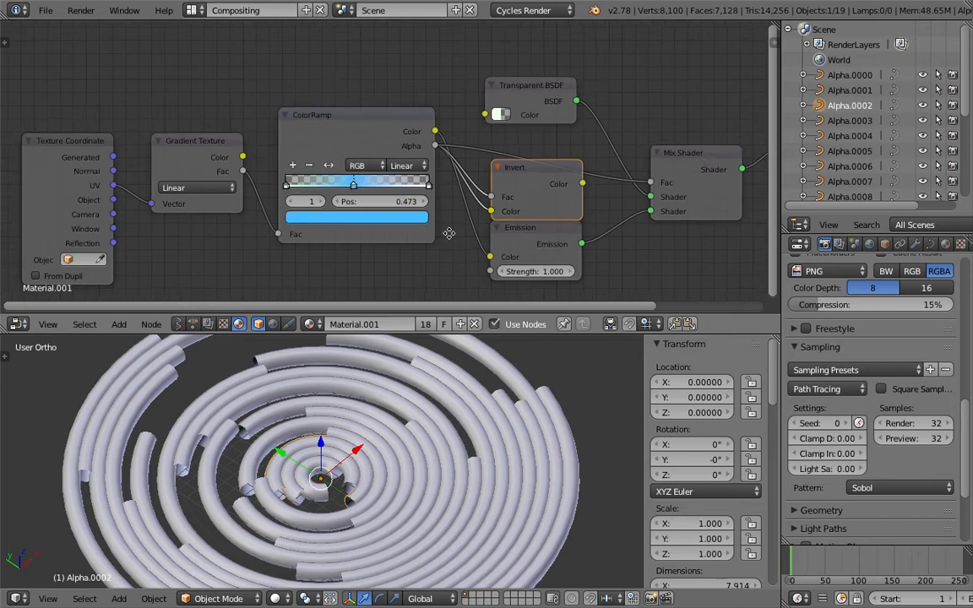
scroll(446, 210, "up", 3)
Step: Widen the node editor and space out the Emission, Invert and Transparent BSDF nodes
left_click_drag(512, 182, 507, 213)
middle_click_drag(543, 196, 508, 214)
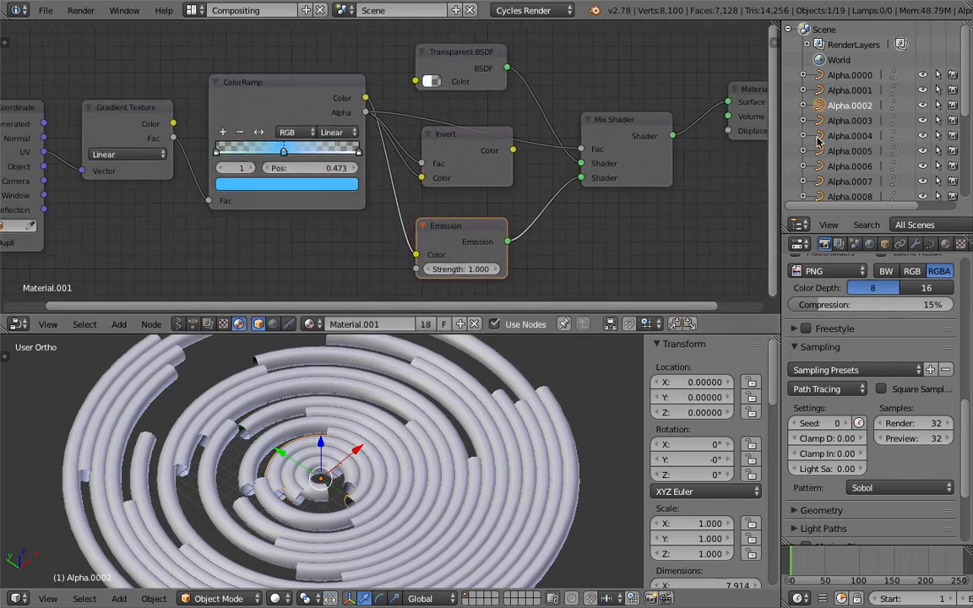
left_click_drag(782, 124, 883, 124)
left_click_drag(541, 88, 542, 73)
left_click_drag(545, 176, 543, 143)
left_click(522, 60)
scroll(535, 158, "down", 4)
scroll(397, 489, "down", 4)
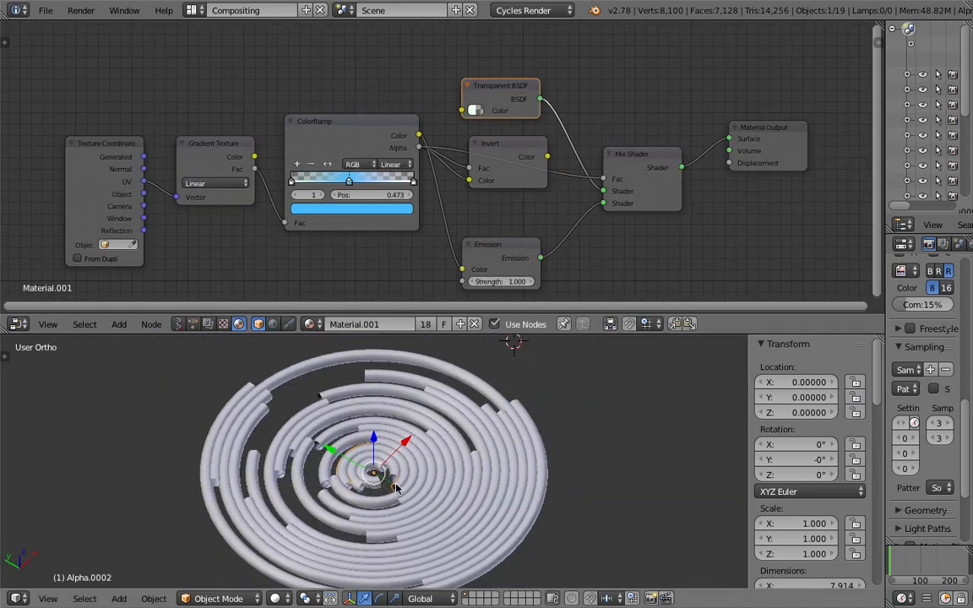
Step: Preview the rings in the 3D viewport with Rendered shading
left_click(303, 596)
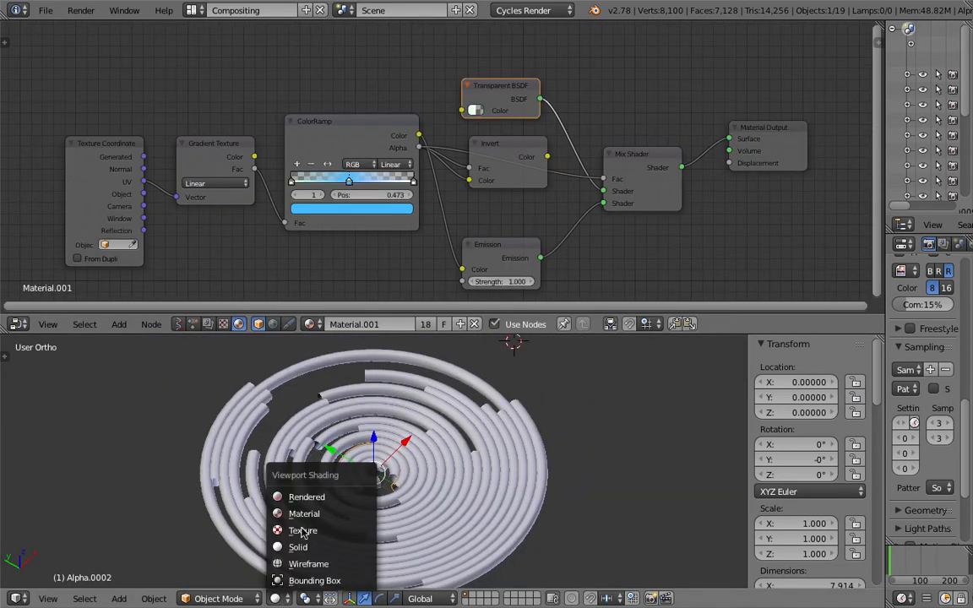
left_click(293, 498)
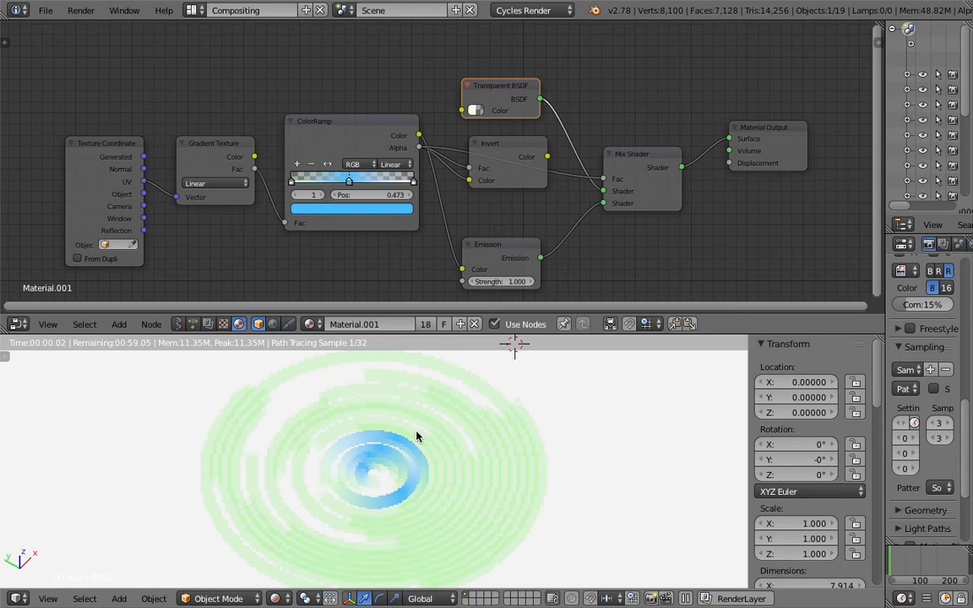
middle_click_drag(416, 435, 478, 484)
scroll(447, 160, "up", 1)
Step: Connect the Invert node's Color output to the Mix Shader's Fac input
left_click_drag(510, 151, 636, 182)
middle_click_drag(423, 471, 260, 486)
scroll(396, 473, "up", 4)
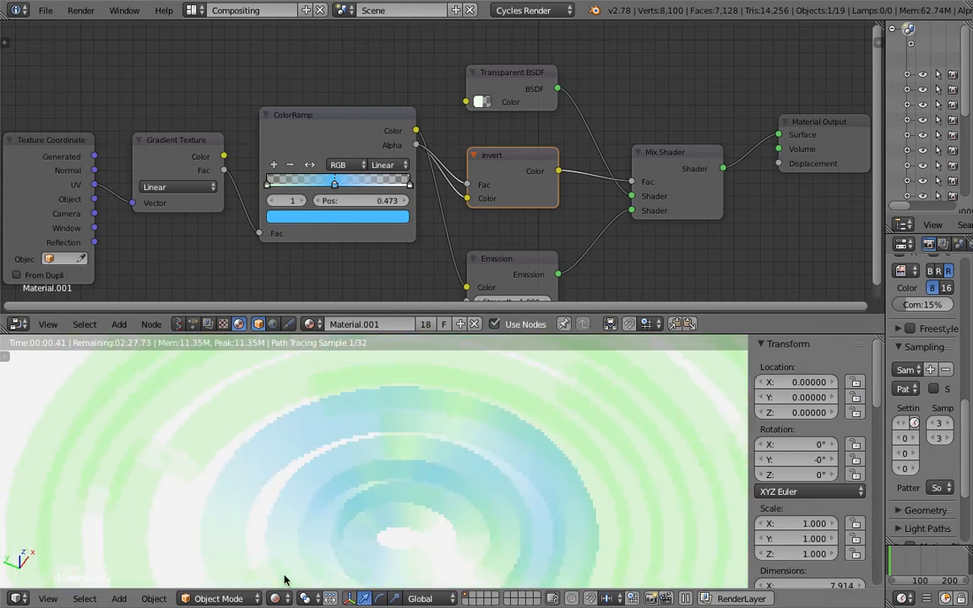
Step: Return the viewport to Solid shading and move the ColorRamp's blue stop to position 0.605
left_click(274, 598)
left_click(297, 546)
scroll(397, 424, "down", 2)
middle_click_drag(396, 424, 375, 433)
middle_click_drag(334, 186, 335, 164)
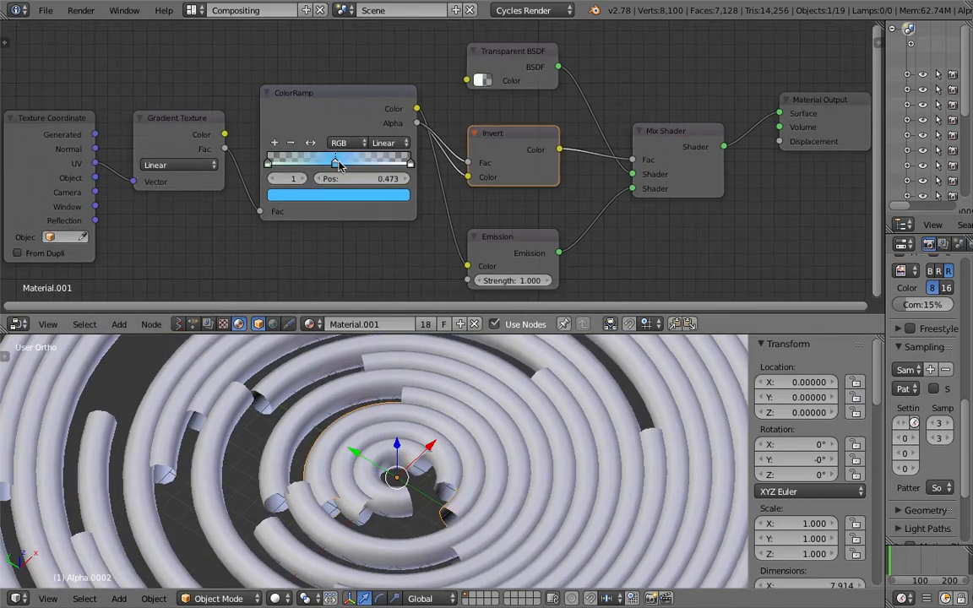
left_click_drag(336, 164, 356, 164)
scroll(393, 201, "down", 2)
middle_click_drag(393, 201, 418, 227)
scroll(419, 227, "up", 3)
middle_click_drag(535, 234, 475, 200)
scroll(449, 215, "down", 1)
middle_click_drag(482, 422, 401, 400)
scroll(442, 176, "down", 1)
middle_click_drag(442, 177, 363, 170)
middle_click_drag(406, 423, 401, 463)
scroll(400, 454, "down", 1)
Step: Select the outermost ring and move it clear of the others to about X 26.2, Y -28.2, Z 4.9
right_click(406, 355)
scroll(407, 358, "down", 1)
middle_click_drag(414, 406, 306, 456, "shift")
key("g")
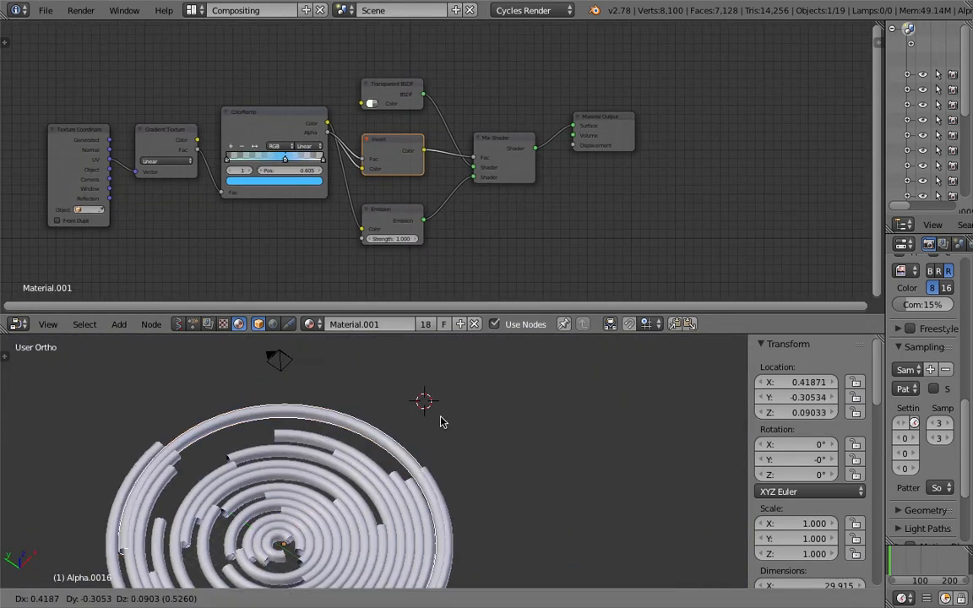
left_click(676, 368)
middle_click_drag(591, 421, 452, 390, "shift")
key("g")
left_click(551, 389)
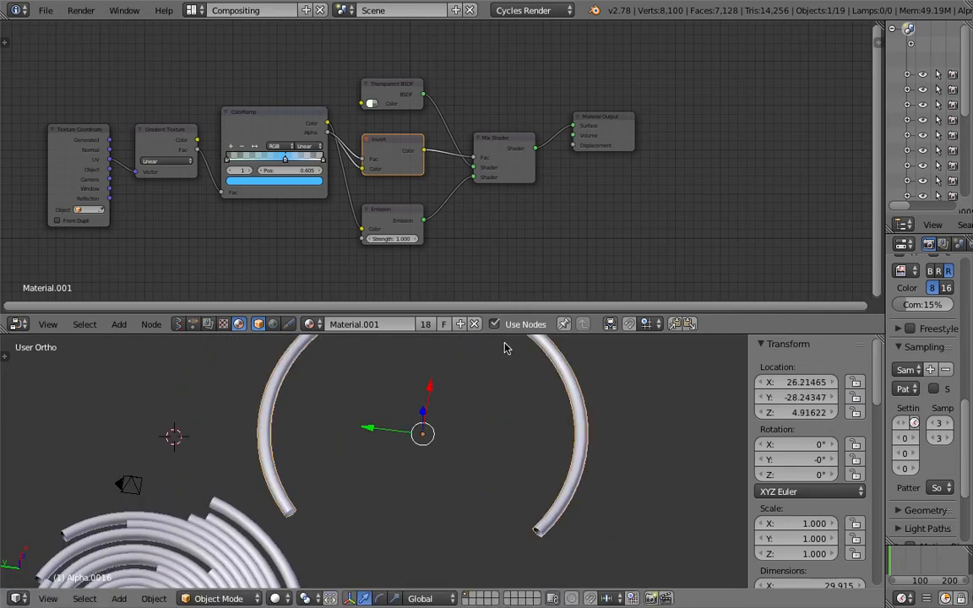
Step: Widen the properties editor and show the outermost ring's curve data settings, including Use UV for mapping
left_click_drag(882, 226, 630, 222)
left_click(779, 244)
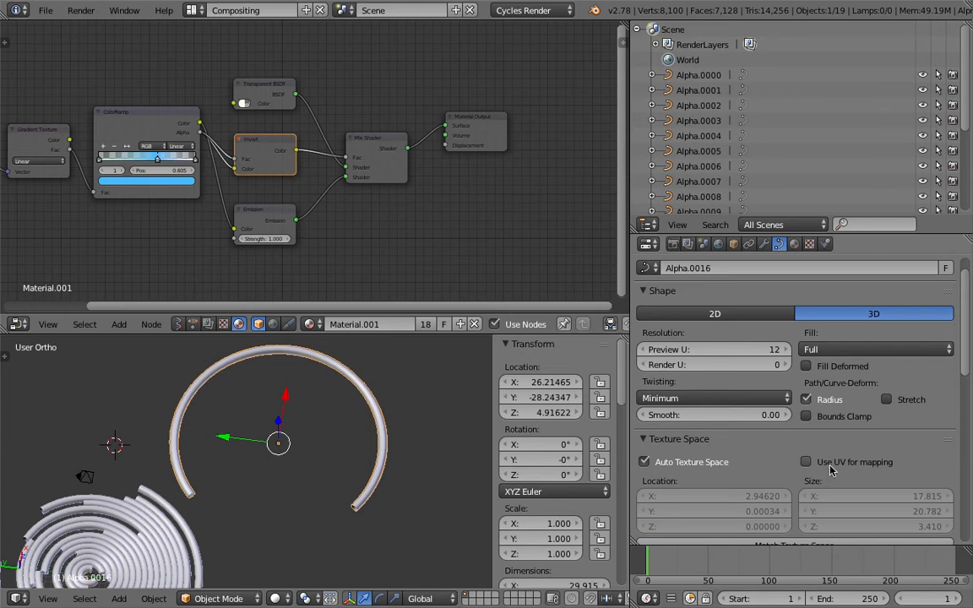
scroll(337, 209, "up", 3)
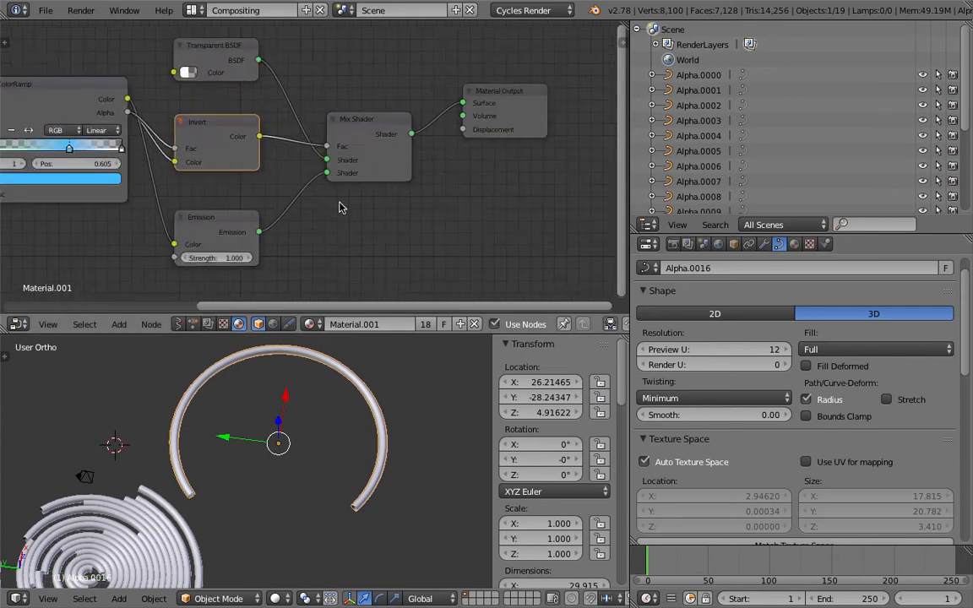
Step: Reopen the Sverchok NodeTree and bring its Object ID Selector and Object ID Set MK2 nodes into focus
left_click(177, 324)
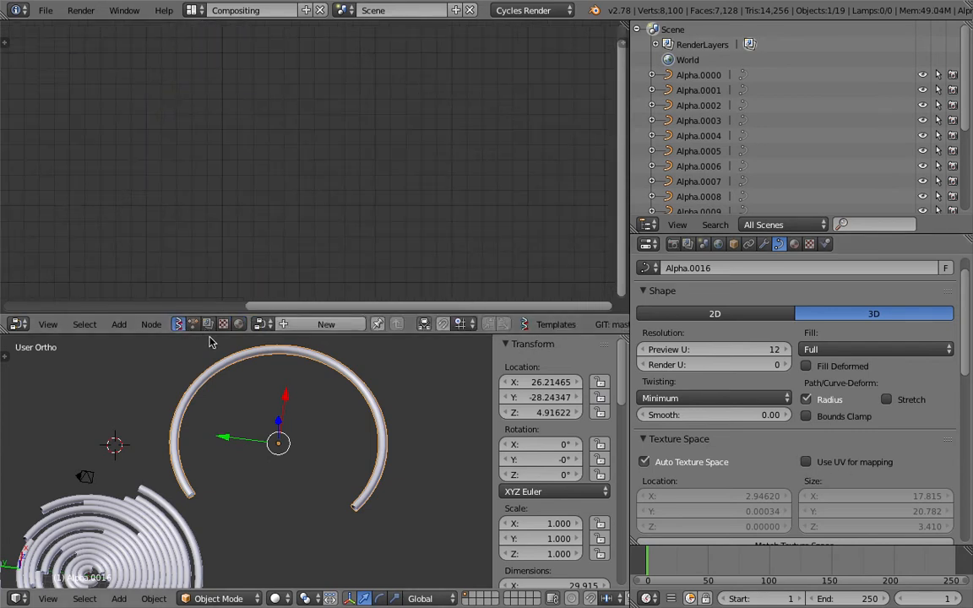
left_click(263, 325)
left_click(276, 347)
middle_click_drag(380, 224, 250, 246)
middle_click_drag(592, 134, 251, 213)
middle_click_drag(409, 200, 128, 224)
left_click_drag(371, 159, 359, 153)
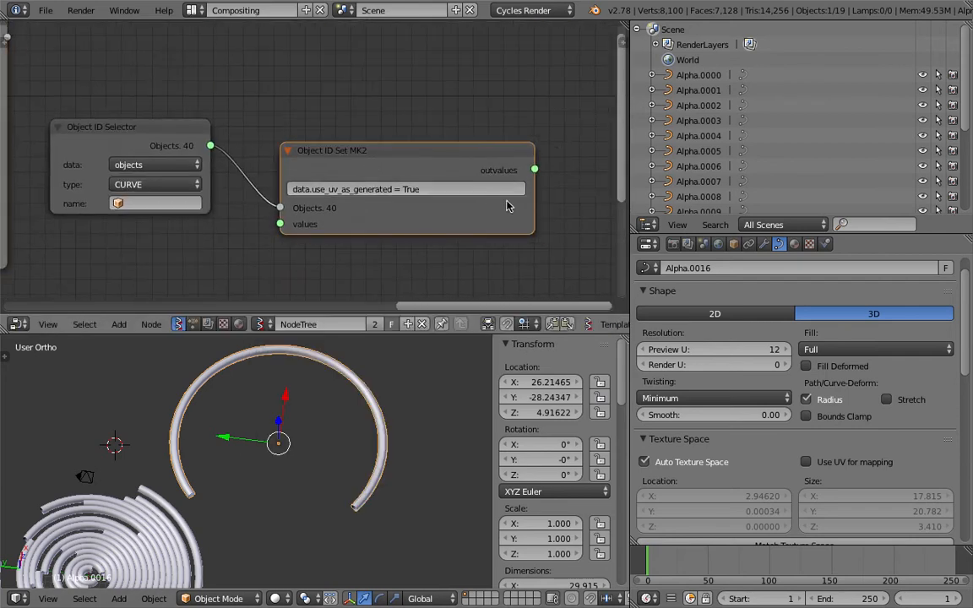
Step: Change the current frame, ending on frame 6, to refresh the node tree, and select one of the middle rings
left_click(666, 564)
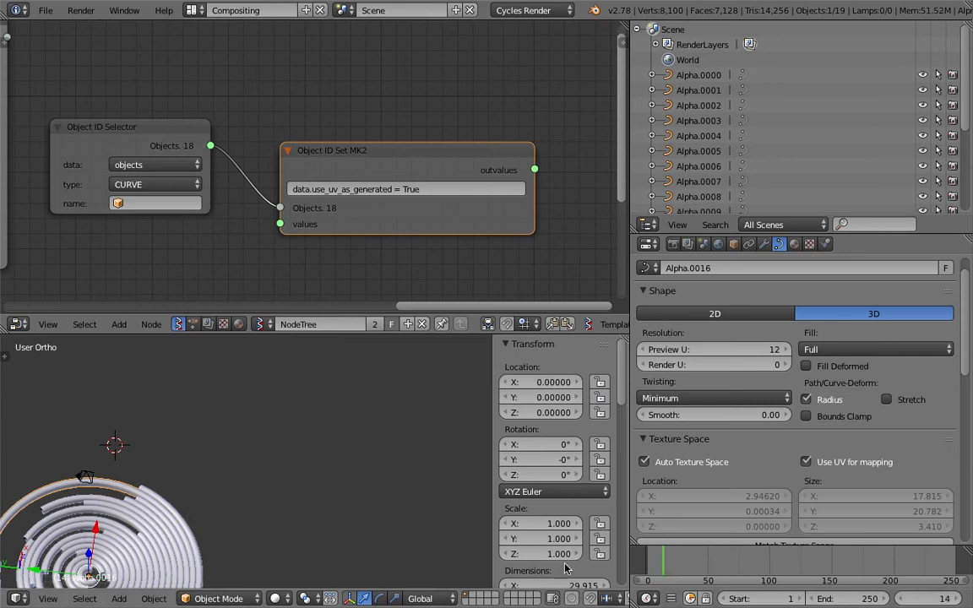
left_click(653, 557)
middle_click_drag(99, 527, 319, 376, "shift")
right_click(352, 376)
scroll(304, 155, "up", 2)
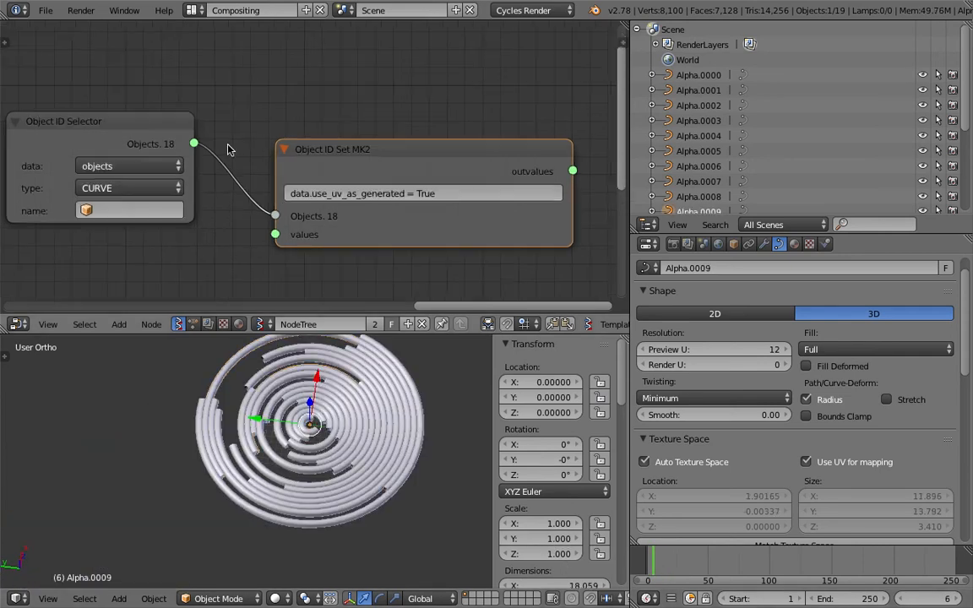
Step: Reposition the Object ID Selector and Object ID Set MK2 nodes and narrow the Object ID Set MK2 node
left_click_drag(99, 123, 123, 117)
left_click_drag(345, 145, 337, 127)
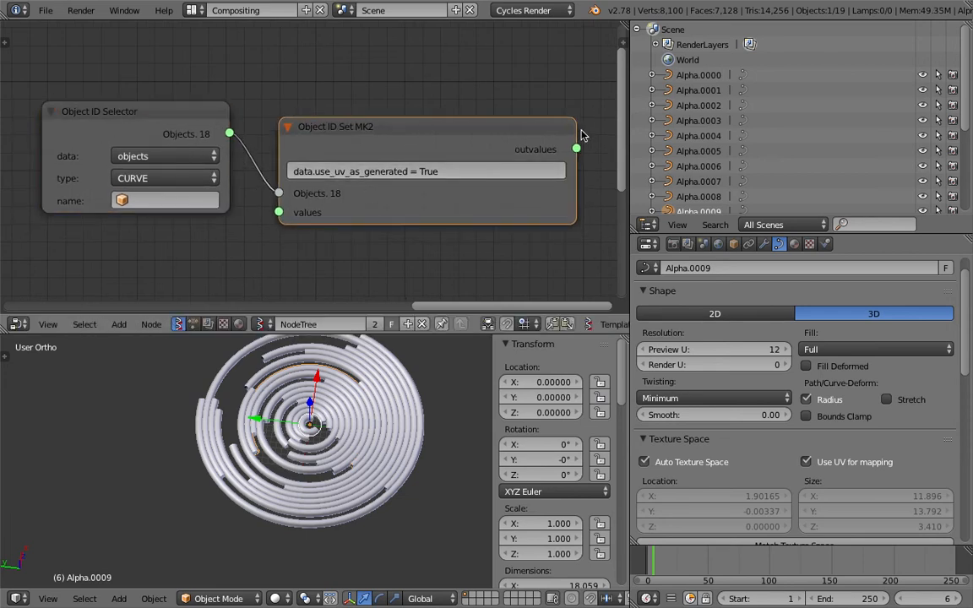
left_click_drag(574, 130, 507, 129)
scroll(291, 183, "up", 1)
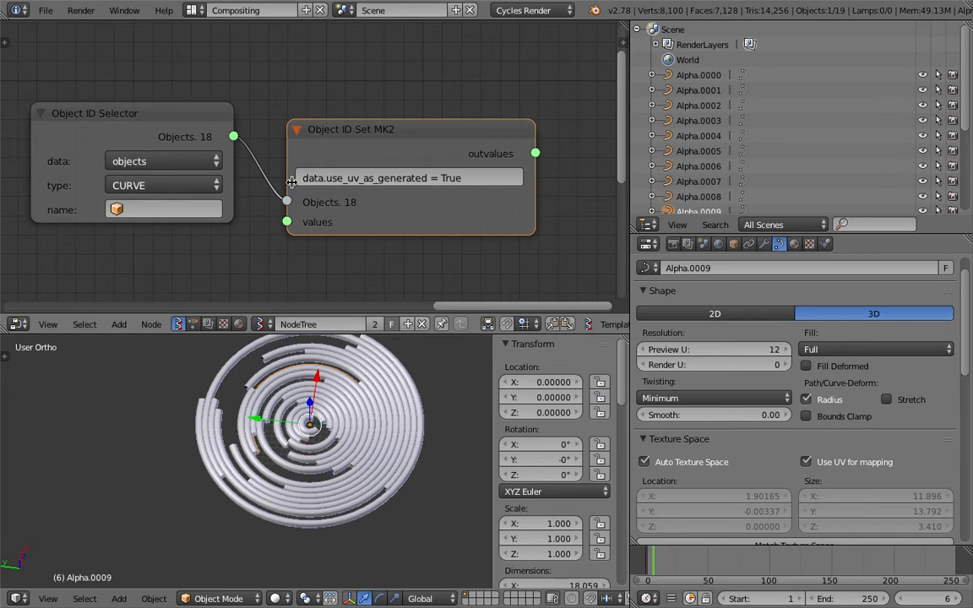
Step: Switch the 3D viewport to Rendered shading, maximize it and examine the gradient along the rings
left_click(275, 598)
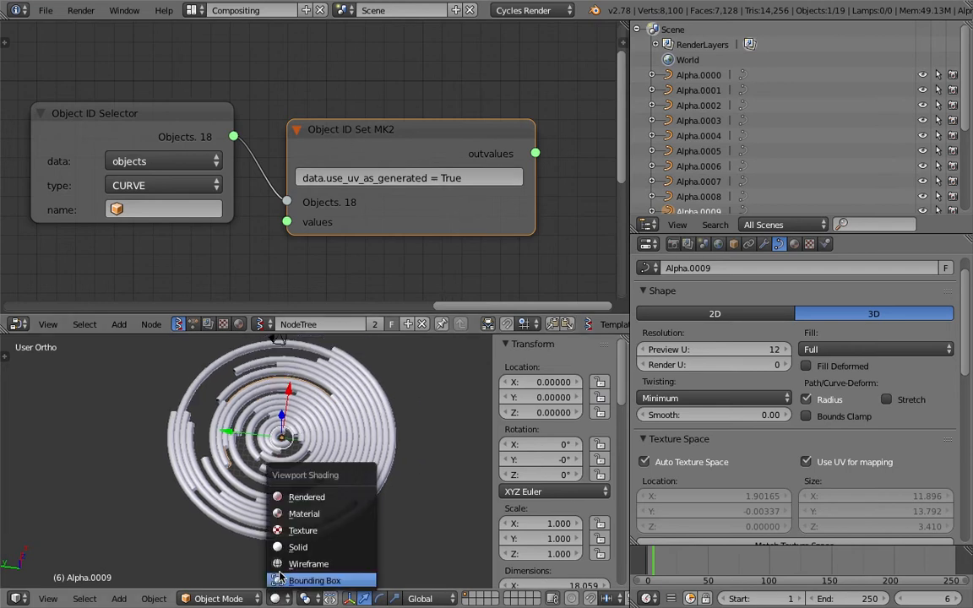
left_click(293, 499)
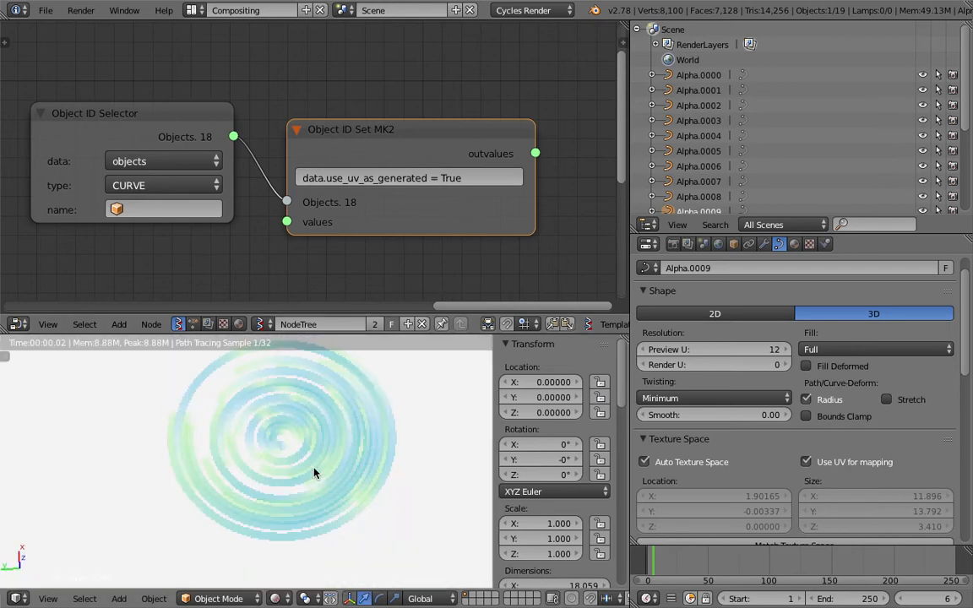
key("ctrl+space")
middle_click_drag(459, 345, 398, 387, "shift")
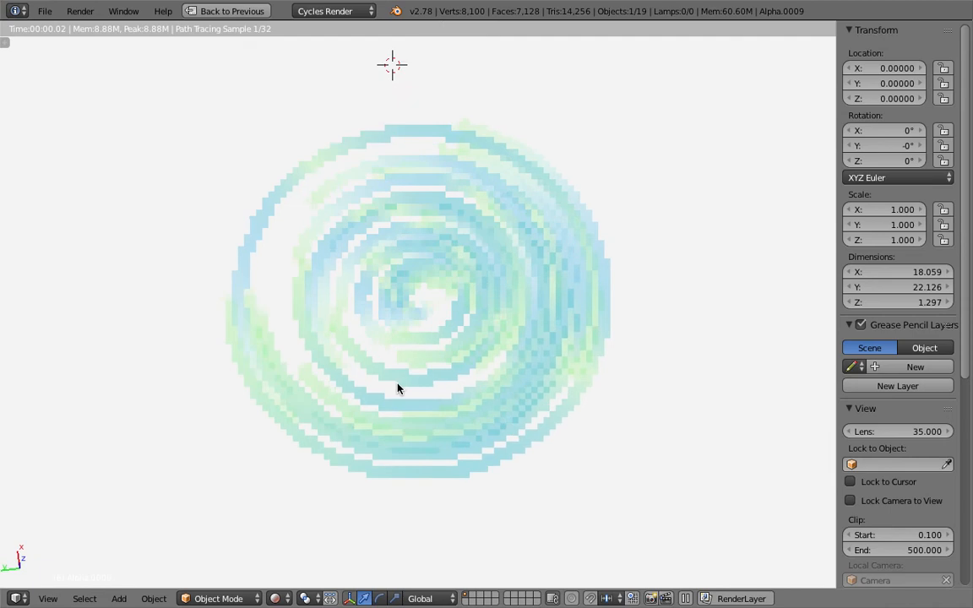
scroll(431, 365, "up", 1)
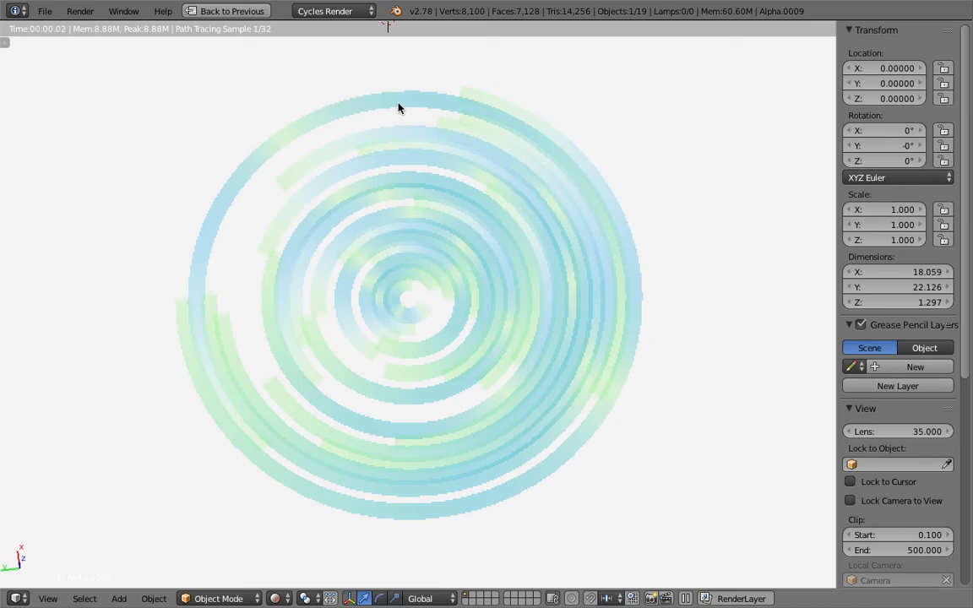
scroll(545, 263, "down", 1)
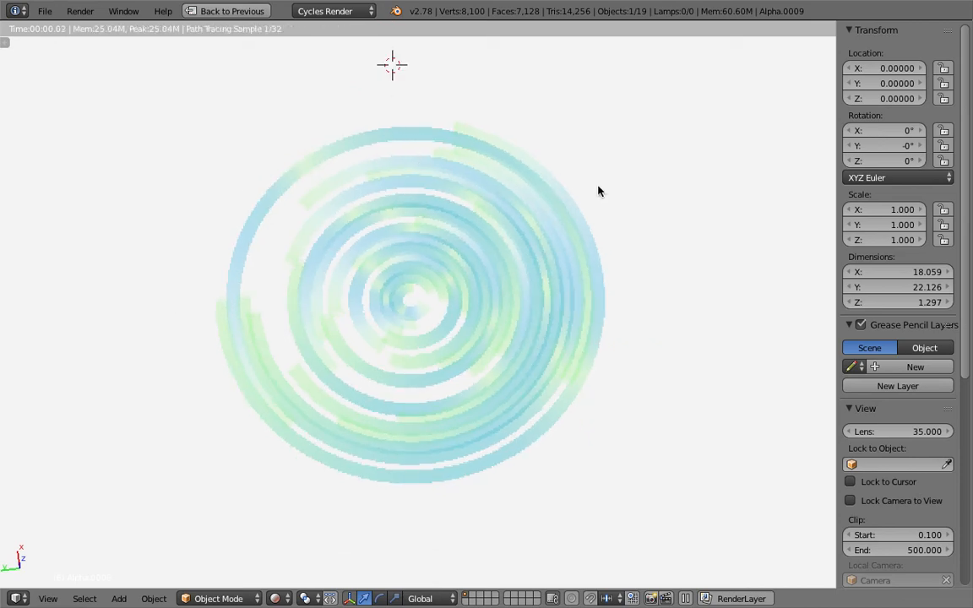
scroll(495, 342, "up", 4)
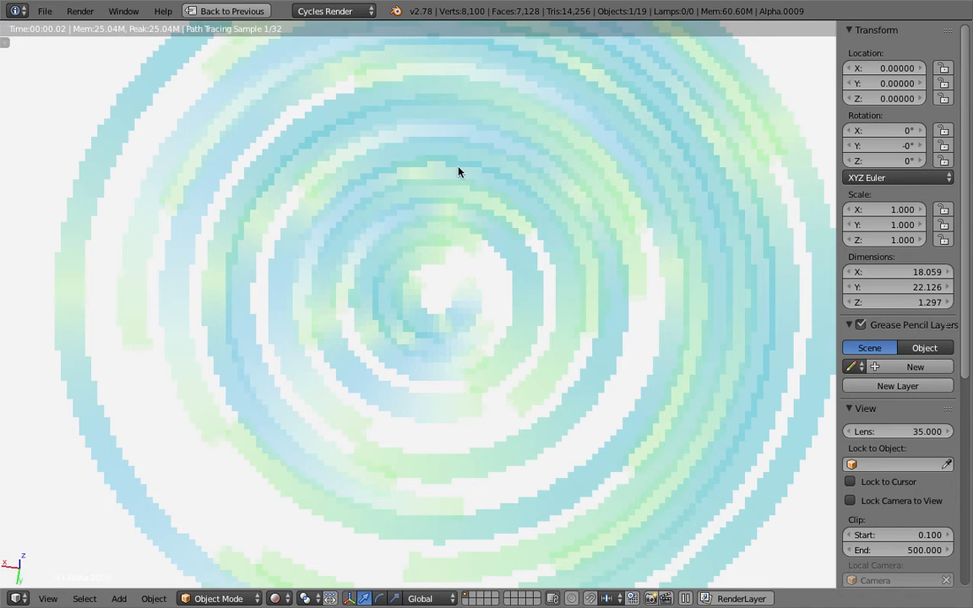
scroll(413, 261, "down", 2)
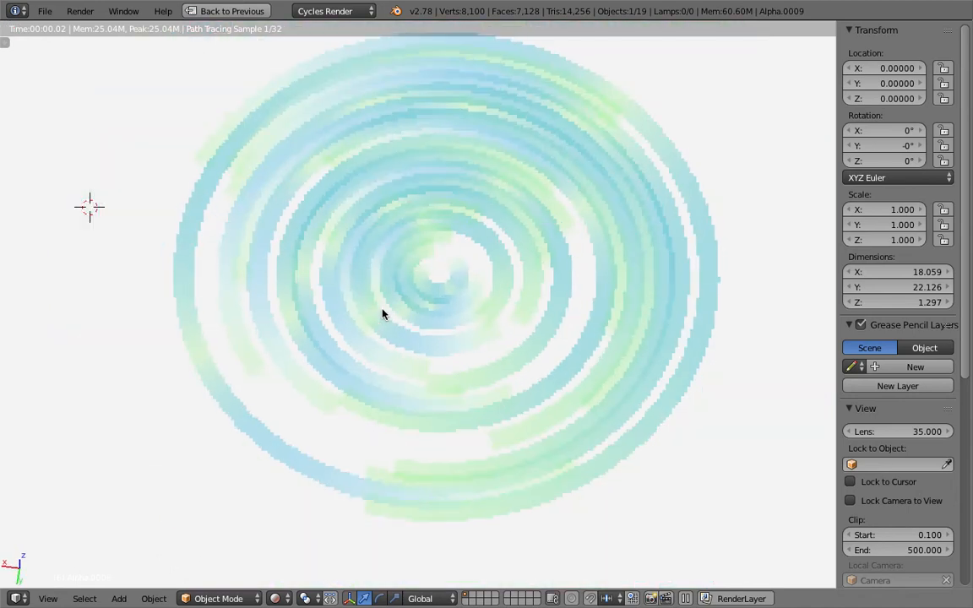
Step: Examine the rendered gradient rings from low and overhead angles
middle_click_drag(263, 332, 271, 296)
scroll(270, 299, "up", 2)
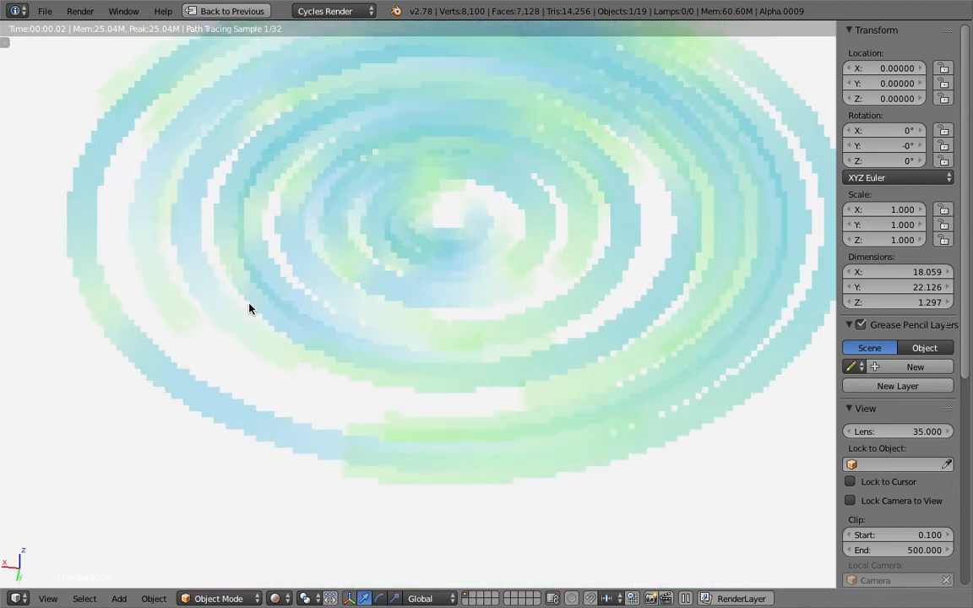
middle_click_drag(313, 317, 271, 332)
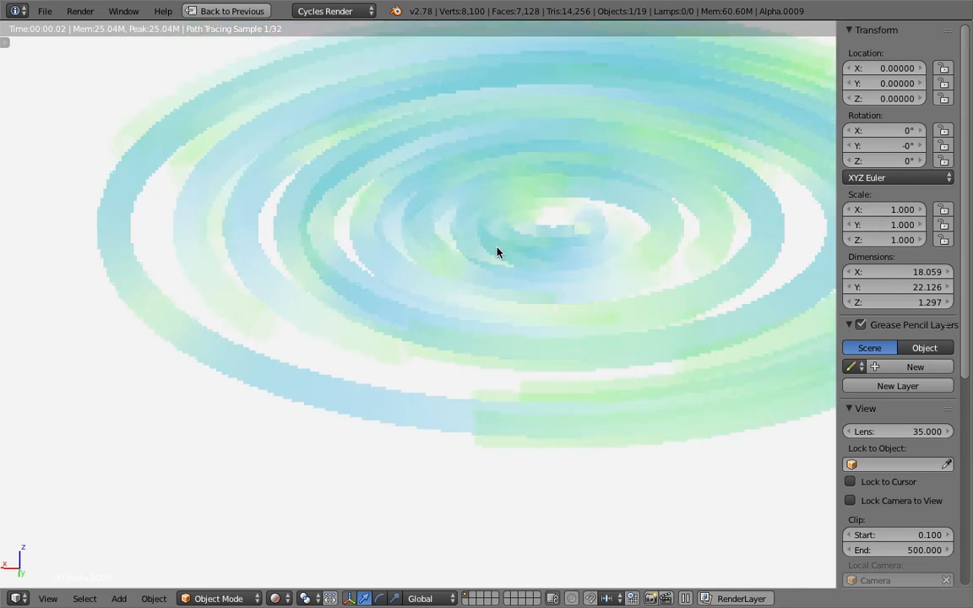
scroll(481, 254, "down", 2)
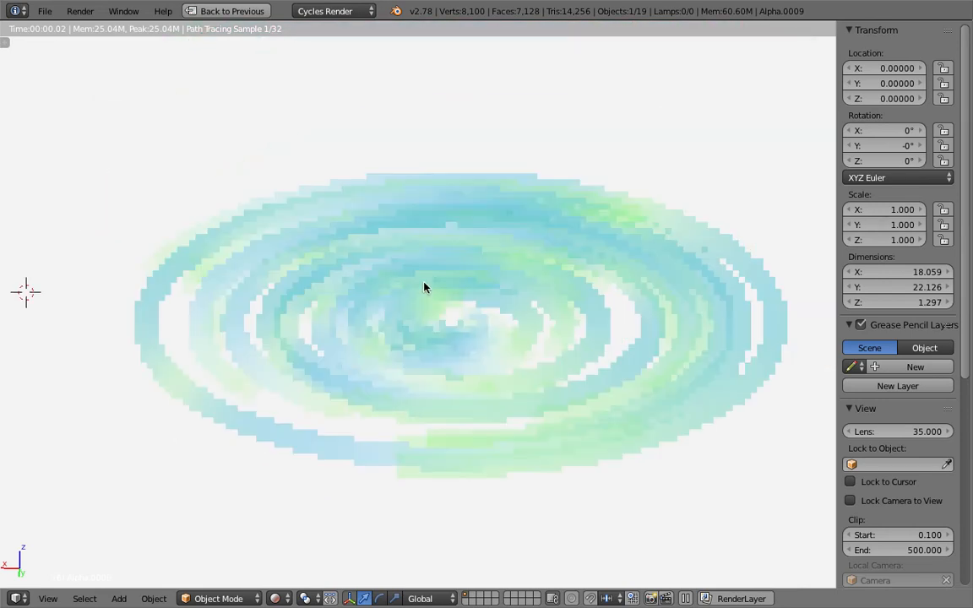
left_click(277, 598)
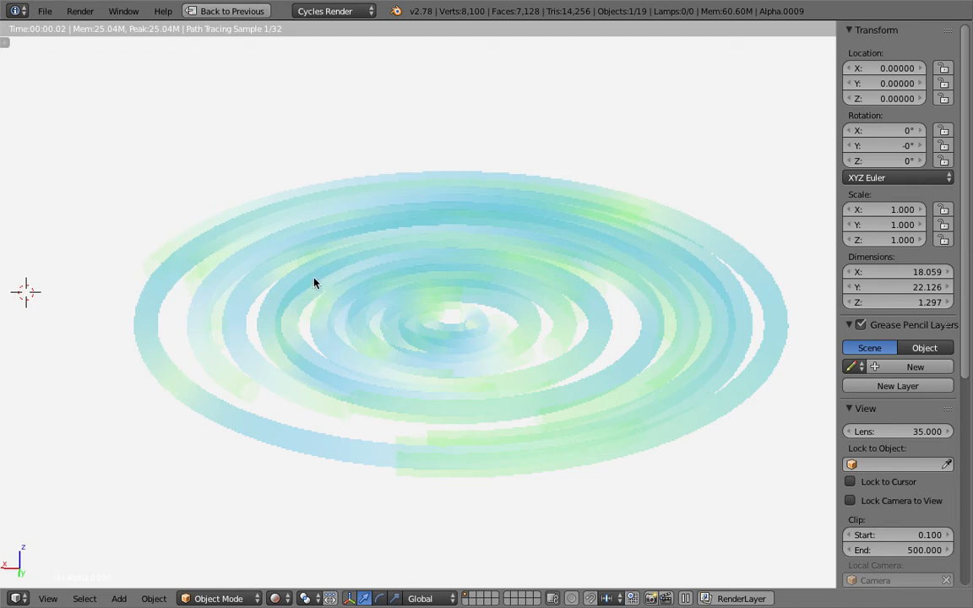
middle_click_drag(402, 294, 425, 352)
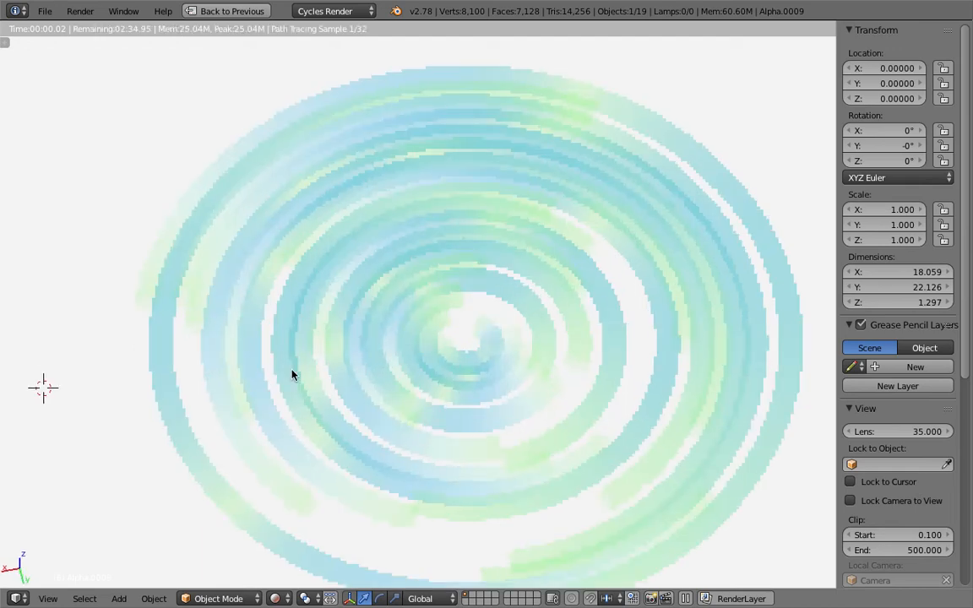
middle_click_drag(274, 301, 688, 162)
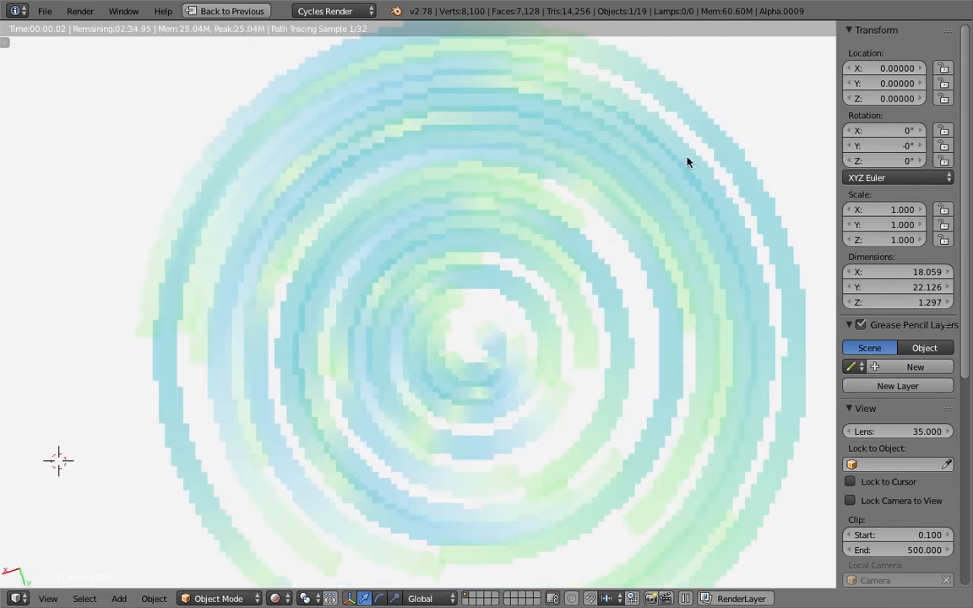
Step: Set the 3D viewport back to Solid shading, restore the multi-editor layout and look over the ring node tree
left_click(279, 598)
left_click(312, 547)
middle_click_drag(396, 345, 236, 82)
left_click(221, 12)
middle_click_drag(452, 456, 361, 475)
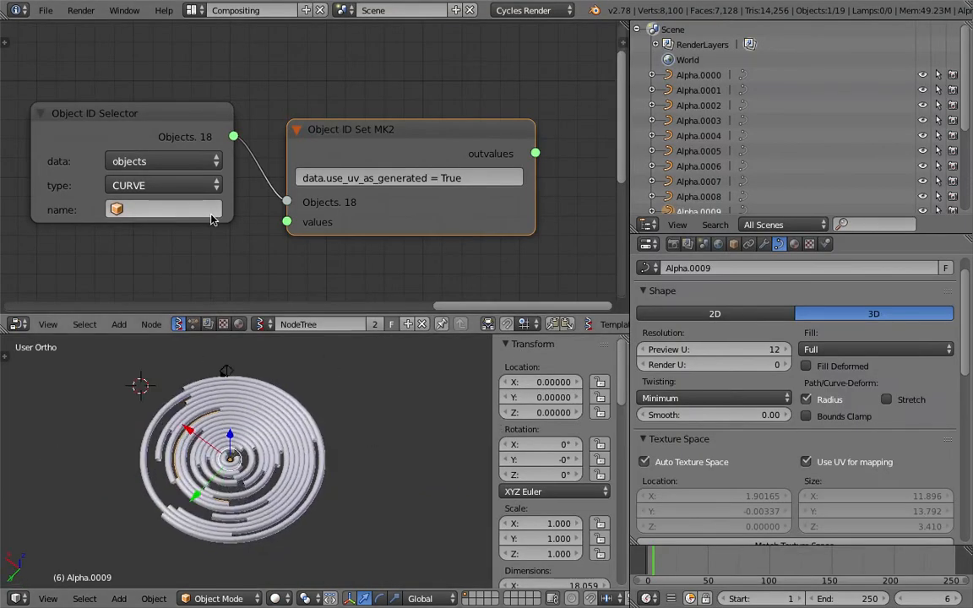
scroll(208, 184, "down", 6)
middle_click_drag(74, 177, 417, 107)
scroll(423, 163, "down", 3)
middle_click_drag(405, 178, 486, 178)
Step: Start a new Blender file and delete all of its default objects
left_click(45, 11)
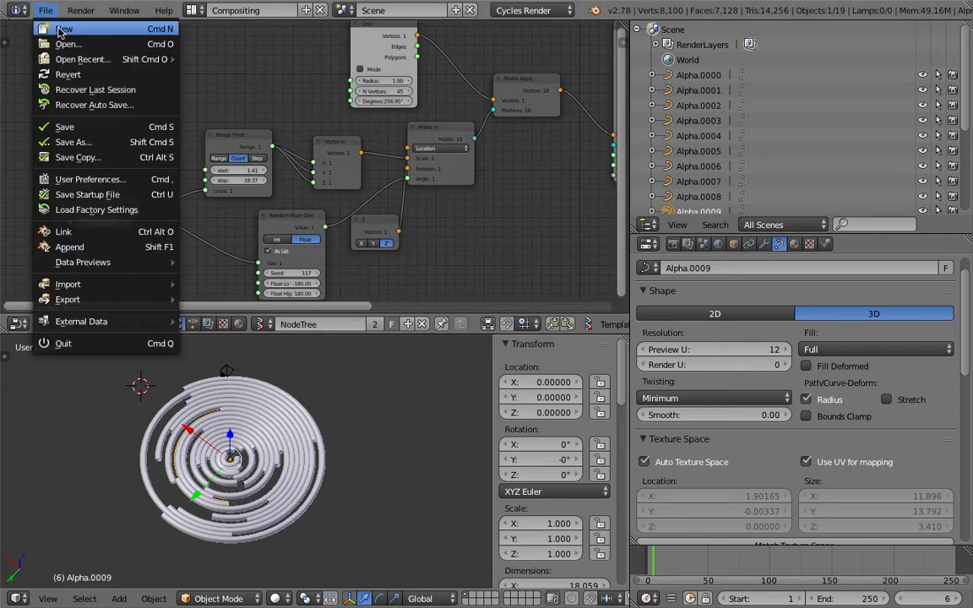
left_click(59, 27)
key("Return")
middle_click_drag(635, 317, 534, 320)
key("a")
key("x")
left_click(537, 317)
Step: Save the empty scene to the Desktop as circle_gradient_001.blend
left_click(46, 10)
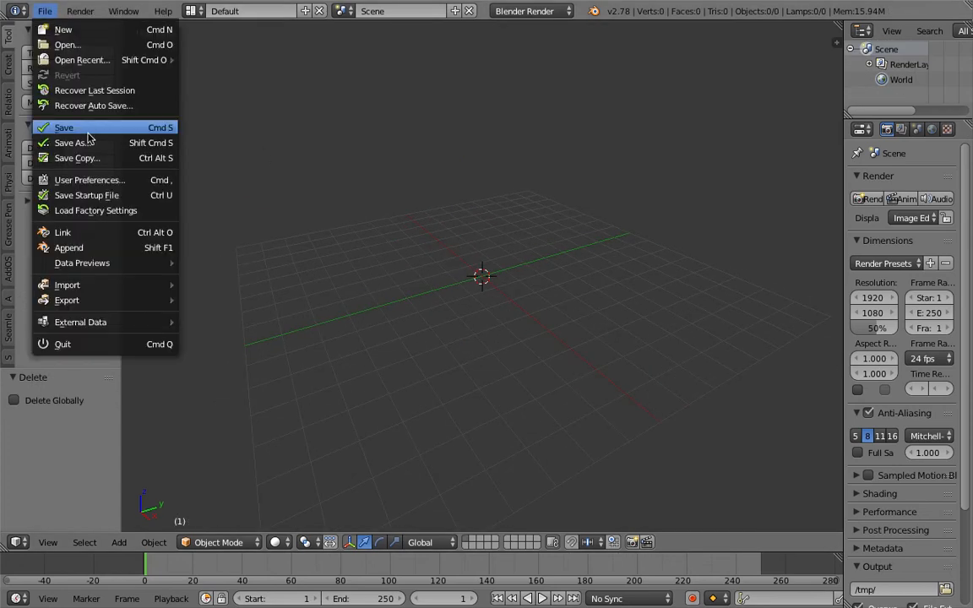
left_click(80, 126)
left_click(285, 69)
type("circle_gradient_001")
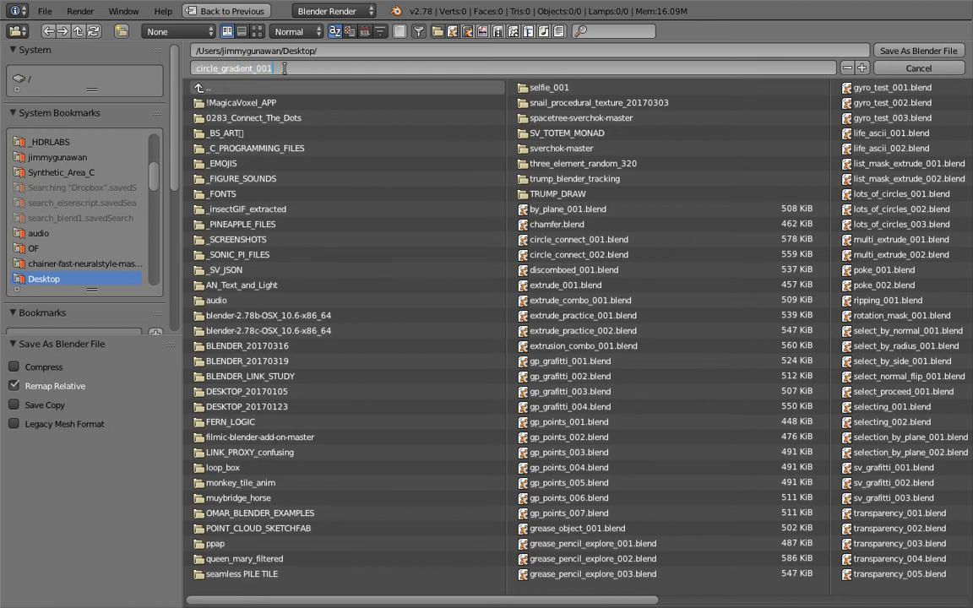
key("Return")
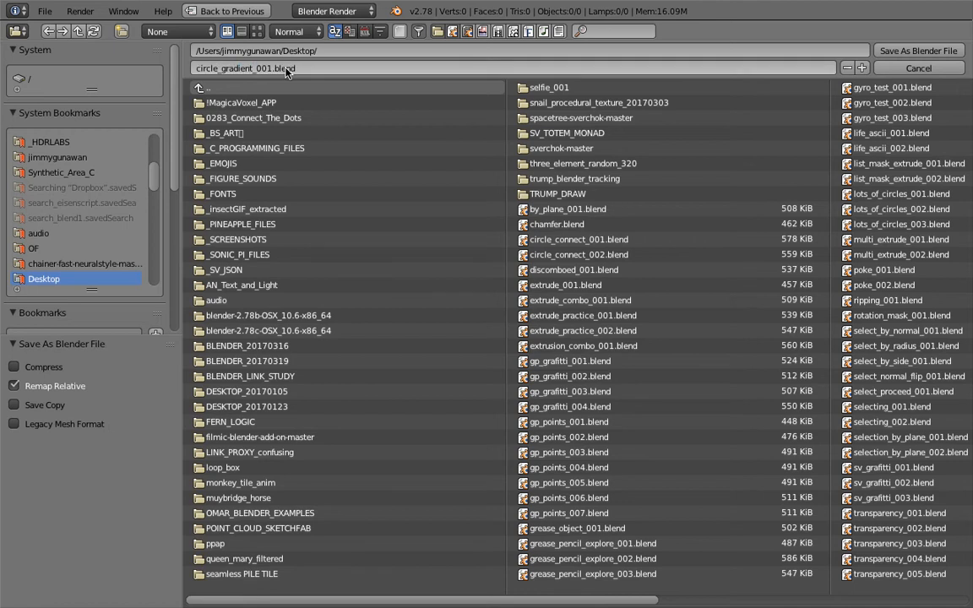
left_click(901, 50)
Step: Switch to the Compositing screen layout and merge the image editor area into the 3D viewport
middle_click_drag(423, 243, 358, 261)
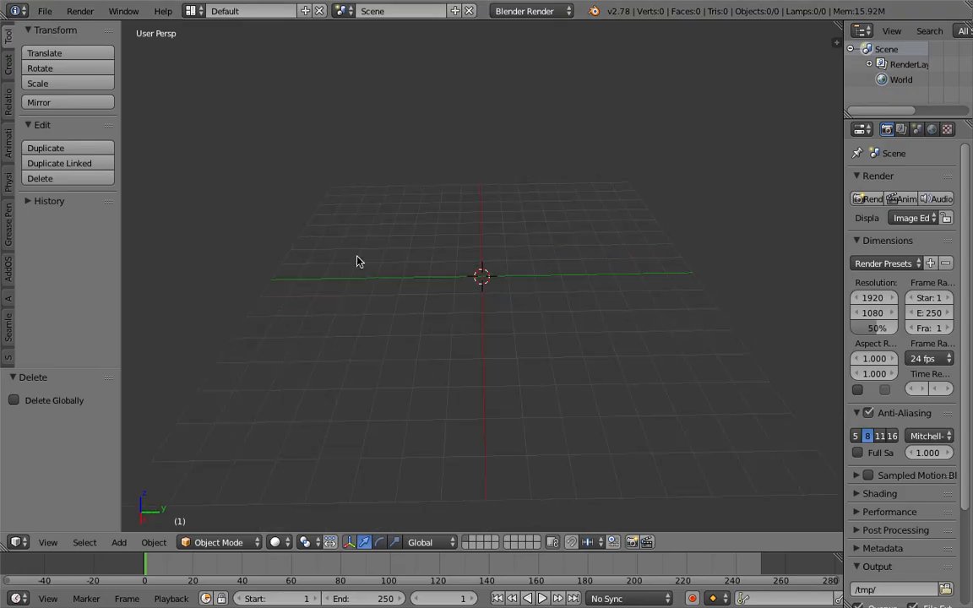
left_click(191, 11)
left_click(213, 65)
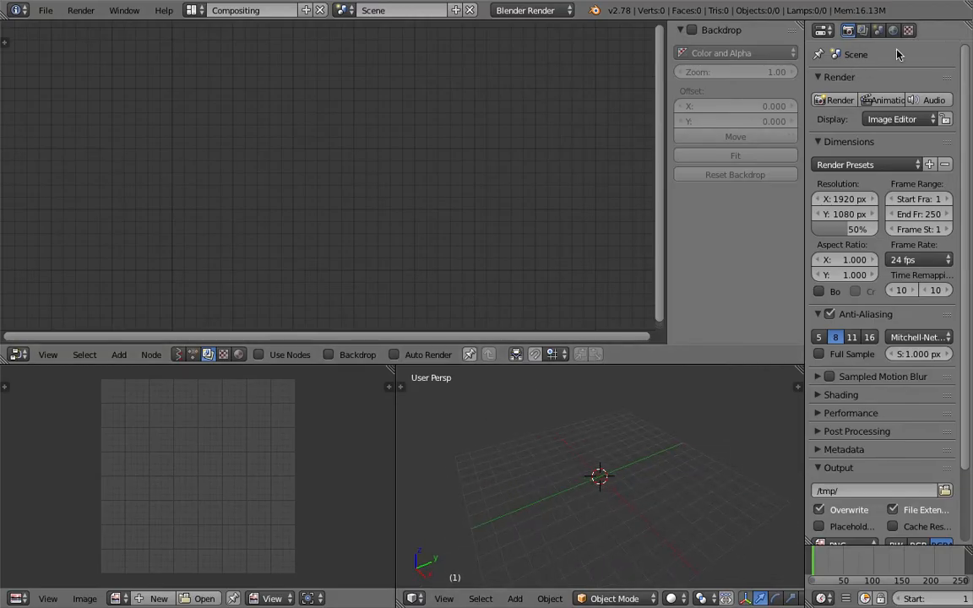
left_click_drag(391, 371, 332, 414)
scroll(332, 413, "down", 4)
middle_click_drag(332, 413, 300, 454)
Step: Create a new Sverchok node tree, add a Circle node to it and save the file
left_click(179, 355)
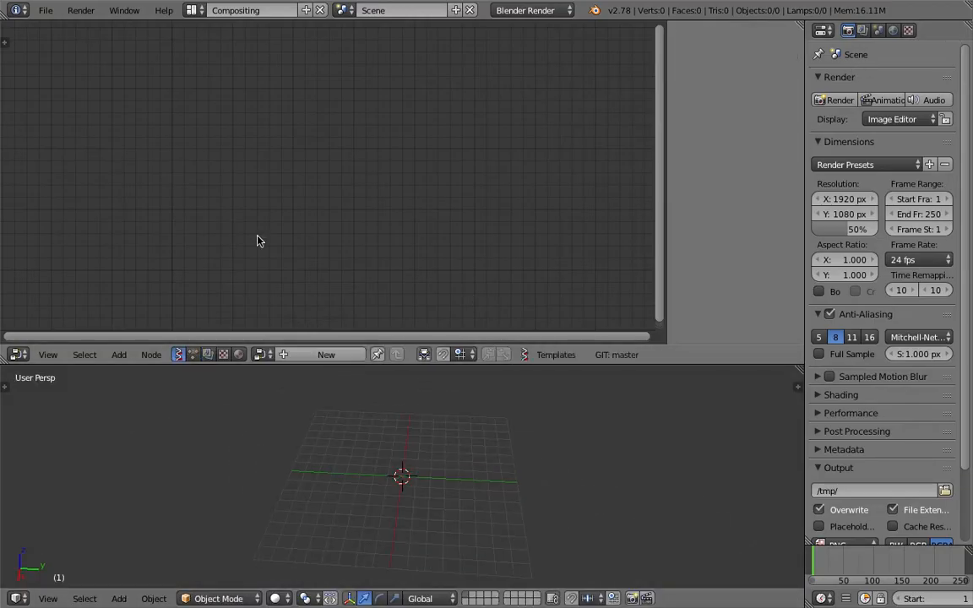
left_click(288, 355)
key("alt+space")
type("cir")
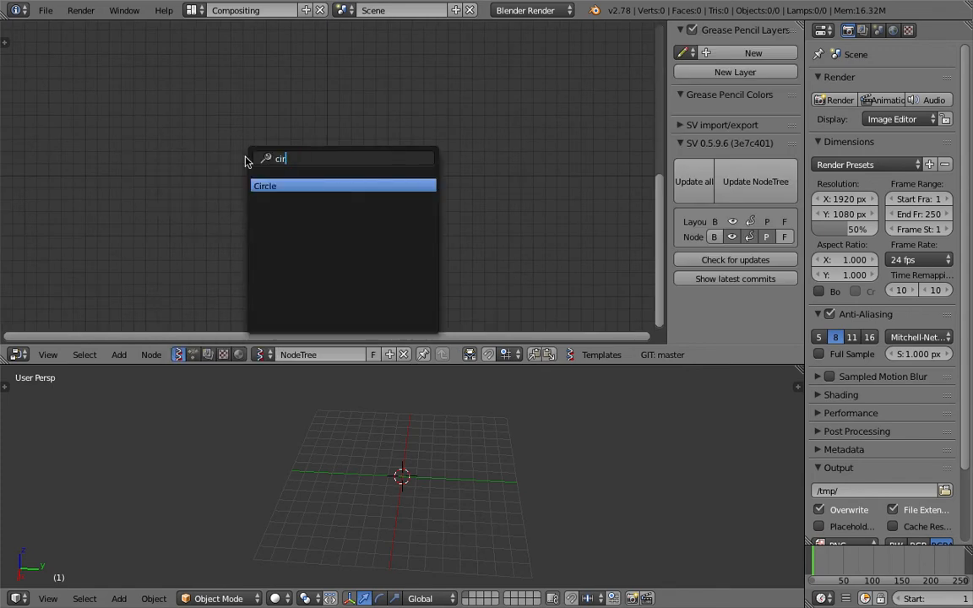
key("Return")
left_click(183, 128)
key("ctrl+s")
left_click(179, 130)
scroll(397, 135, "up", 1)
Step: Add a Polyline Viewer MK1 node beside the Circle node
key("alt+space")
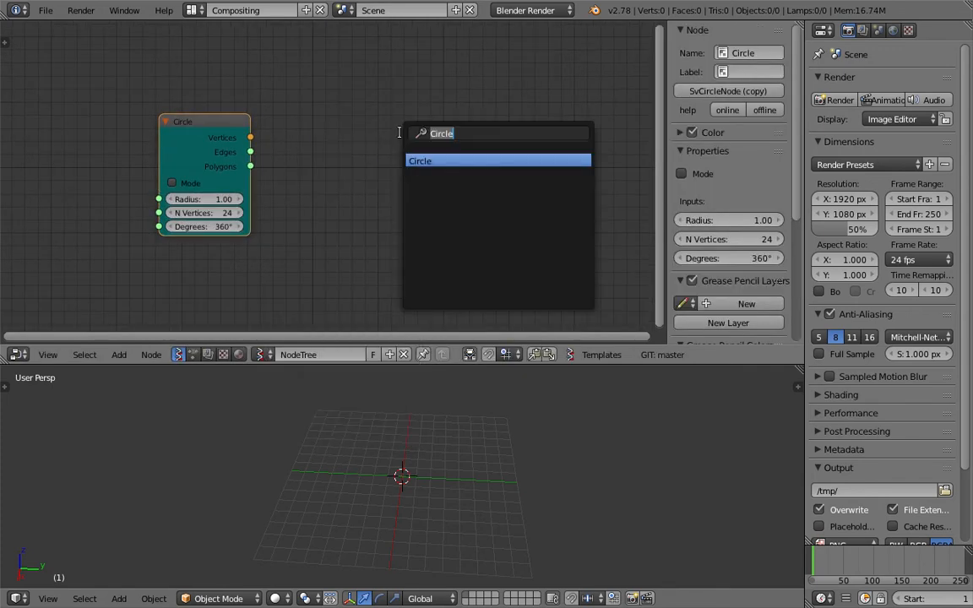
type("view")
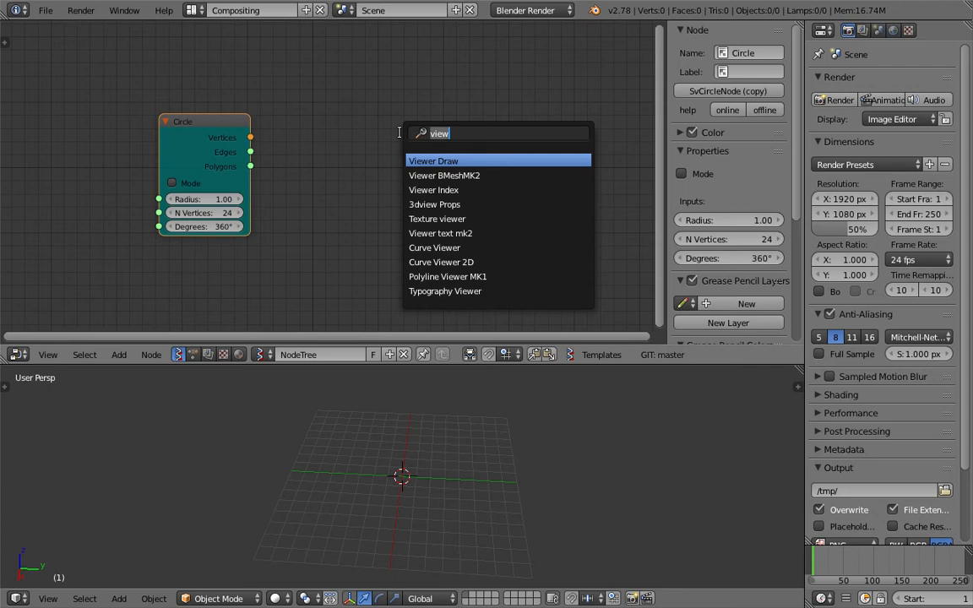
type("polyl")
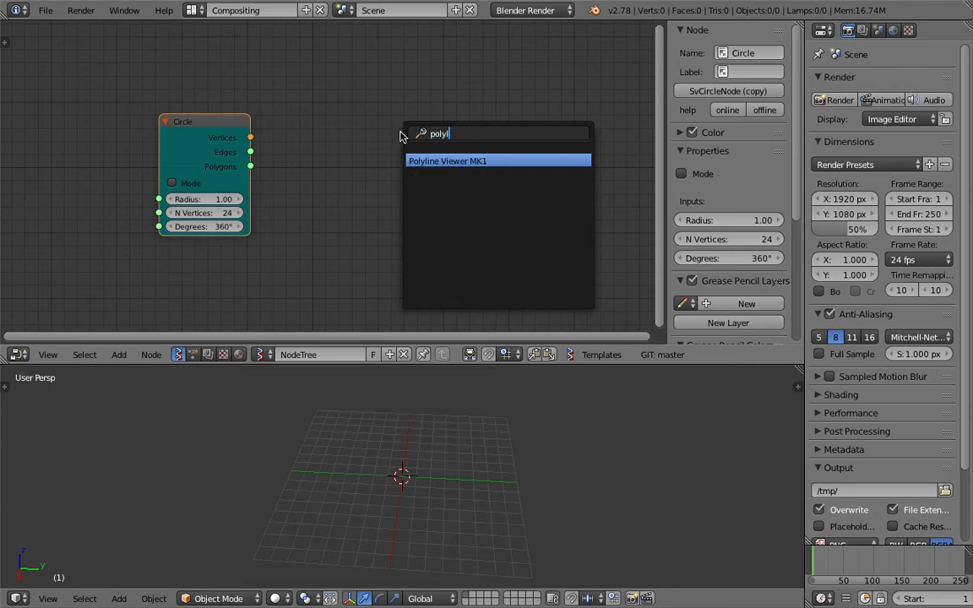
key("Return")
left_click(400, 92)
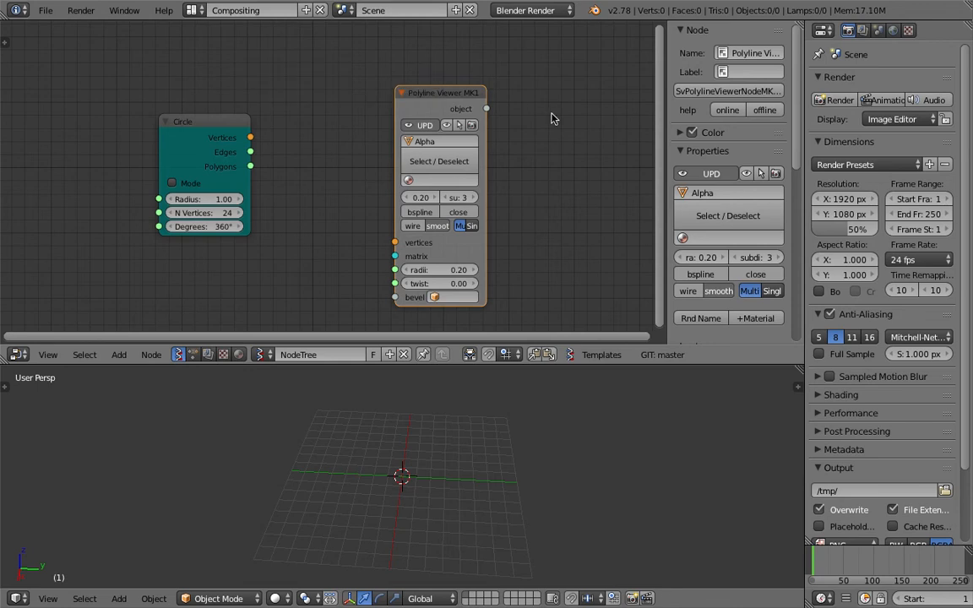
Step: Connect the Circle node's Vertices output to the Polyline Viewer's vertices input and select the generated ring in the 3D viewport
middle_click_drag(278, 186, 305, 174)
scroll(305, 173, "up", 1)
left_click_drag(295, 154, 454, 243)
scroll(434, 426, "up", 3)
middle_click_drag(416, 449, 439, 467)
scroll(440, 436, "up", 3)
right_click(440, 436)
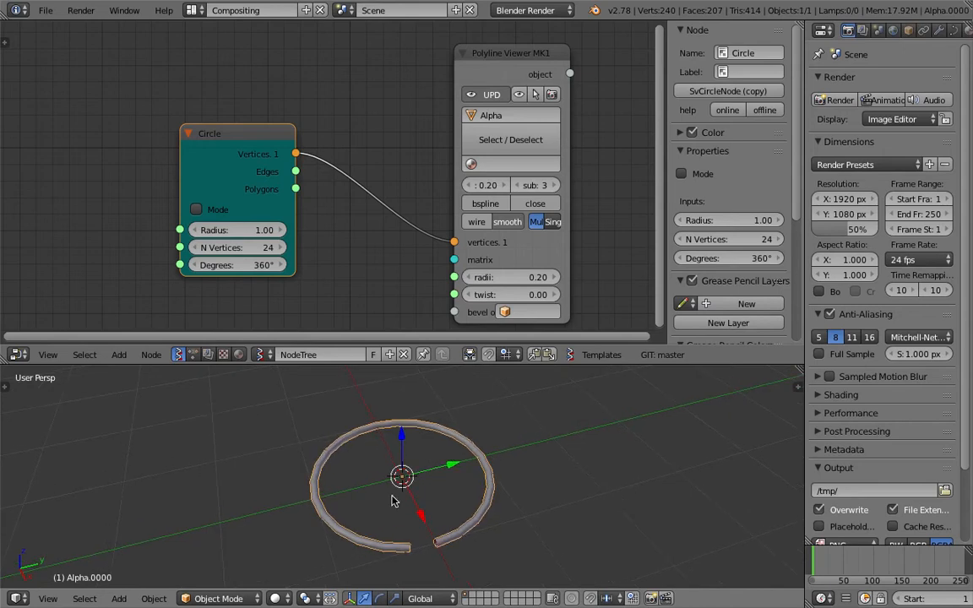
Step: Move the Circle node slightly toward the Polyline Viewer and hide the node editor's properties sidebar
key("g")
left_click(342, 126)
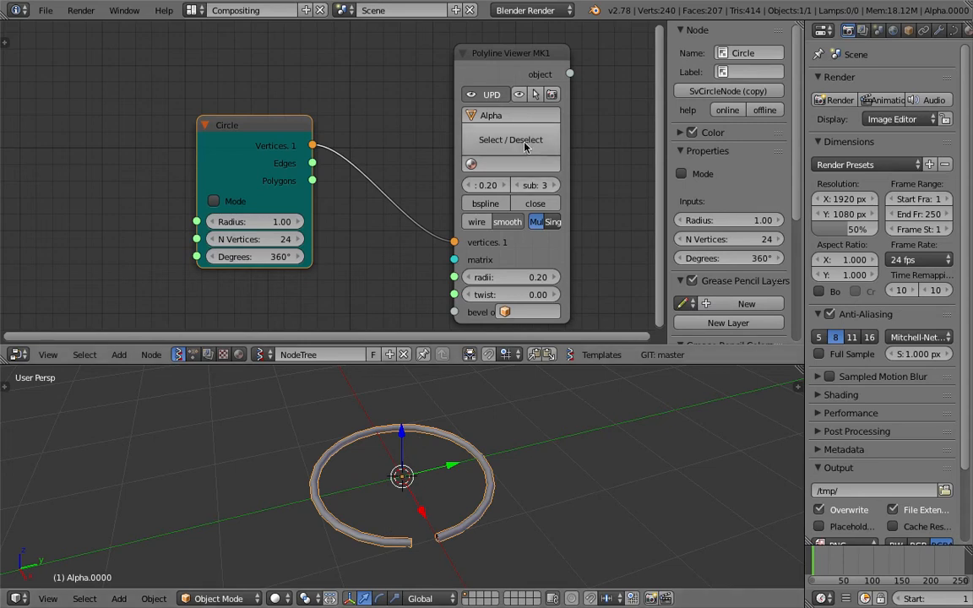
left_click_drag(669, 115, 838, 113)
middle_click_drag(545, 507, 542, 527)
middle_click_drag(407, 526, 395, 541)
scroll(381, 245, "up", 2)
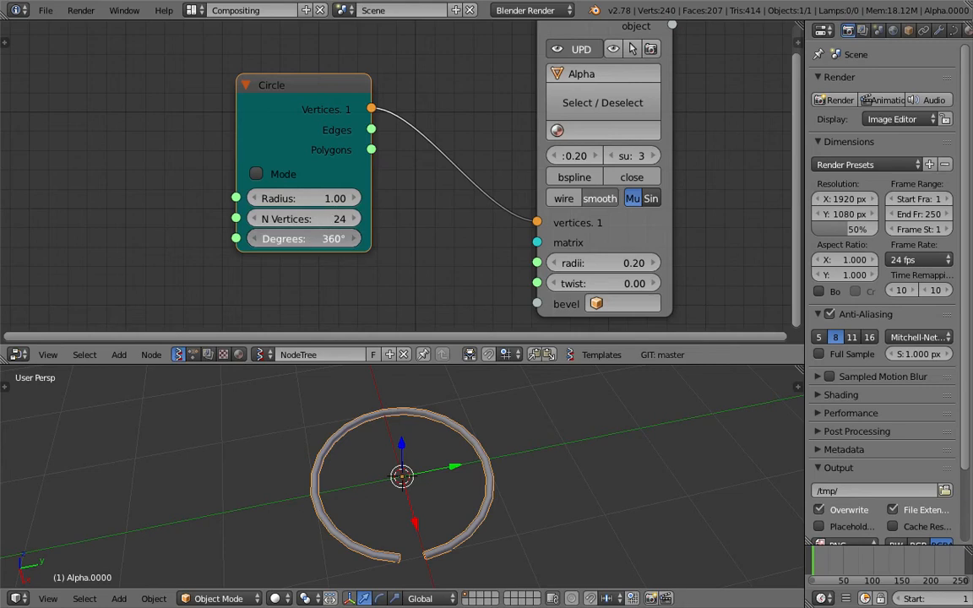
Step: Try the Circle node's Degrees at 359.91° and return the value to 360°, viewing the ring's gap up close
left_click_drag(304, 239, 291, 253)
scroll(292, 254, "up", 3)
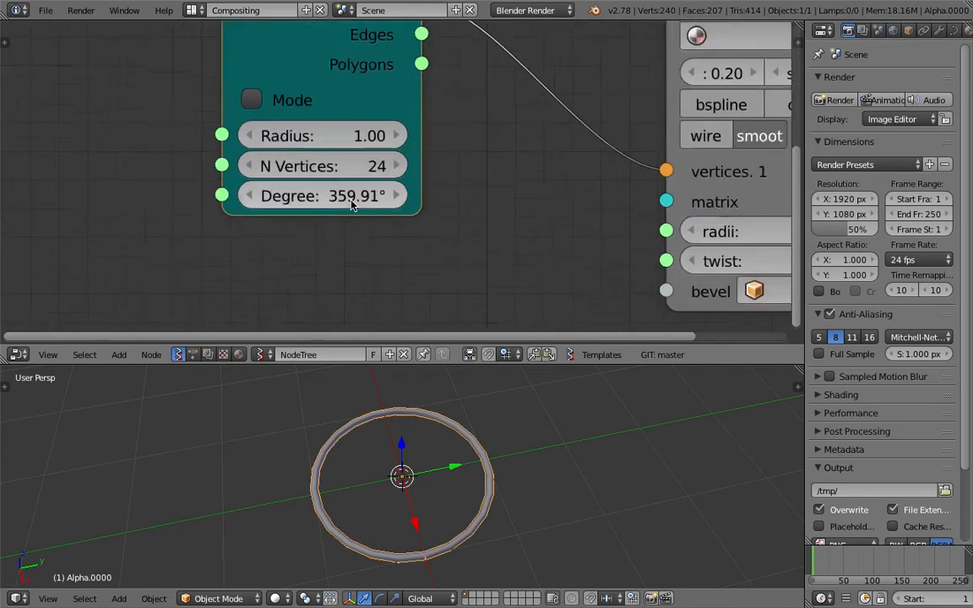
left_click_drag(324, 208, 326, 203)
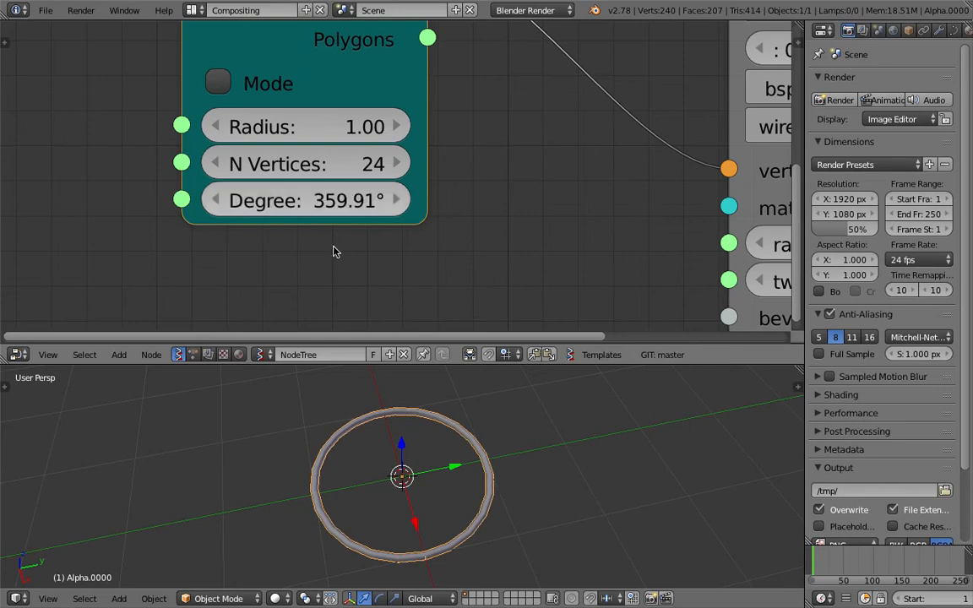
scroll(443, 524, "up", 5)
middle_click_drag(428, 456, 383, 496)
left_click_drag(328, 200, 331, 200)
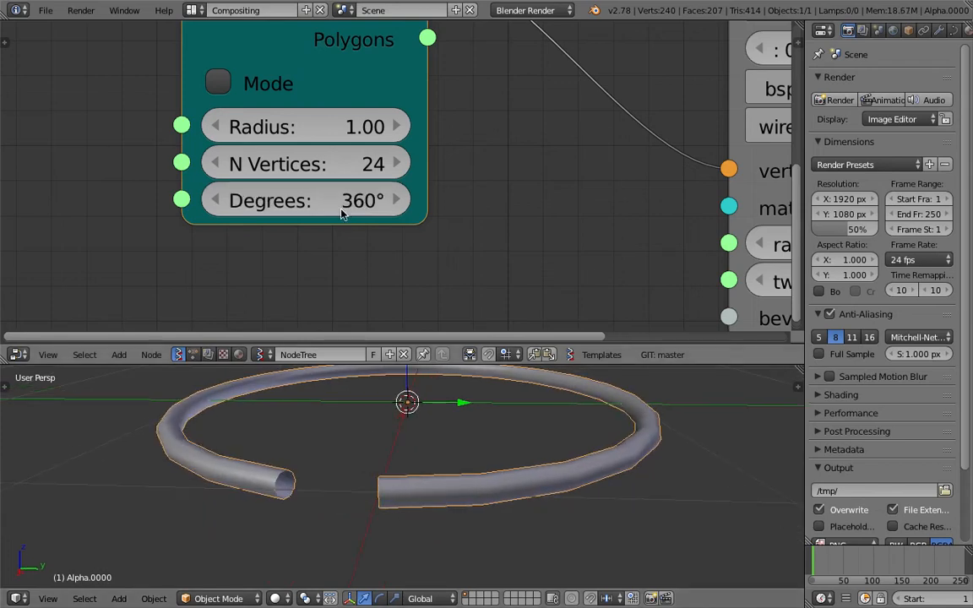
Step: Lower the Circle node's Degrees to 275.4°
scroll(397, 435, "down", 3)
middle_click_drag(401, 432, 473, 480)
left_click_drag(345, 203, 274, 202)
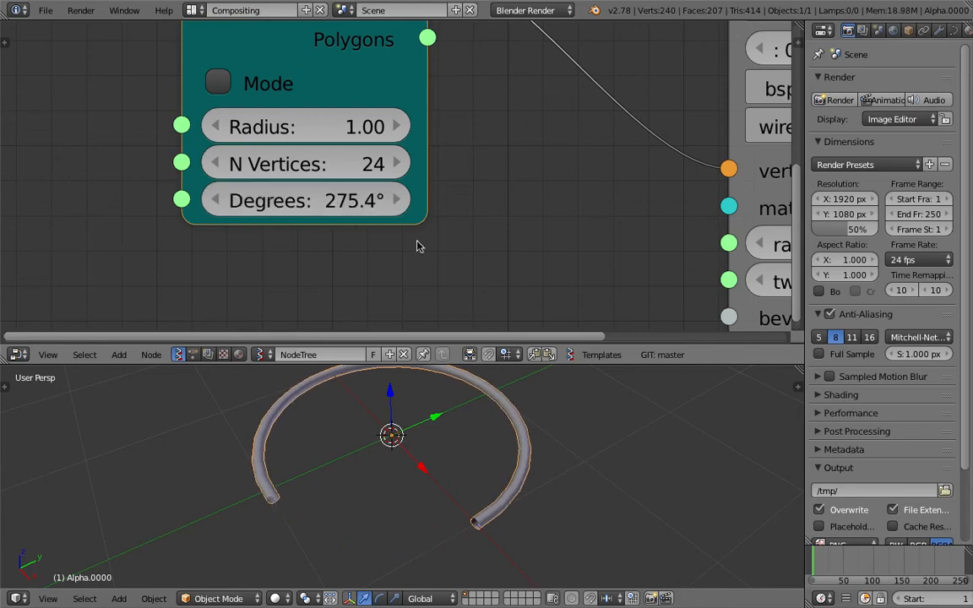
Step: View the arc from the top and adjust the Circle node's Degrees through several values, ending at 141.3°
scroll(417, 247, "down", 8)
middle_click_drag(435, 397, 494, 482)
scroll(494, 481, "down", 5)
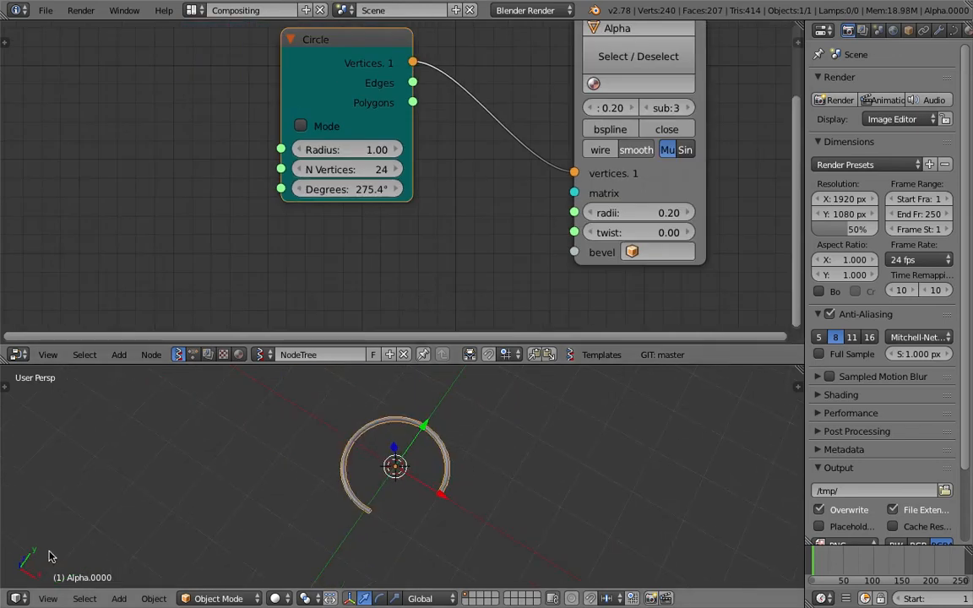
left_click(48, 599)
left_click(67, 524)
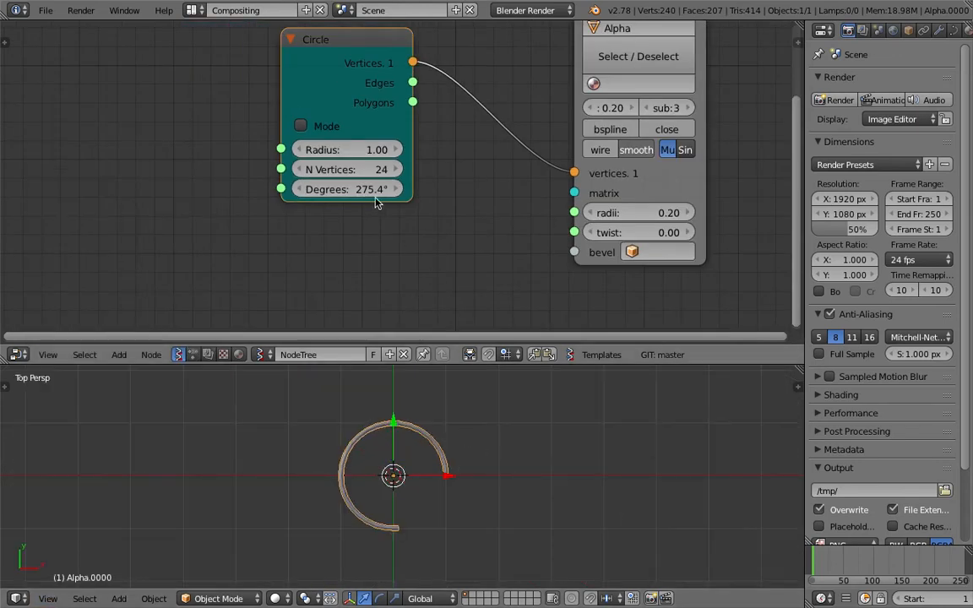
left_click_drag(376, 198, 350, 198)
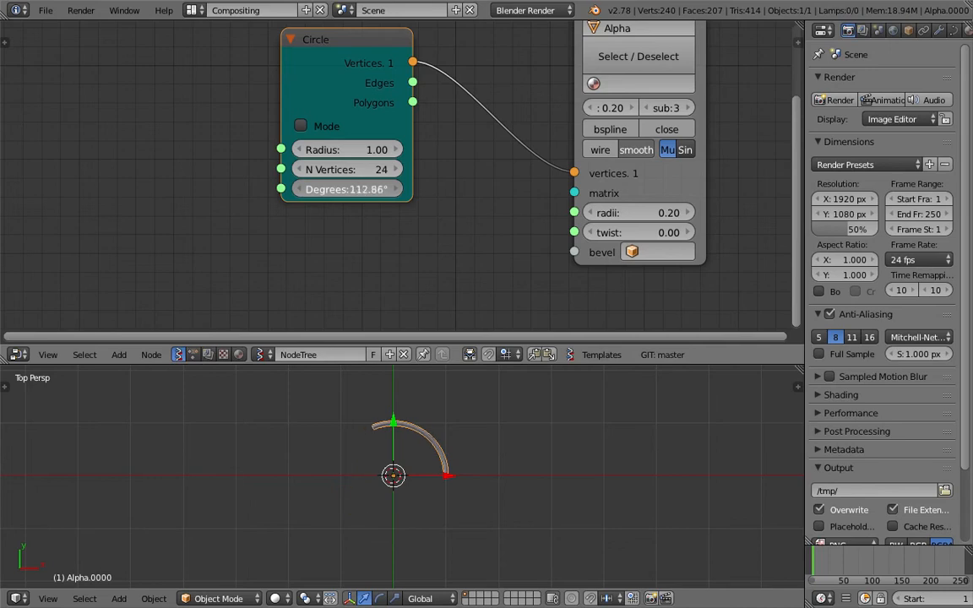
left_click_drag(346, 189, 337, 190)
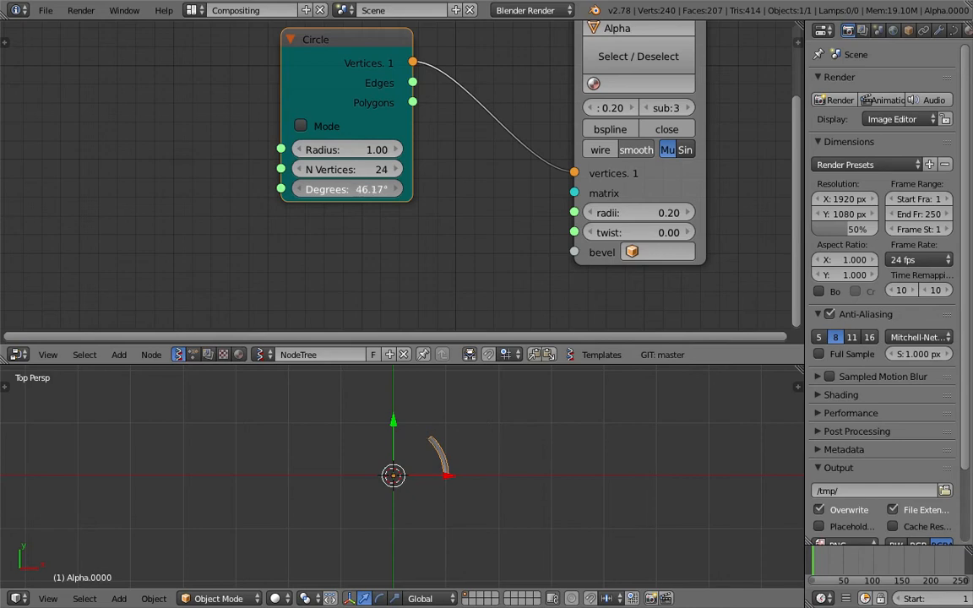
left_click_drag(336, 190, 334, 189)
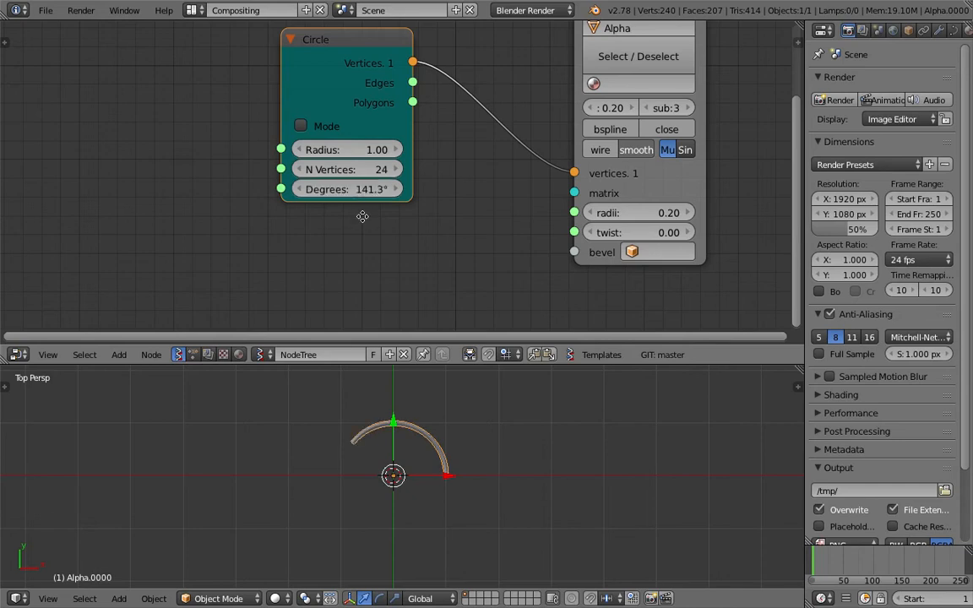
Step: Widen the Polyline Viewer MK1 node and save the file
scroll(343, 222, "down", 1)
left_click_drag(656, 178, 739, 169)
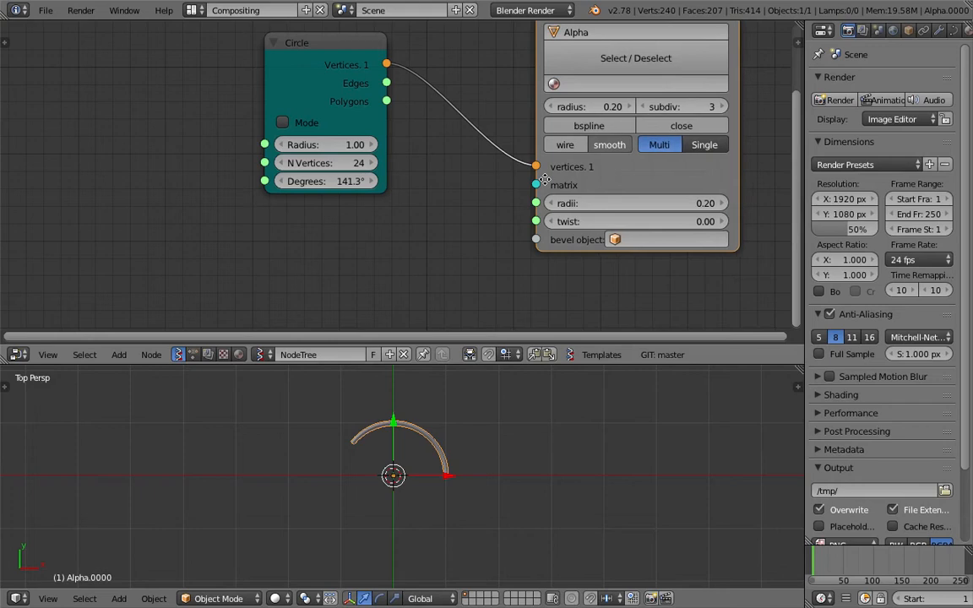
scroll(531, 194, "down", 1)
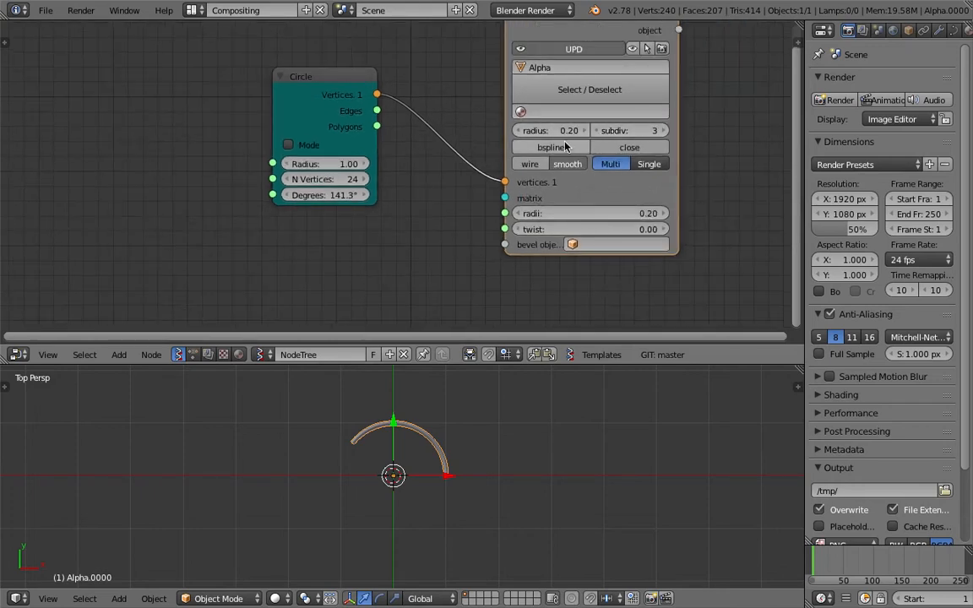
key("ctrl+s")
left_click(409, 157)
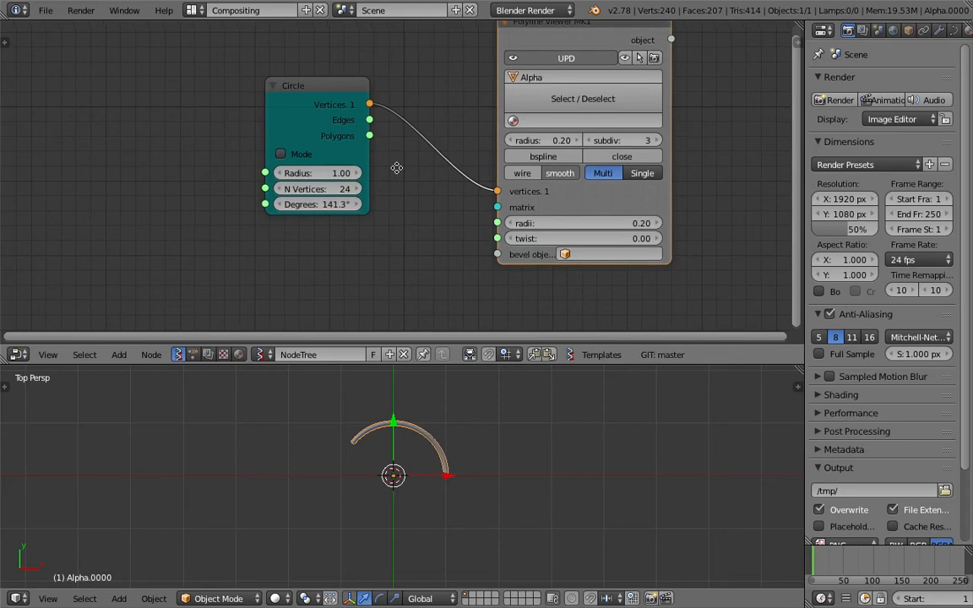
Step: Shift the Circle node aside and add a Matrix Apply node between it and the Polyline Viewer MK1
left_click_drag(325, 102, 226, 90)
middle_click_drag(263, 163, 274, 158)
key("ctrl+space")
type("matri")
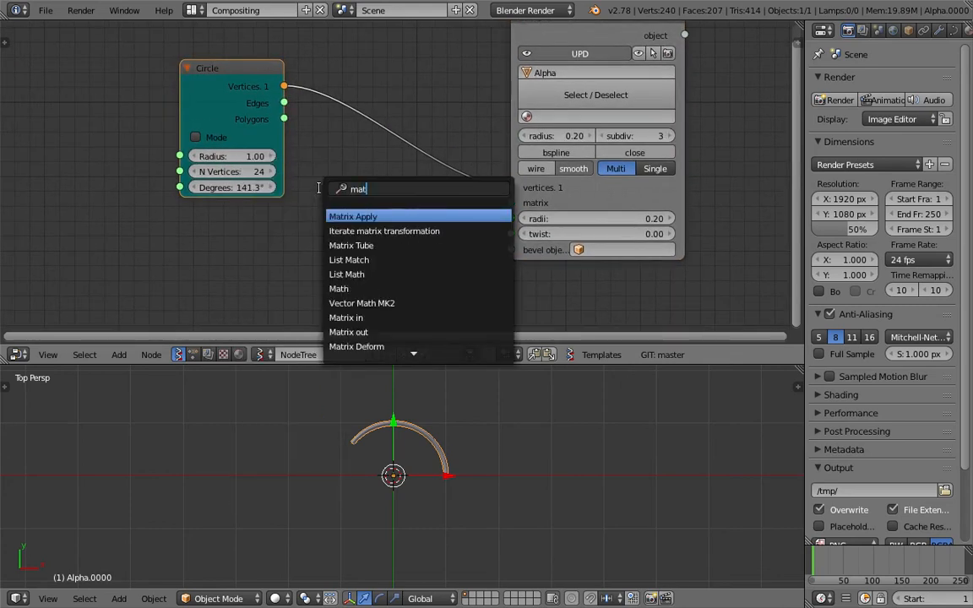
key("Return")
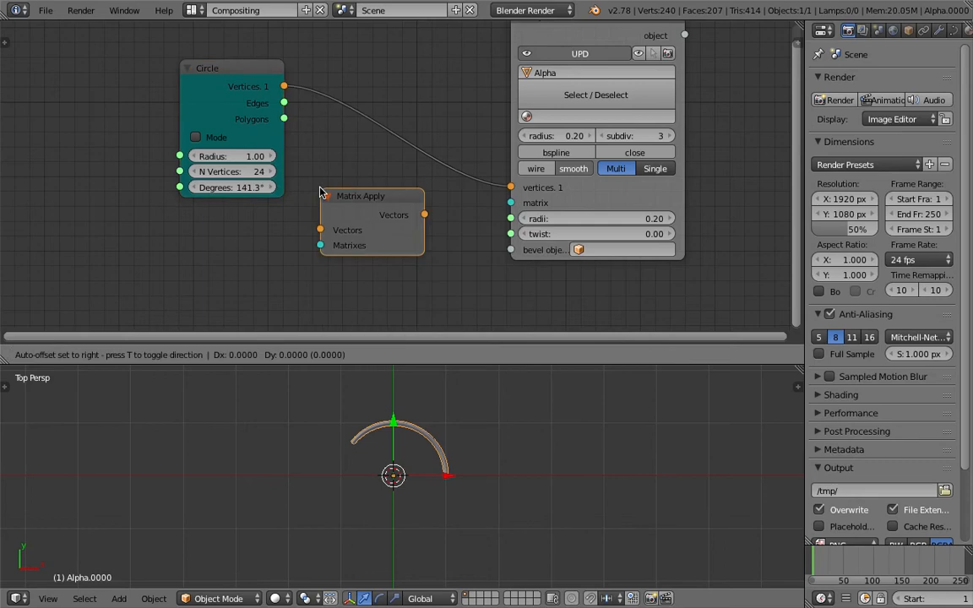
left_click(322, 171)
Step: Spread out the Circle, Matrix Apply and Polyline Viewer MK1 nodes and link the Circle's Vertices to Matrix Apply's Vectors
left_click_drag(613, 193, 622, 199)
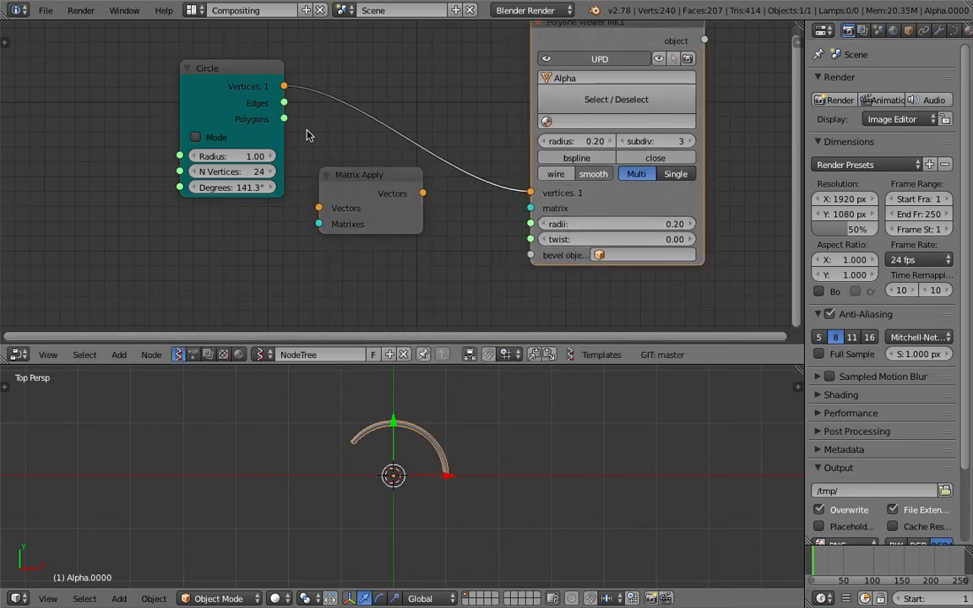
left_click_drag(242, 78, 219, 58)
left_click_drag(387, 181, 341, 216)
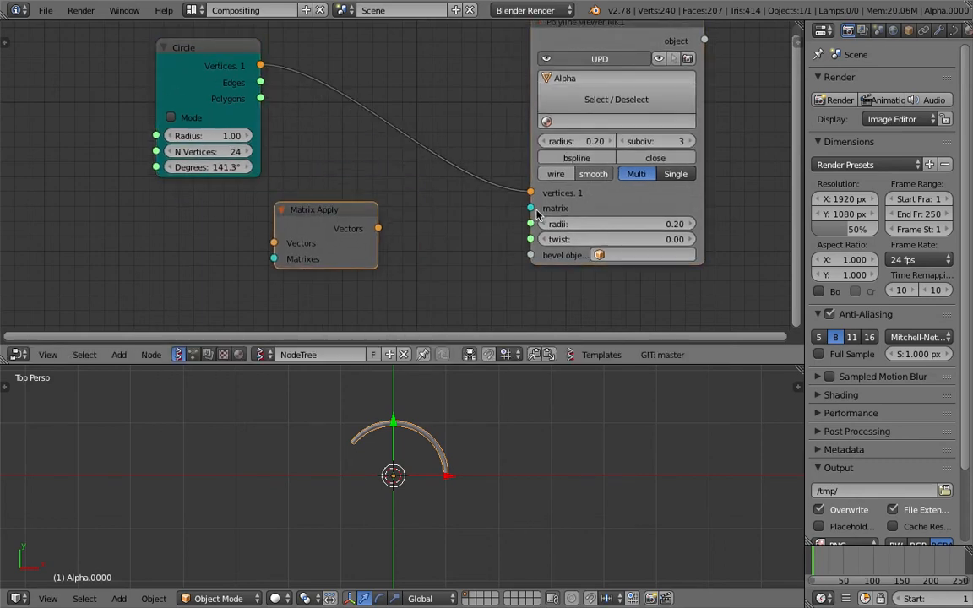
middle_click_drag(549, 218, 546, 232)
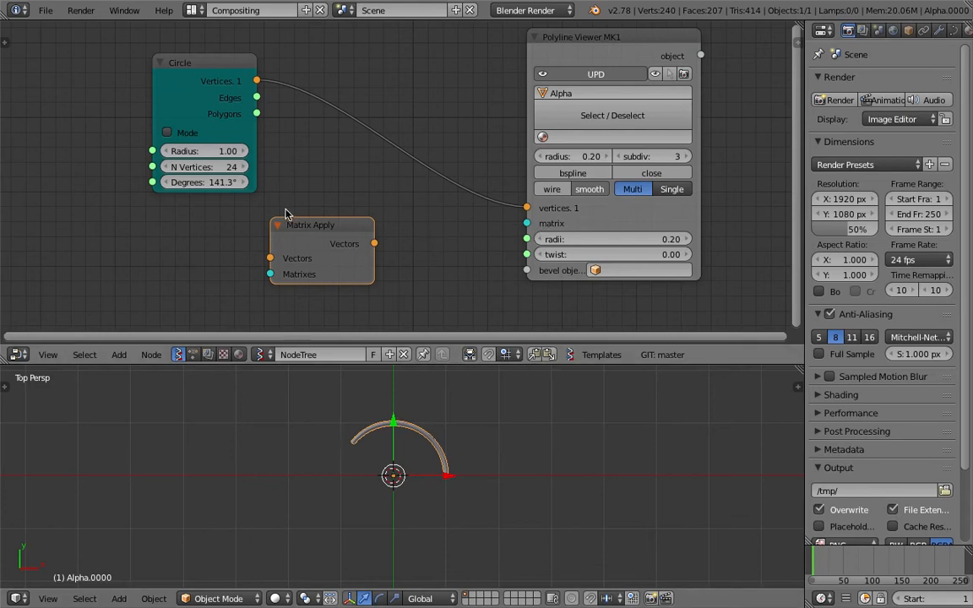
left_click_drag(183, 69, 167, 70)
middle_click_drag(335, 147, 379, 139)
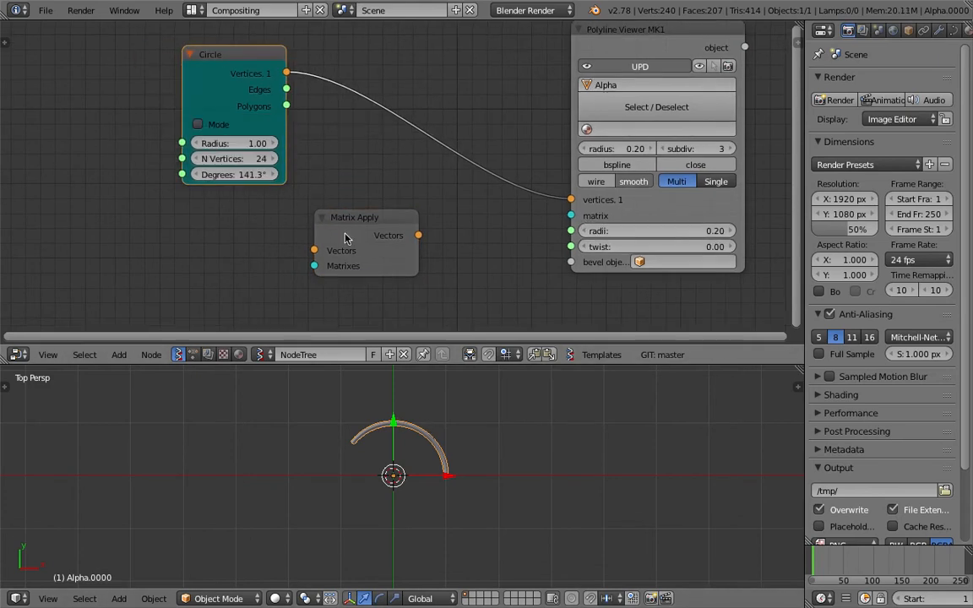
left_click_drag(342, 236, 359, 218)
left_click_drag(219, 55, 177, 68)
left_click_drag(242, 86, 330, 232)
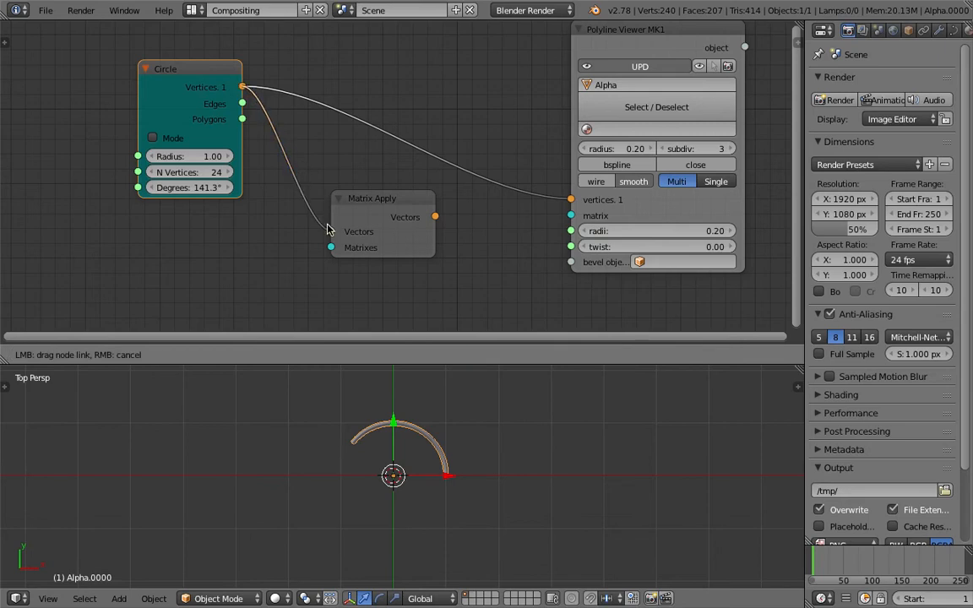
Step: Add a Matrix in node below the Circle node, beside Matrix Apply
middle_click_drag(245, 244, 289, 191)
key("space")
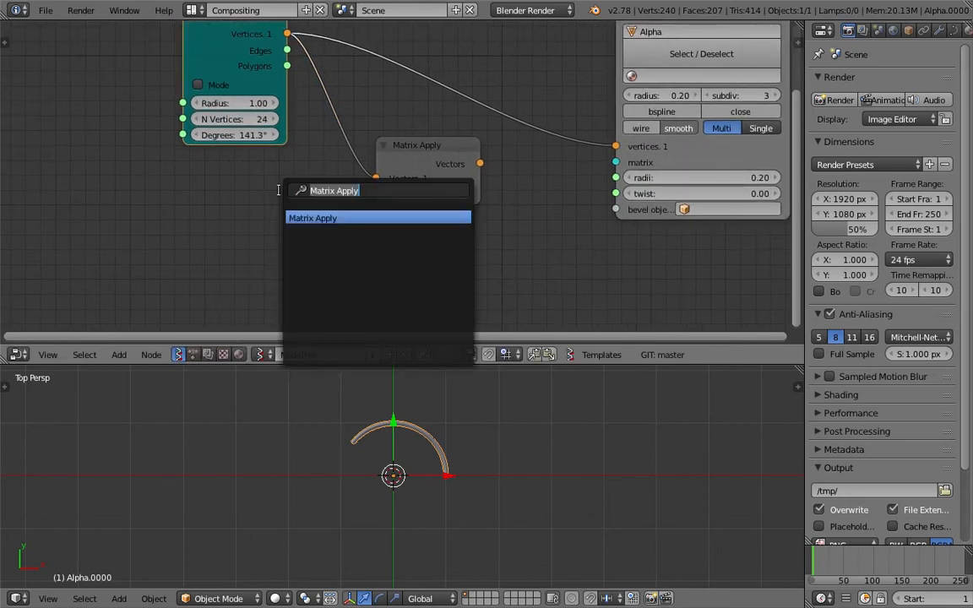
type("matrix in")
key("Return")
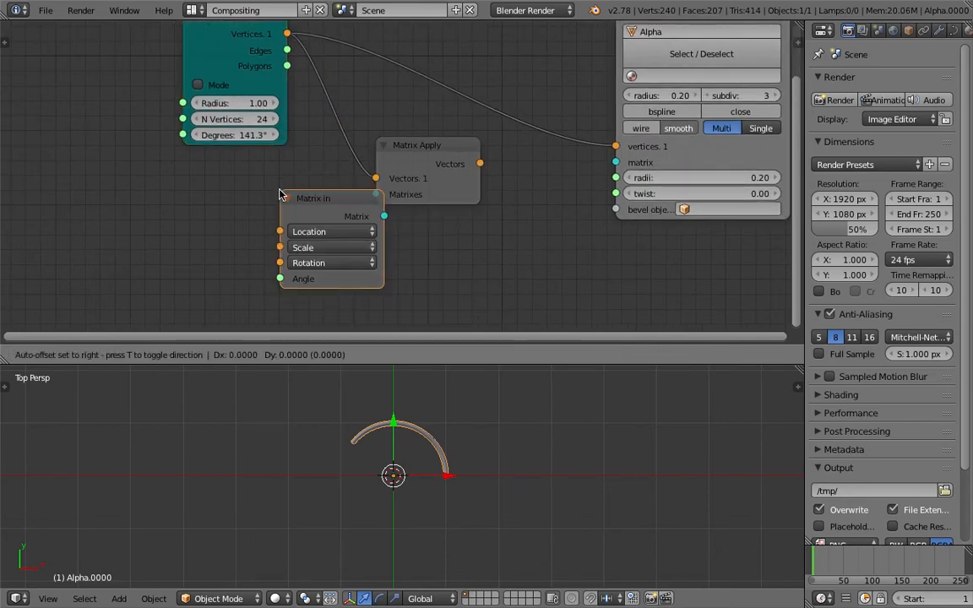
left_click(193, 198)
Step: Add a Range Float node beside Matrix in, switch it to Count mode and set its start to 8.82
middle_click_drag(63, 202, 115, 194)
key("space")
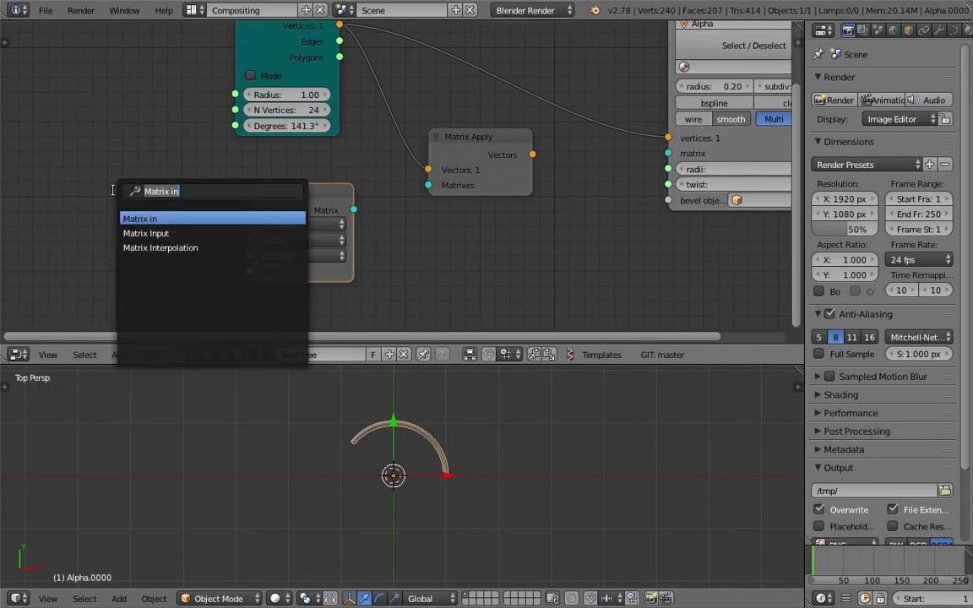
type("range")
key("Down")
key("Return")
left_click(36, 175)
left_click(83, 212)
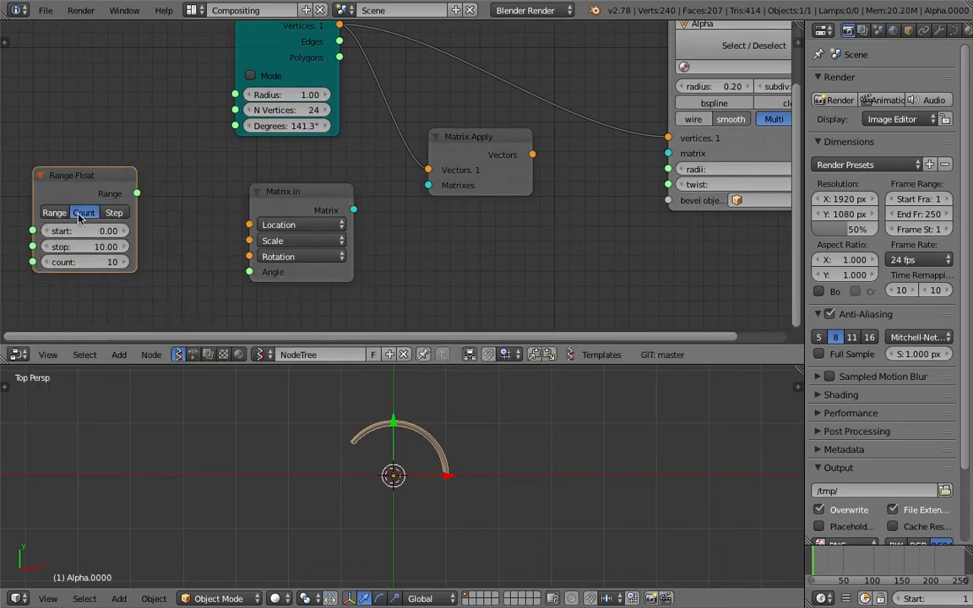
middle_click_drag(117, 216, 209, 213)
left_click_drag(181, 229, 193, 229)
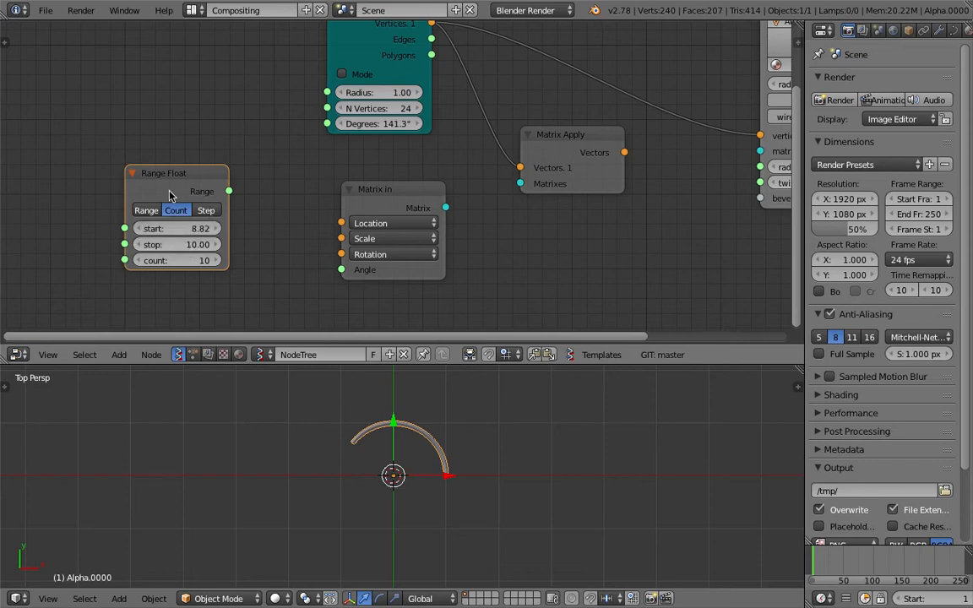
Step: Move Matrix in away from Range Float and add a Vector in node between them
left_click_drag(231, 191, 298, 209)
left_click_drag(374, 195, 404, 195)
key("shift+a")
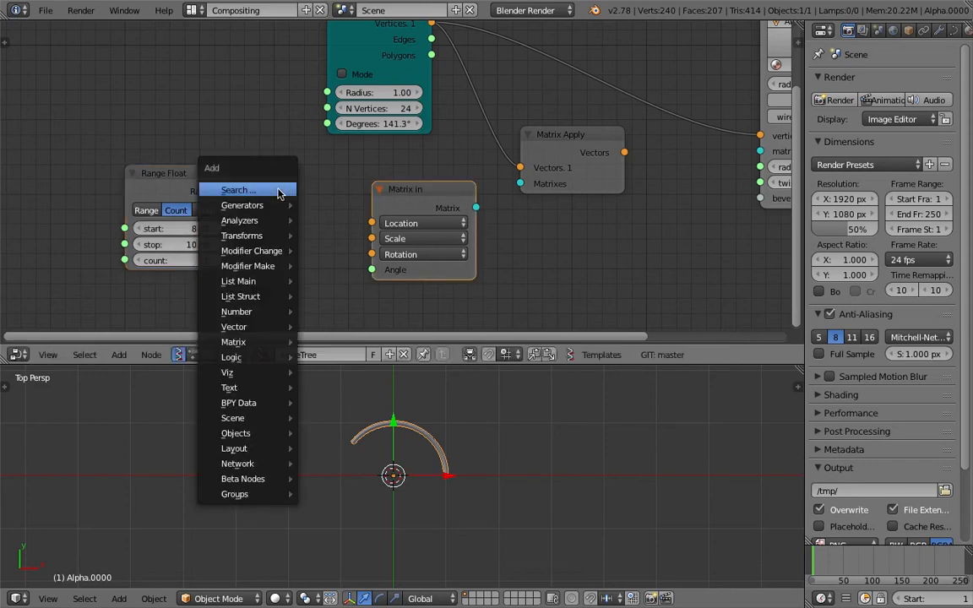
left_click(282, 192)
type("vec")
left_click(306, 231)
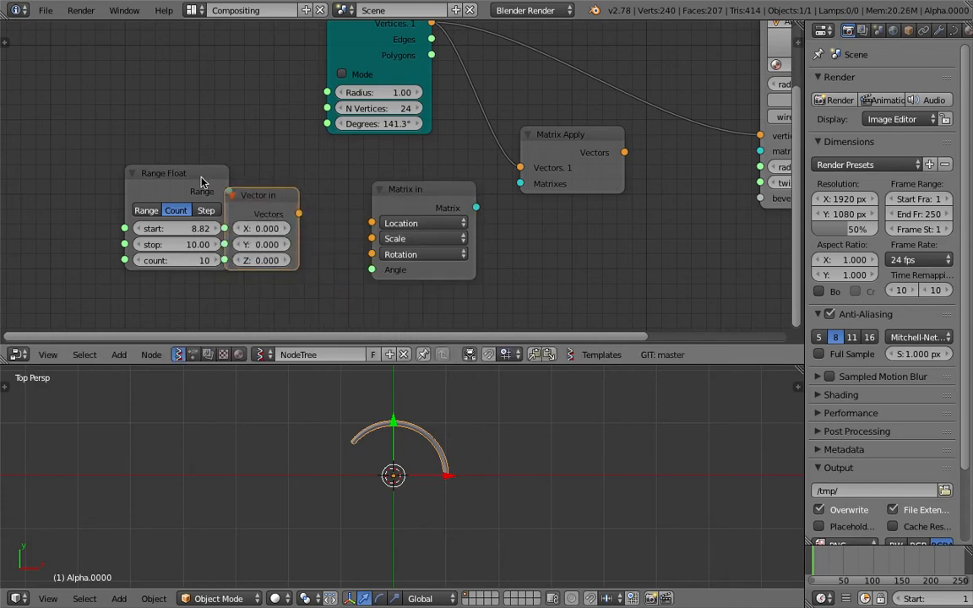
left_click(146, 173)
Step: Link Range Float to Vector in's X, Y and Z, its Vectors to Matrix in's Scale, and Matrix to the Polyline Viewer's matrix
left_click_drag(189, 187, 225, 260)
left_click_drag(301, 215, 371, 239)
middle_click_drag(429, 196, 346, 219)
left_click(371, 186)
scroll(414, 208, "down", 1)
left_click_drag(318, 194, 626, 162)
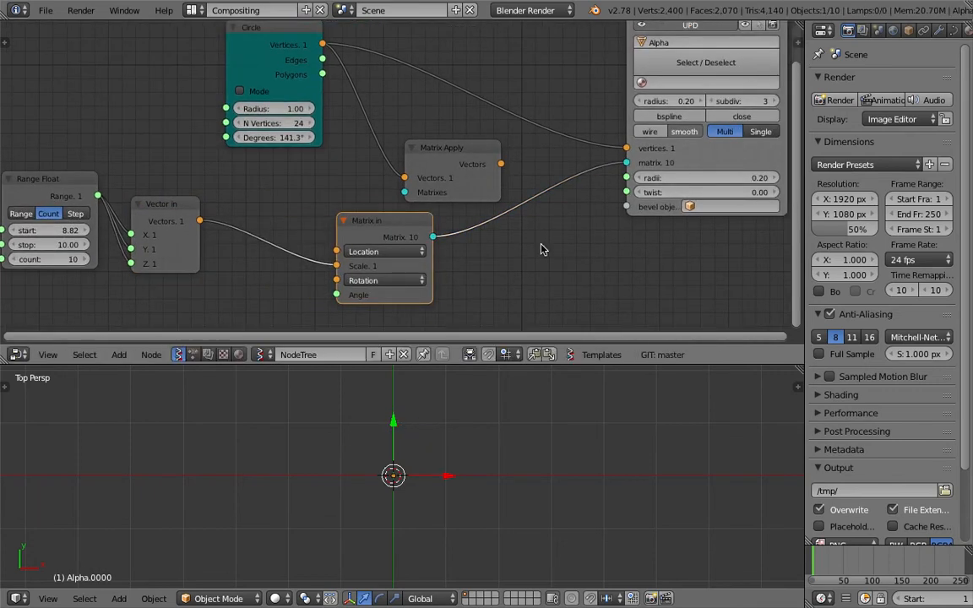
Step: Lower the Range Float start to 2.58 to spread the concentric arcs apart
scroll(506, 430, "down", 9)
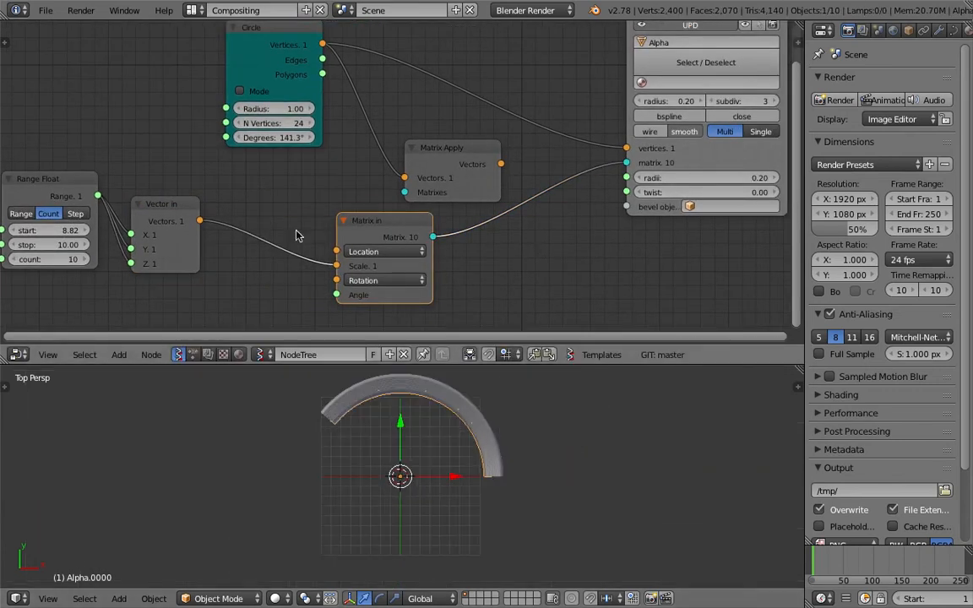
middle_click_drag(132, 237, 201, 220)
left_click_drag(134, 214, 121, 214)
scroll(402, 405, "up", 6)
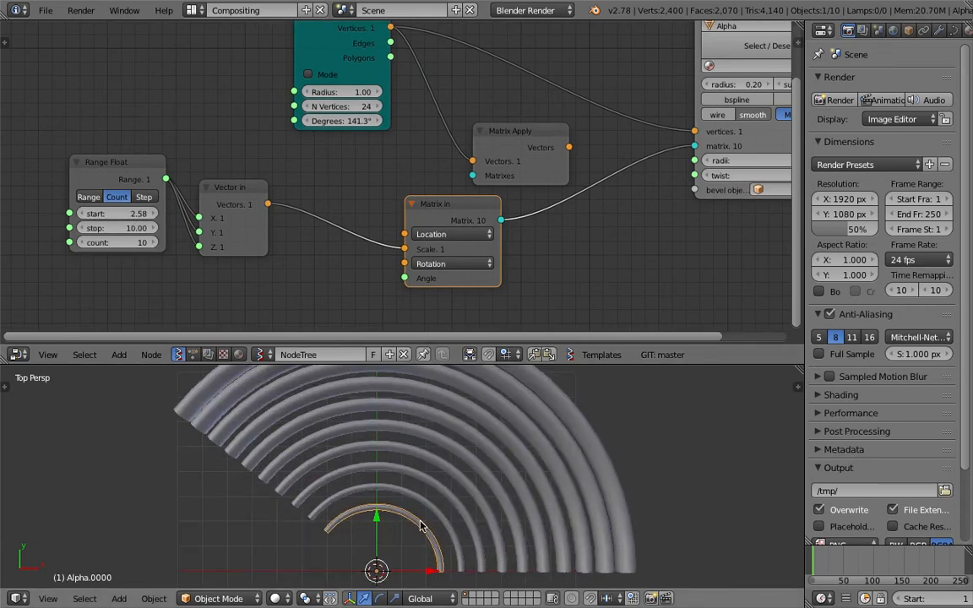
Step: Select the concentric arcs one after another in the viewport to examine their tube thickness
right_click(435, 509)
right_click(450, 498)
right_click(470, 489)
right_click(487, 479)
right_click(510, 473)
right_click(528, 463)
right_click(556, 457)
scroll(566, 449, "down", 2)
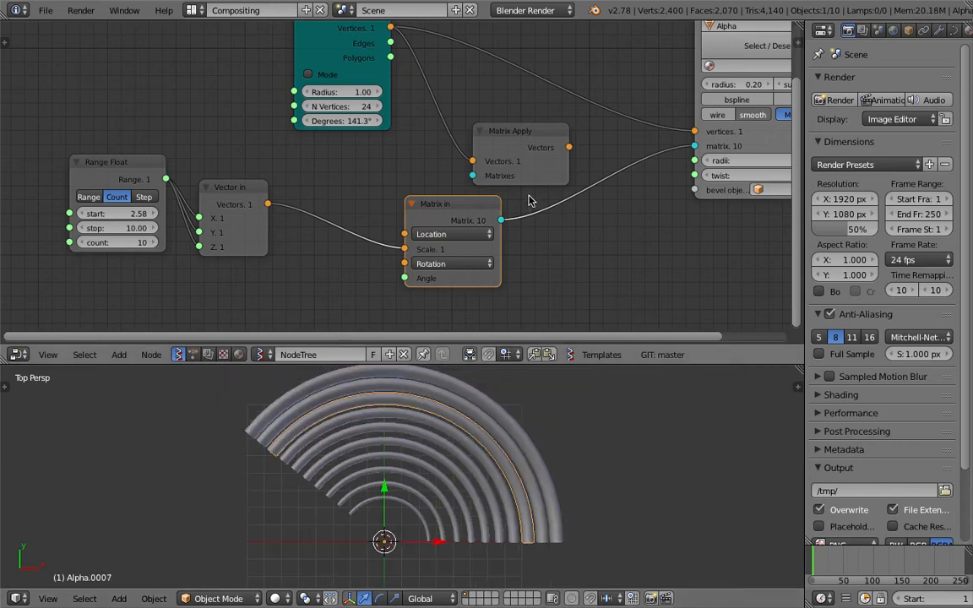
Step: Route the Matrix in output through Matrix Apply into the Polyline Viewer's vertices, cutting the direct link to its matrix input
scroll(478, 208, "up", 1)
left_click_drag(478, 208, 479, 176)
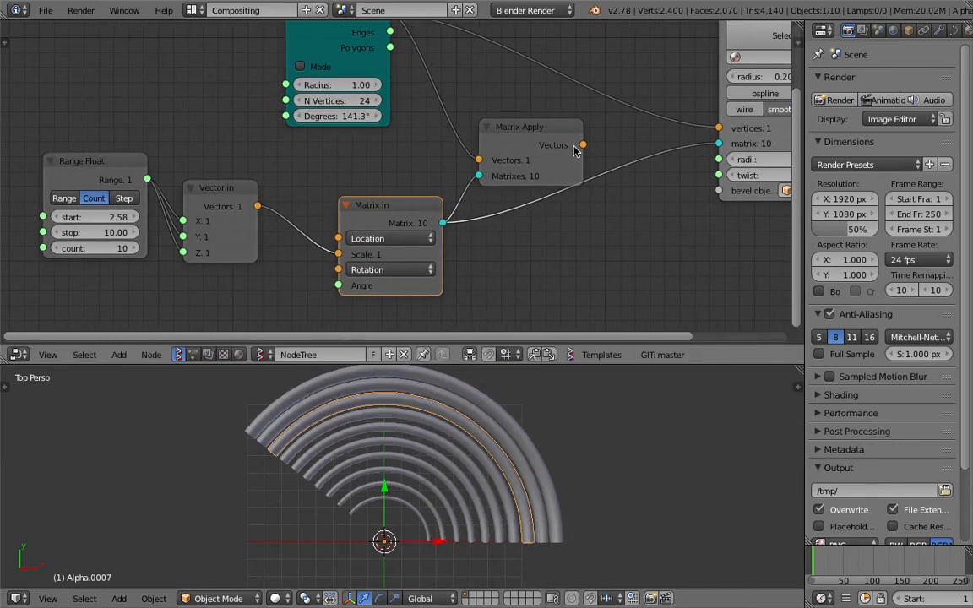
left_click_drag(658, 137, 636, 175, "ctrl")
left_click_drag(583, 144, 718, 128)
left_click_drag(551, 135, 608, 122)
Step: Set the Circle node's Radius to 0.70 and rearrange the Matrix in, Vector in and Range Float nodes
scroll(513, 428, "up", 1)
middle_click_drag(293, 143, 311, 152)
mouse_move(358, 94)
left_mouse_down()
mouse_move(340, 94)
mouse_move(359, 94)
left_mouse_up()
middle_click_drag(364, 135, 439, 110)
left_click_drag(465, 191, 494, 147)
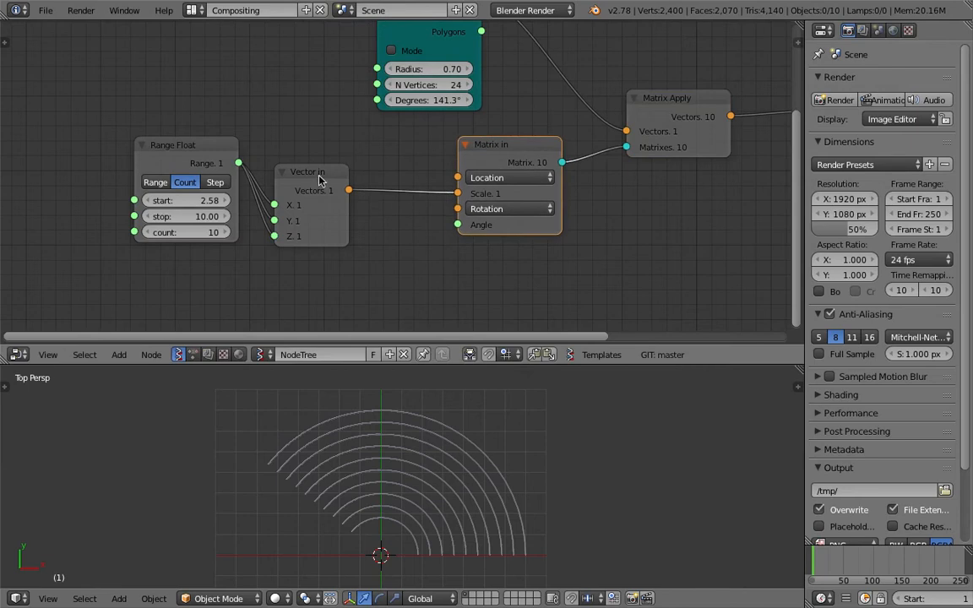
left_click_drag(321, 179, 360, 147)
left_click_drag(224, 150, 254, 142)
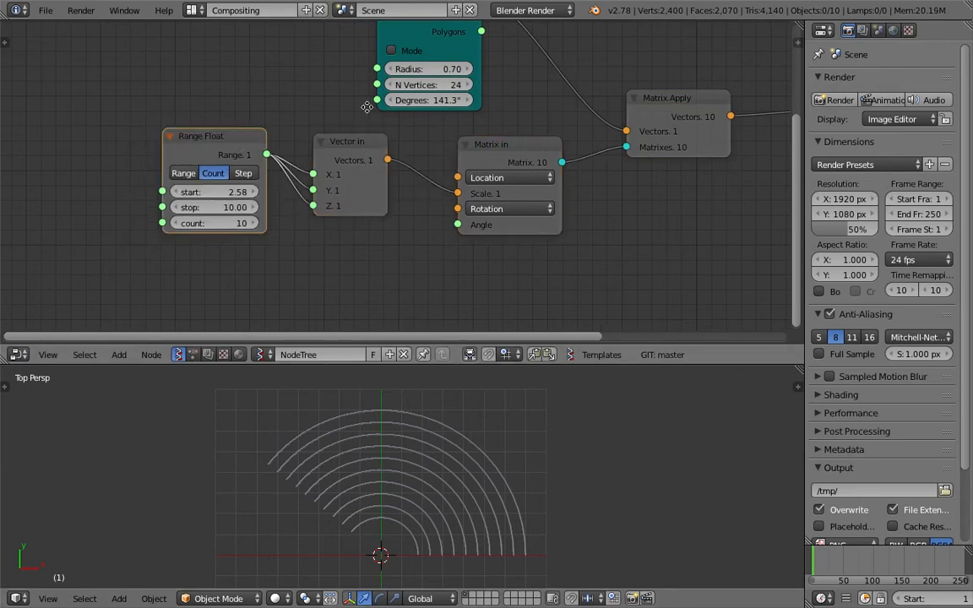
Step: Set the Circle node's Degrees to 134.55° and lower the Vector in and Range Float nodes slightly
middle_click_drag(407, 90, 412, 138)
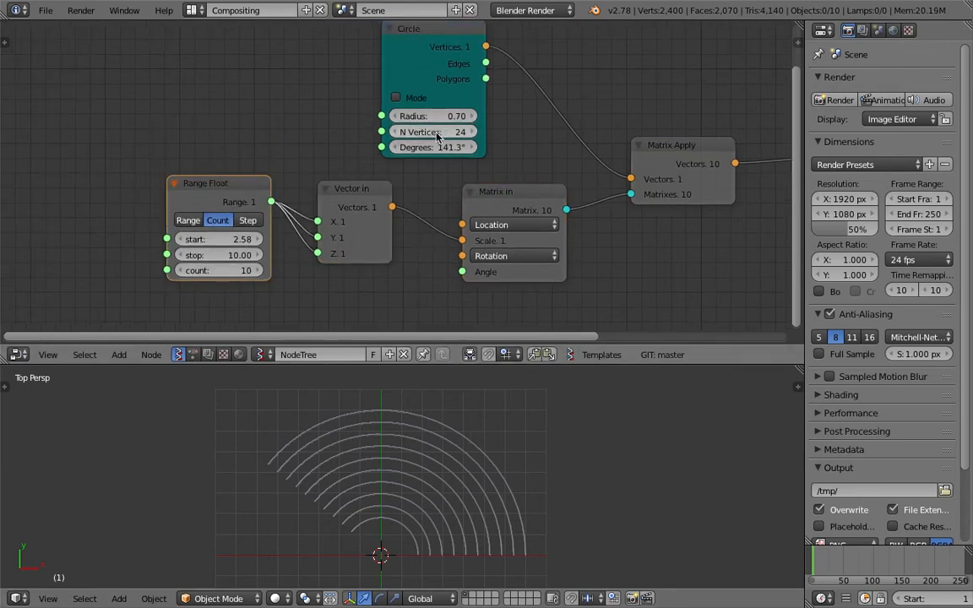
left_click_drag(431, 147, 405, 147)
left_click_drag(358, 198, 356, 221)
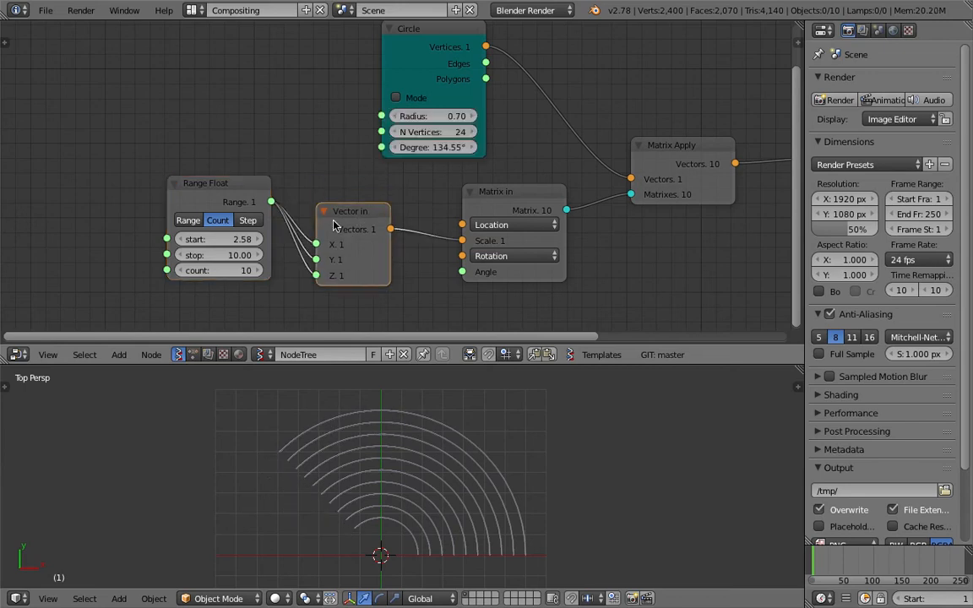
left_click_drag(218, 182, 208, 195)
Step: Add a Random Num Gen node above Range Float and switch it to Float
middle_click_drag(135, 126, 189, 129)
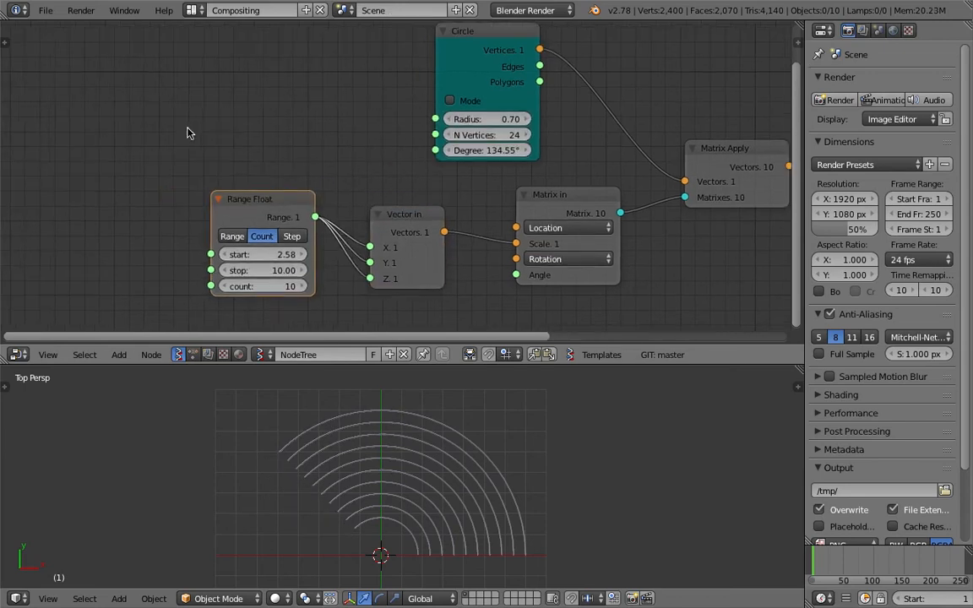
key("shift+a")
left_click(187, 129)
type("random n")
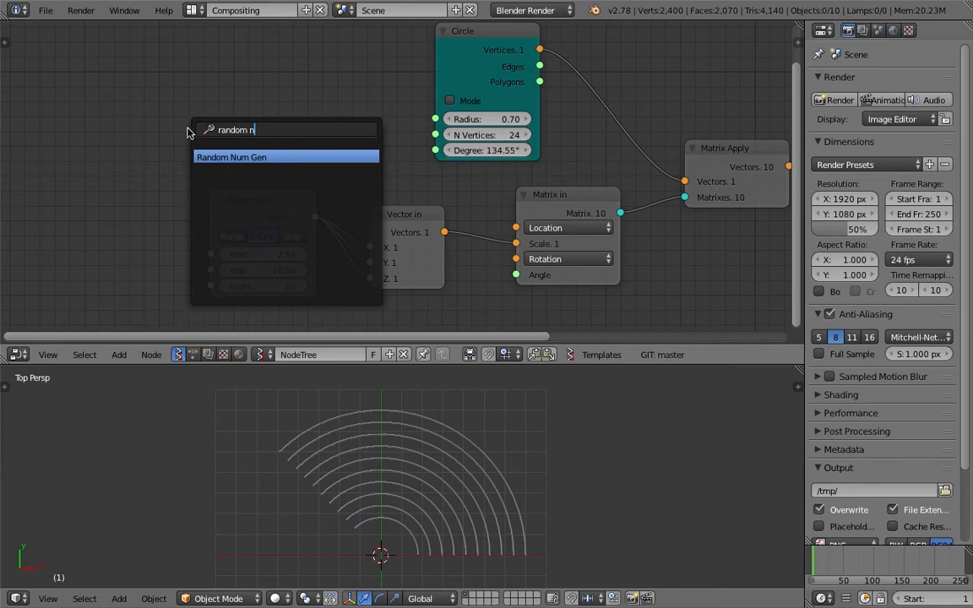
key("Return")
left_click(193, 85)
left_click(218, 98)
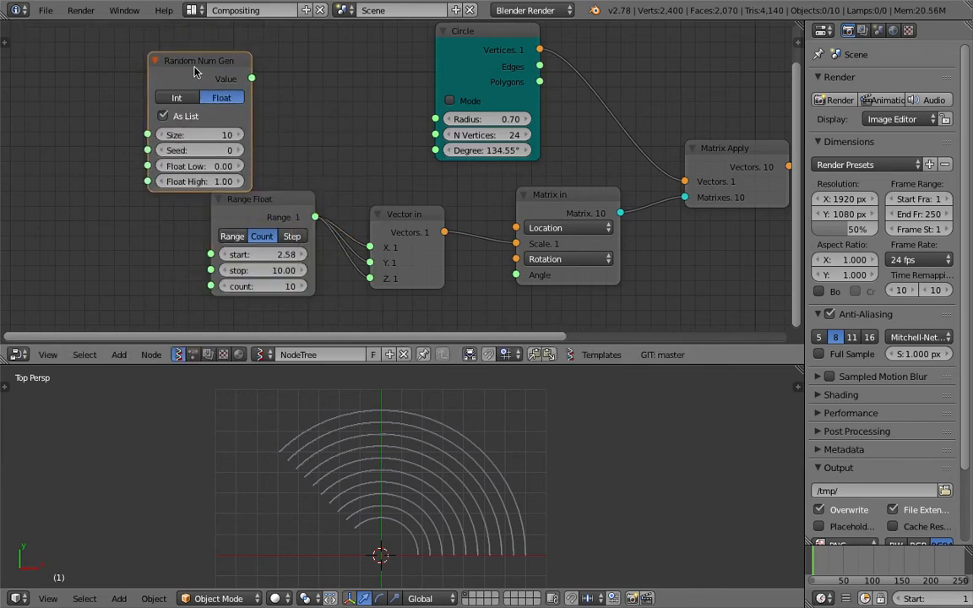
left_click_drag(194, 72, 185, 49)
Step: Set the Random Num Gen node's Float Low to 44.58 and Float High to 300
left_click_drag(203, 147, 227, 145)
left_click(194, 161)
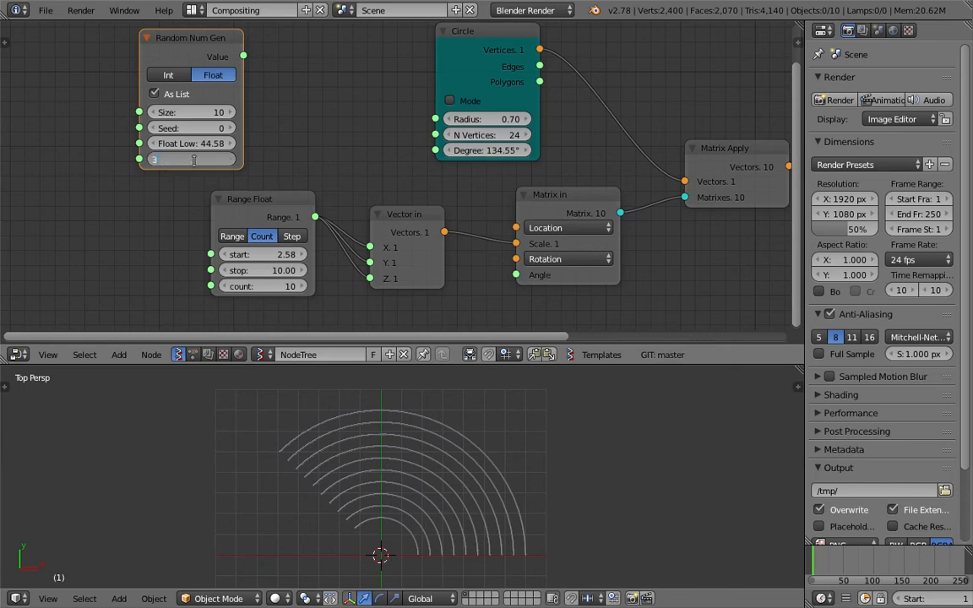
type("300")
key("Return")
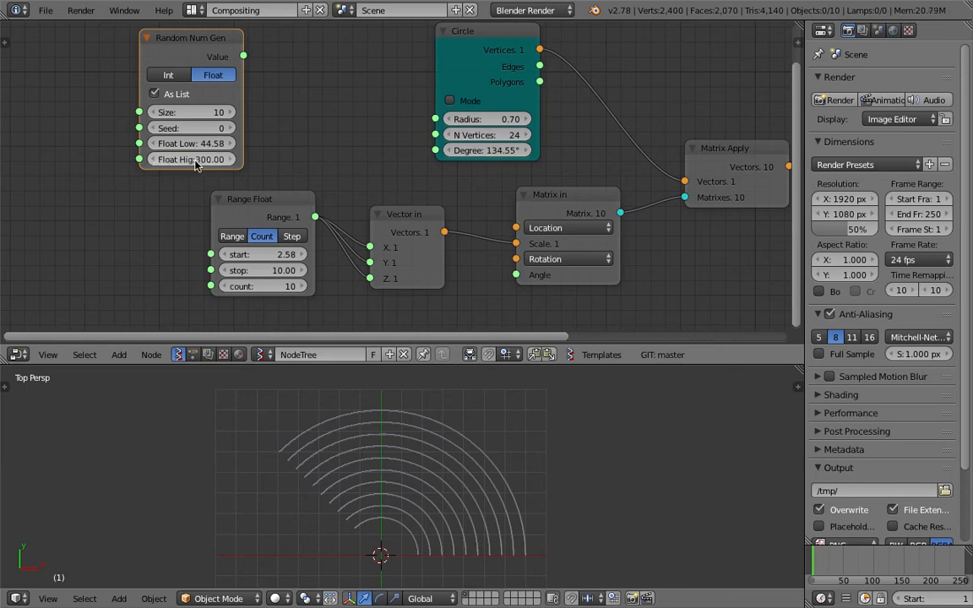
Step: Connect the Random Num Gen's Value to the Circle node's Degrees and bring all the arcs into view
left_click_drag(244, 56, 436, 151)
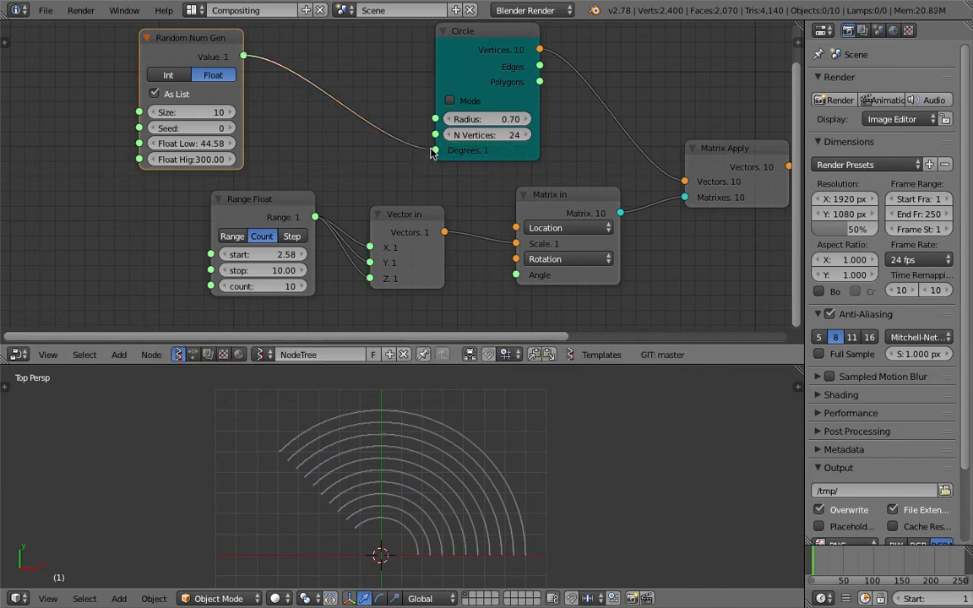
scroll(454, 513, "down", 2)
middle_click_drag(384, 532, 386, 500, "shift")
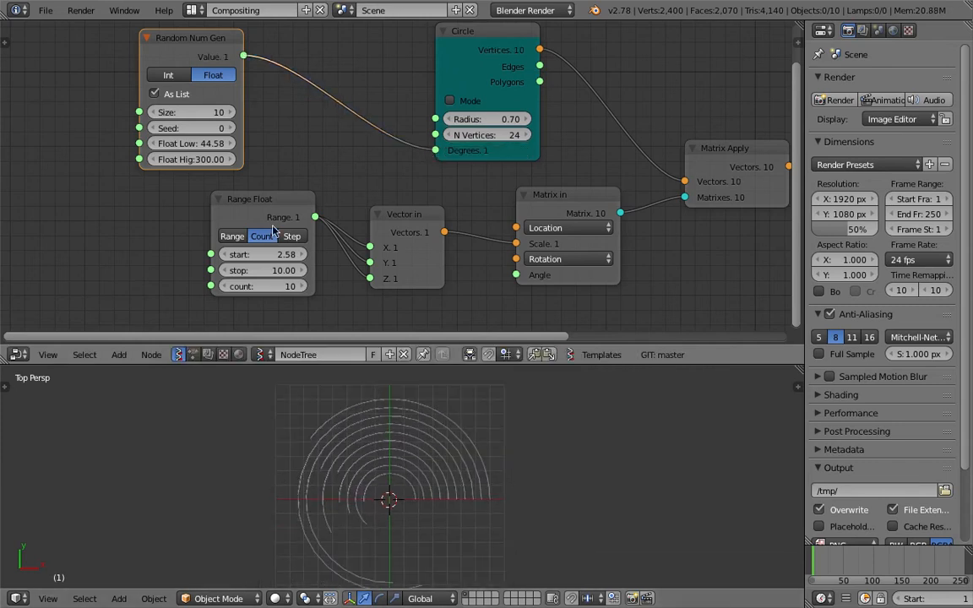
Step: Set the Random Num Gen's Float Low to 45.15 and save the file
left_click_drag(192, 146, 197, 146)
key("ctrl+s")
left_click(193, 149)
scroll(179, 173, "left", 1)
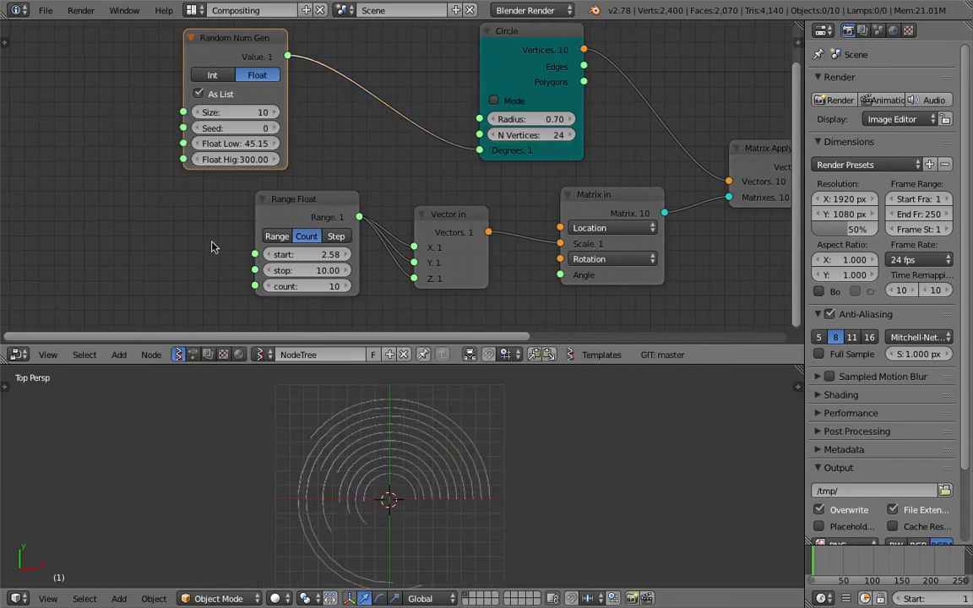
key("alt+space")
type("int")
key("Down")
key("Down")
key("Down")
key("Return")
left_click(46, 198)
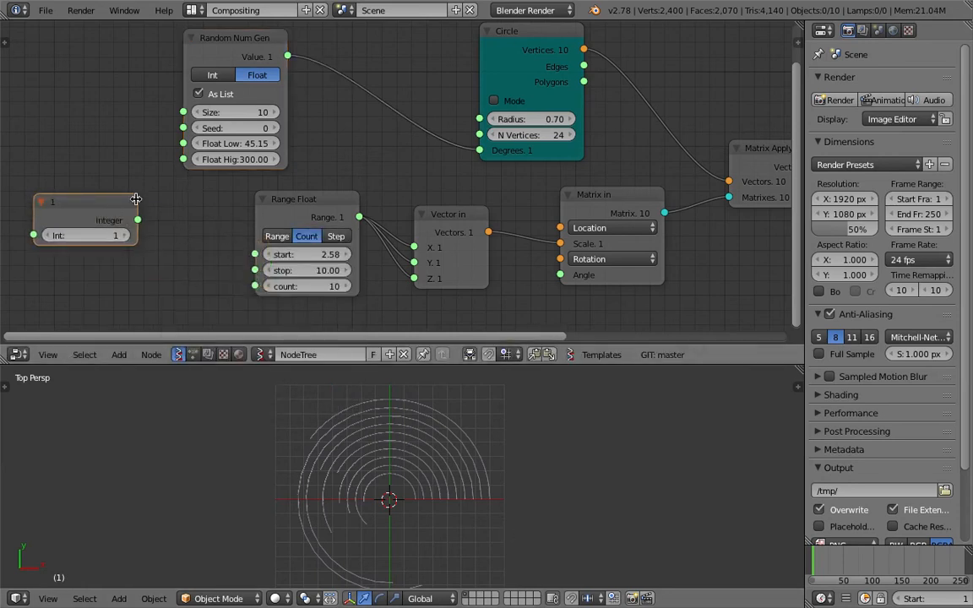
key("x")
Step: Add an integer input node beside Range Float and set its value to 10
key("shift+a")
left_click(140, 199)
type("int")
key("Down")
key("Down")
key("Down")
key("Return")
left_click(44, 186)
left_click(80, 221)
type("10")
key("Return")
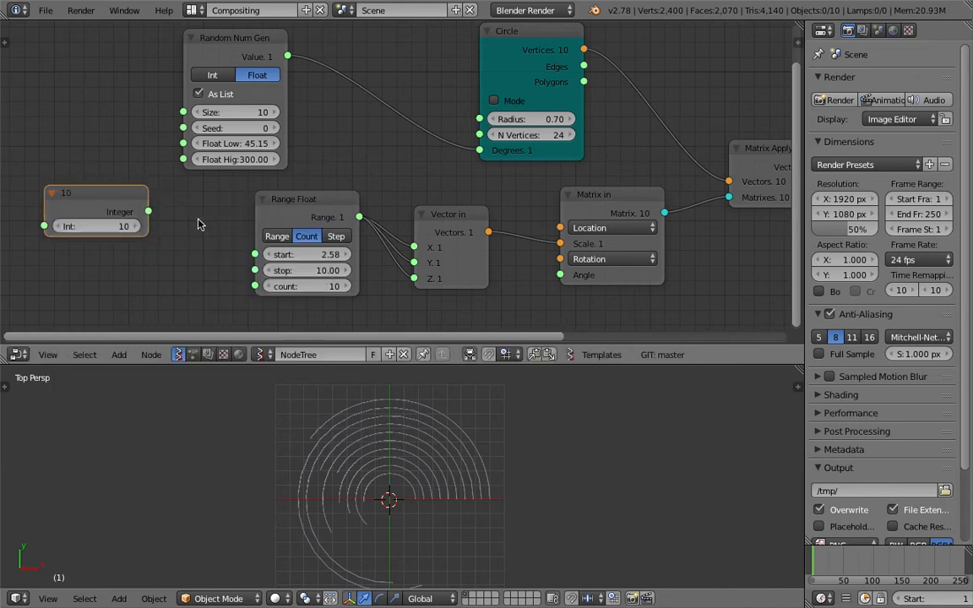
Step: Drive Range Float's count and Random Num Gen's Size from the integer node, set it to 26, and save the file
left_click_drag(150, 213, 255, 286)
left_click_drag(84, 187, 73, 162)
left_click_drag(96, 200, 131, 200)
key("ctrl+s")
left_click(95, 201)
Step: Tidy the positions of the Matrix in and Vector in nodes and save the file
middle_click_drag(427, 243, 390, 219)
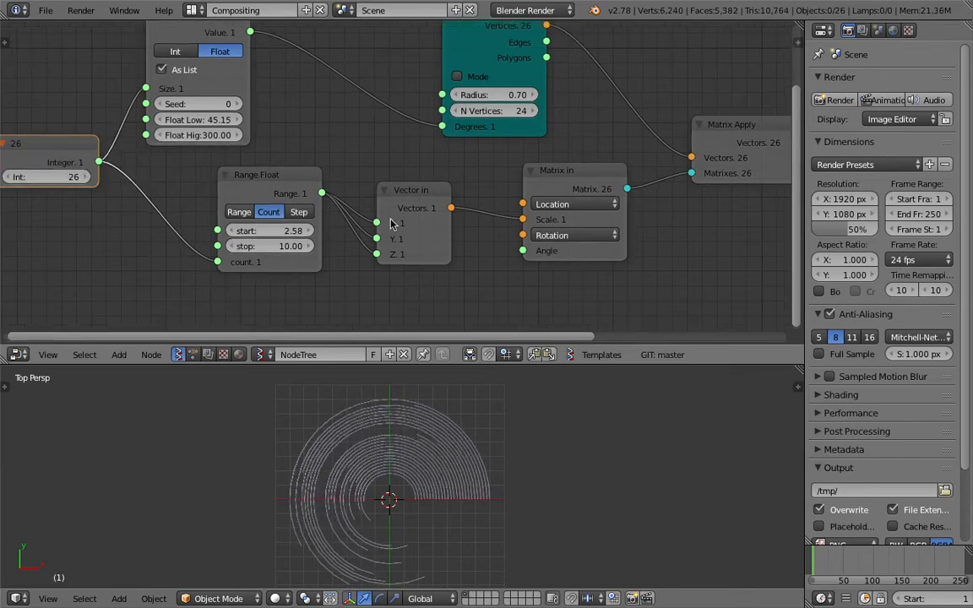
left_click_drag(572, 172, 582, 186)
left_click_drag(431, 190, 436, 168)
middle_click_drag(557, 263, 561, 213)
key("ctrl+s")
left_click(541, 229)
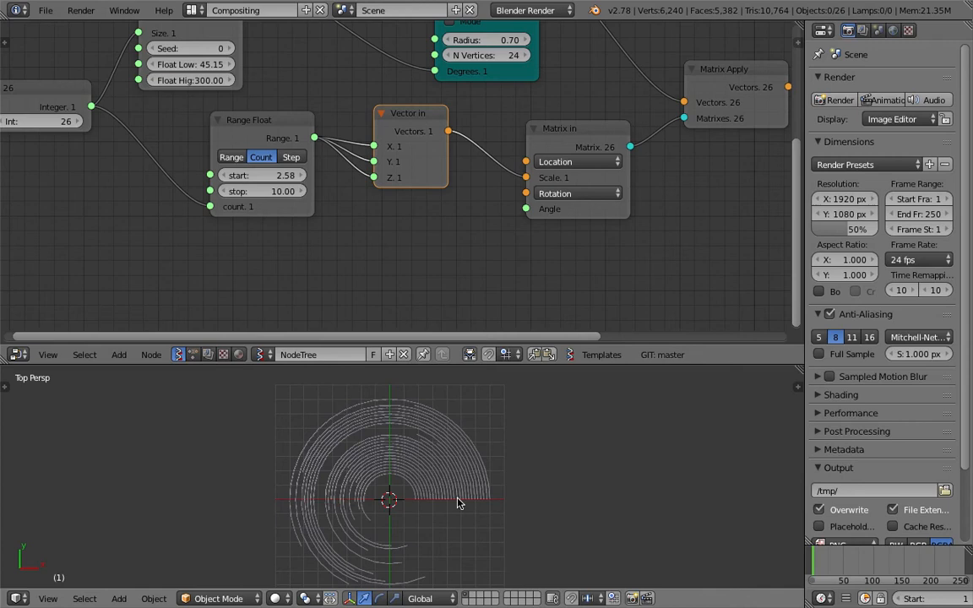
scroll(427, 499, "up", 3)
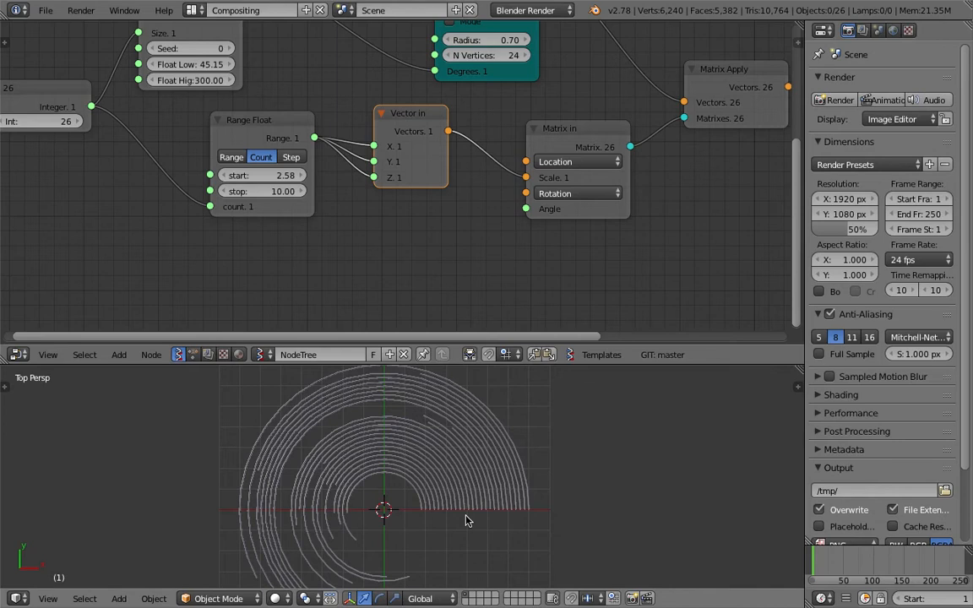
scroll(465, 520, "up", 3)
scroll(473, 536, "down", 5)
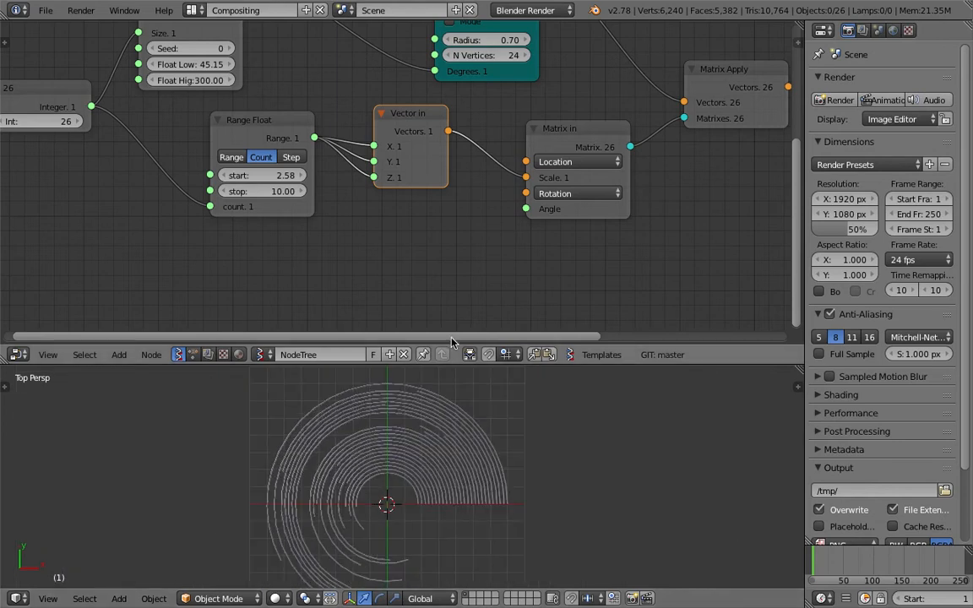
key("space")
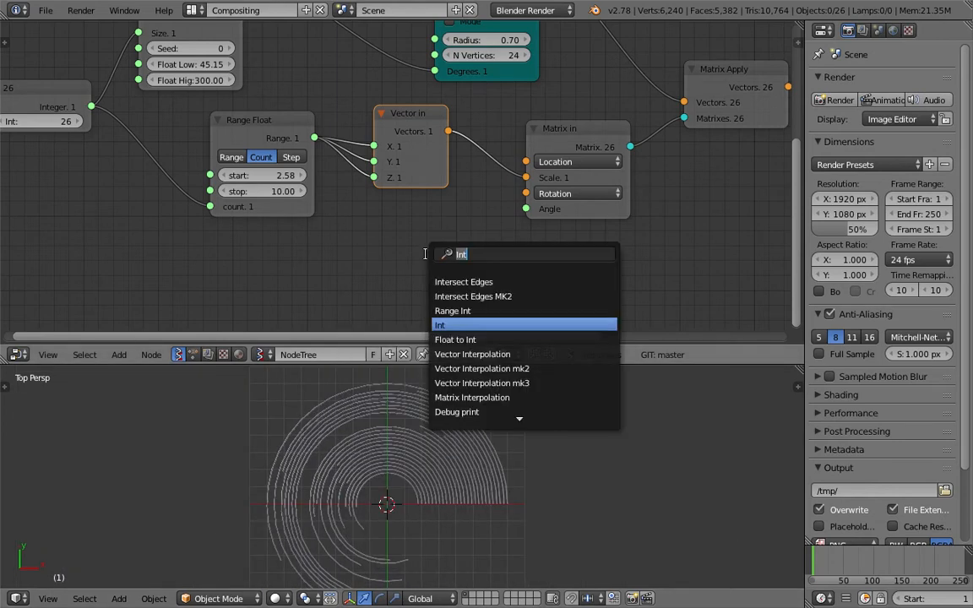
key("Escape")
Step: Save the file and link Random Num Gen's value output to Matrix in's Angle
scroll(372, 244, "down", 2)
middle_click_drag(348, 154, 372, 198)
key("ctrl+s")
left_click(373, 197)
left_click_drag(289, 49, 531, 249)
Step: Add a Z axis vector node below Vector in and link it to Matrix in's Rotation
middle_click_drag(472, 284, 471, 263)
key("shift+a")
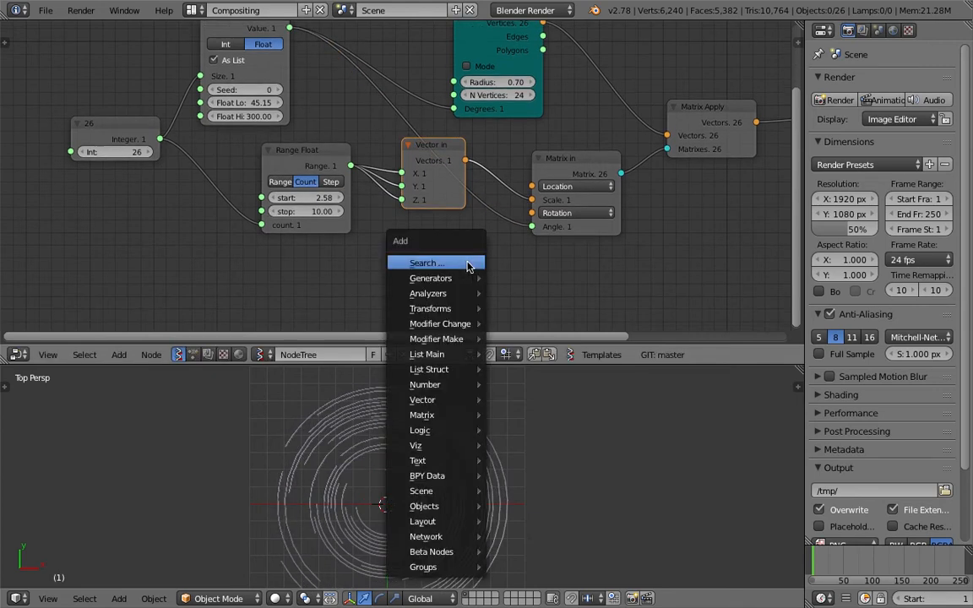
left_click(467, 262)
type("z")
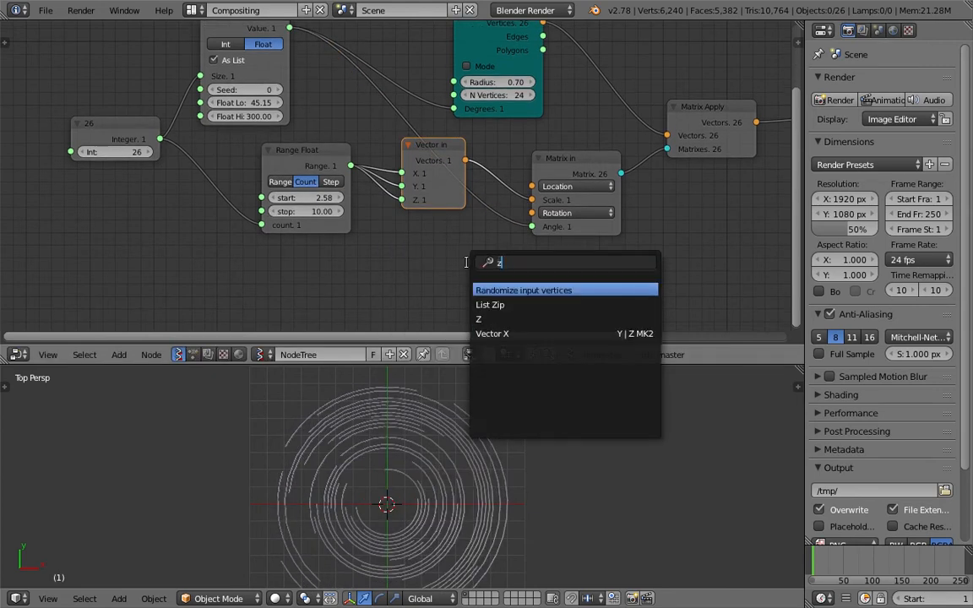
left_click(489, 320)
left_click(504, 273)
left_click_drag(488, 263, 532, 213)
middle_click_drag(425, 252, 421, 230)
scroll(421, 228, "up", 4)
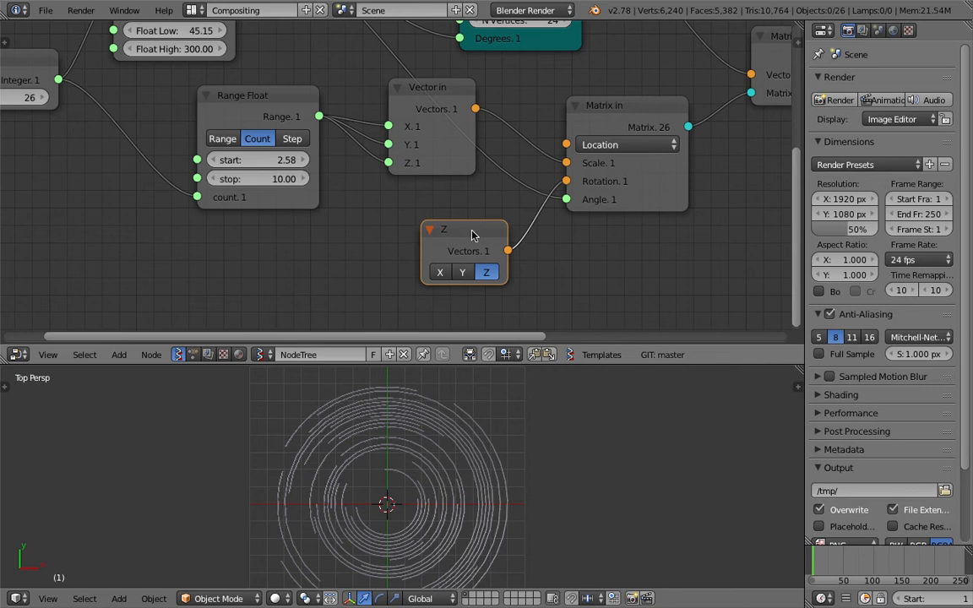
Step: Replace the Z axis node with a Random Vector MK2 node linked to Matrix in's Rotation
key("x")
key("shift+a")
left_click(410, 231)
type("rangom")
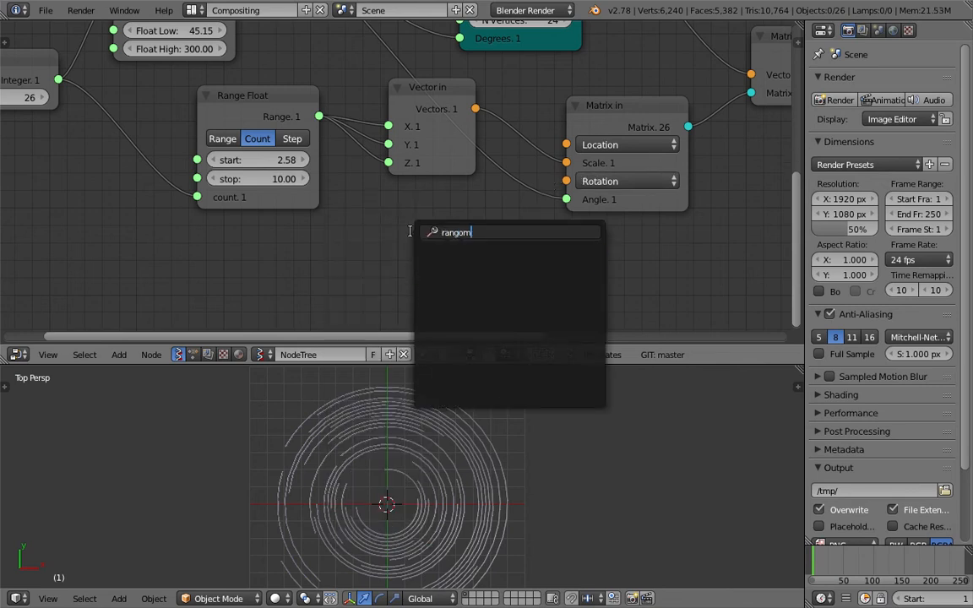
type("random v")
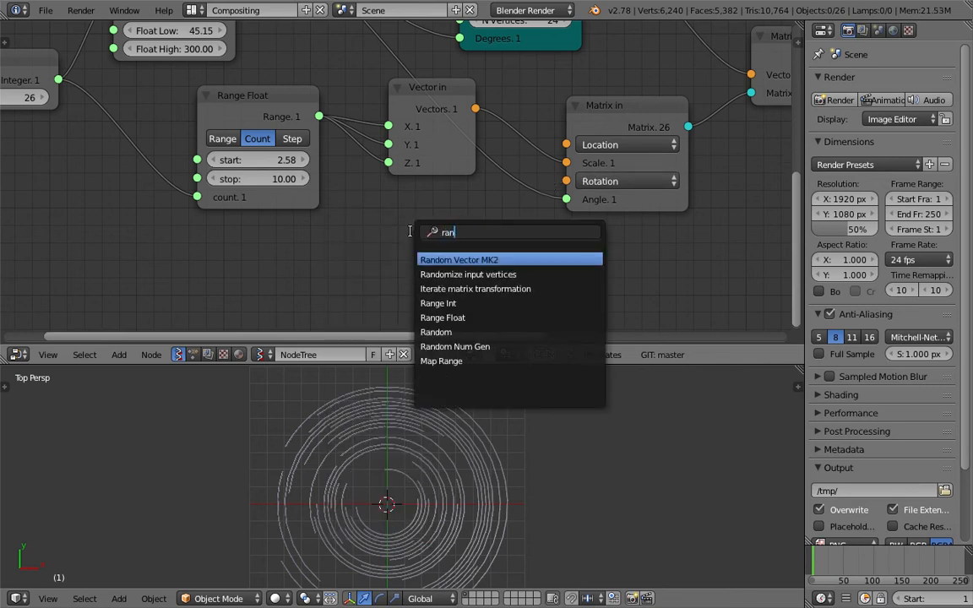
key("Return")
left_click(411, 235)
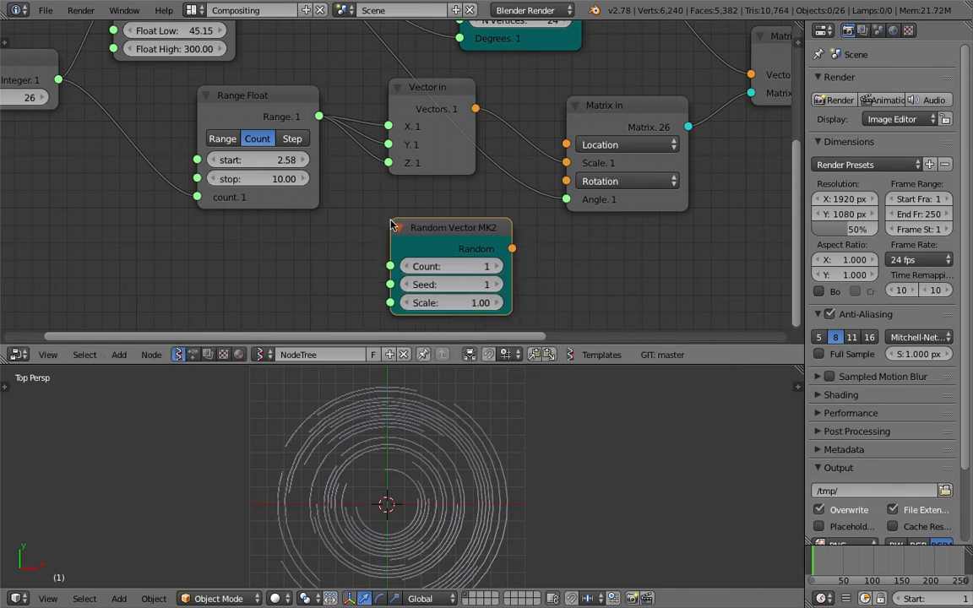
scroll(411, 230, "down", 2)
left_click_drag(499, 240, 542, 184)
middle_click_drag(422, 457, 473, 419)
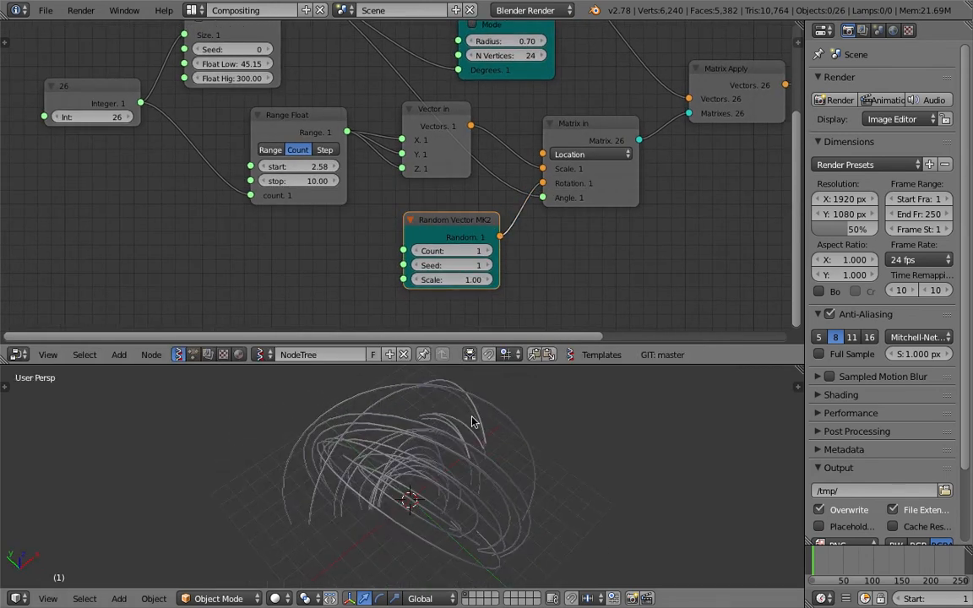
Step: Drive Random Vector MK2's Count from the integer node and set the integer to 140
left_click_drag(140, 103, 403, 251)
left_click_drag(101, 116, 178, 116)
scroll(425, 505, "up", 5)
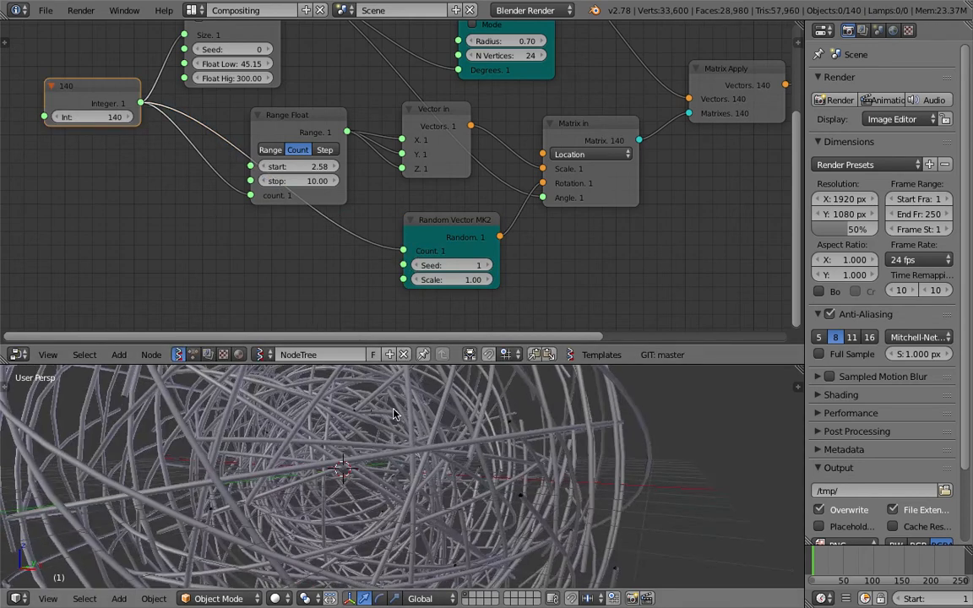
scroll(425, 506, "down", 5)
middle_click_drag(452, 467, 422, 439)
Step: Try Matcap shading on the arcs in the 3D view and switch it off again
left_click(797, 389)
scroll(722, 474, "down", 8)
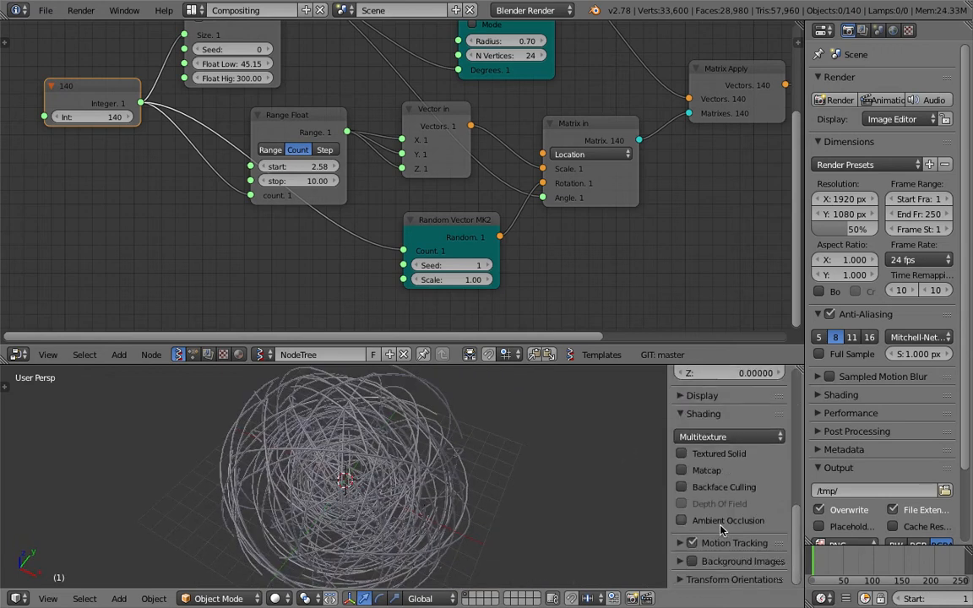
left_click(713, 471)
middle_click_drag(621, 527, 683, 469)
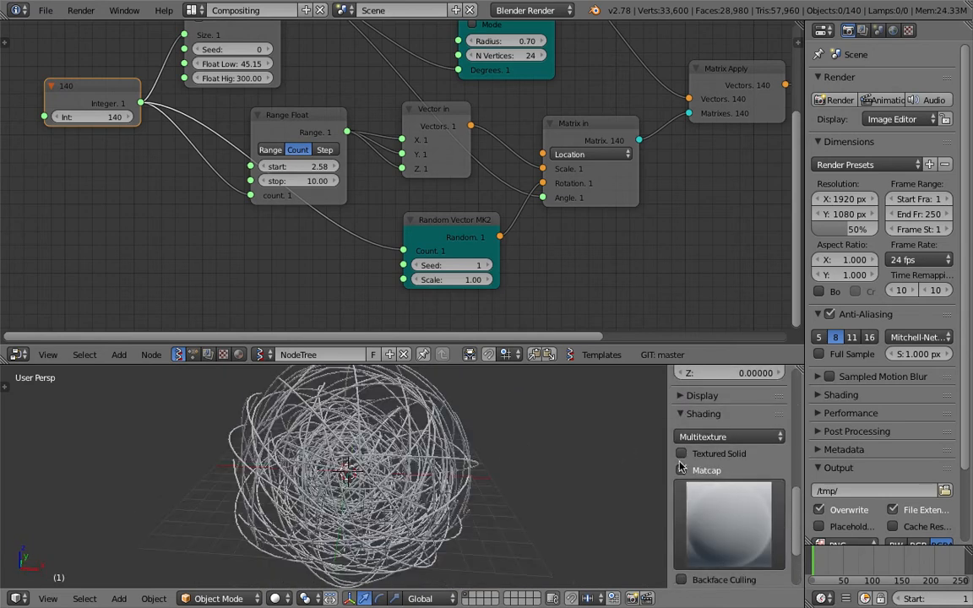
left_click(714, 472)
key("n")
scroll(589, 400, "up", 2)
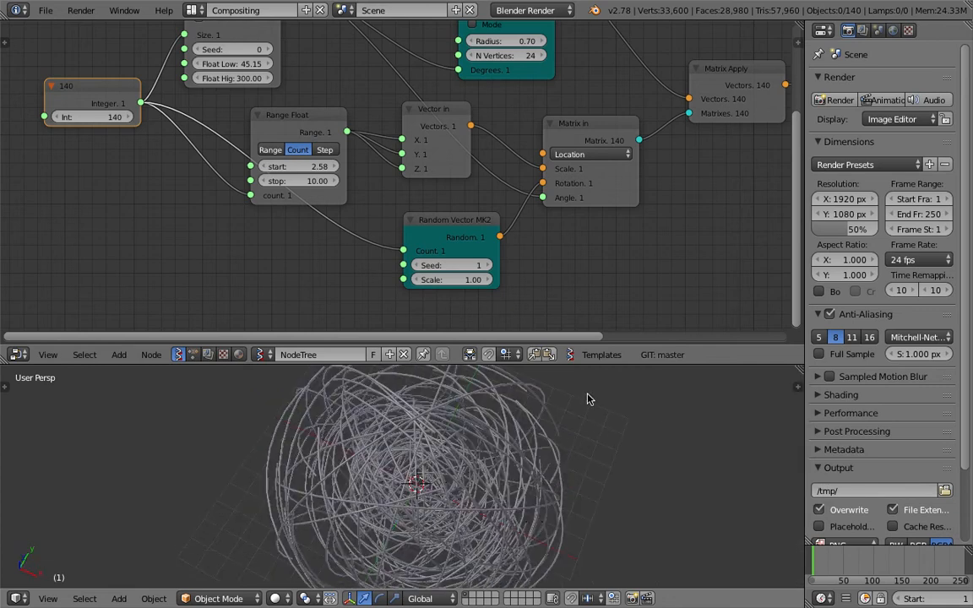
Step: Move the Random Vector MK2 node farther away from Matrix in and save the file
left_click_drag(586, 365, 585, 340)
scroll(551, 152, "down", 5)
middle_click_drag(531, 154, 486, 173)
left_click(487, 173)
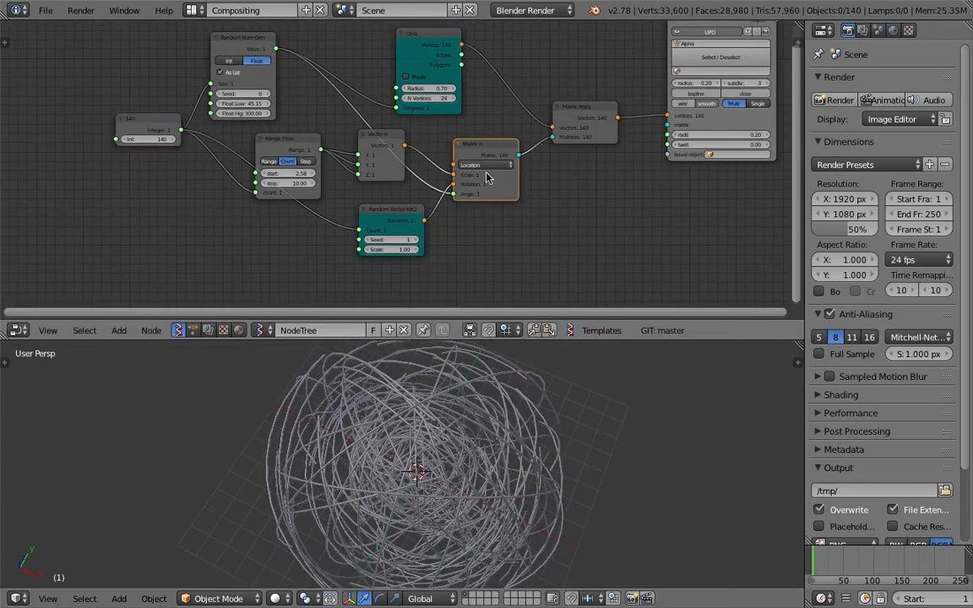
scroll(448, 157, "up", 2)
scroll(447, 158, "up", 2)
left_click_drag(370, 226, 252, 250)
key("ctrl+s")
left_click(293, 246)
Step: Cut Random Vector MK2's link to Matrix in and drive the Rotation from a new Z axis node instead
scroll(381, 251, "down", 1)
middle_click_drag(403, 251, 424, 232)
right_click_drag(393, 212, 412, 217, "ctrl")
key("space")
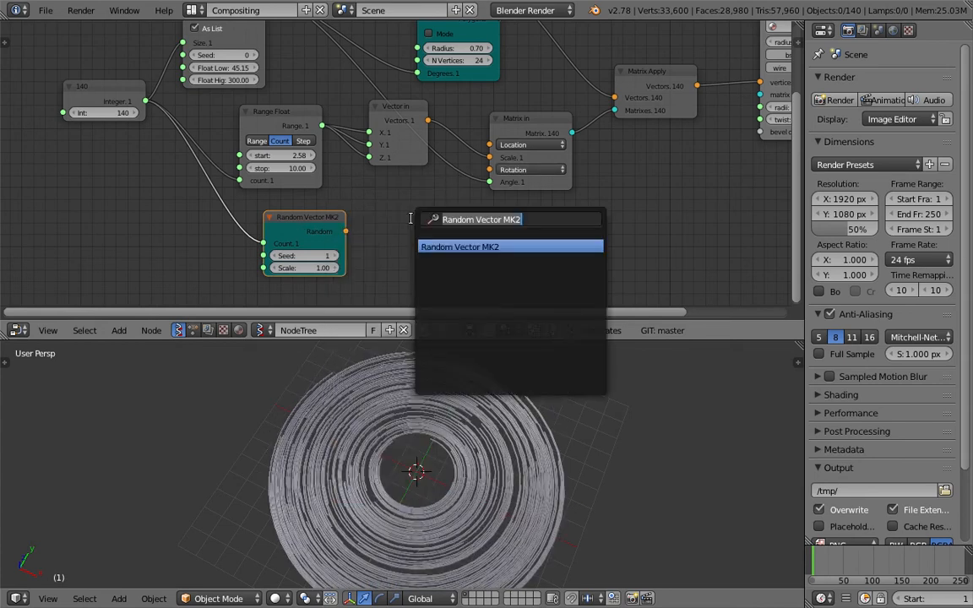
type("z")
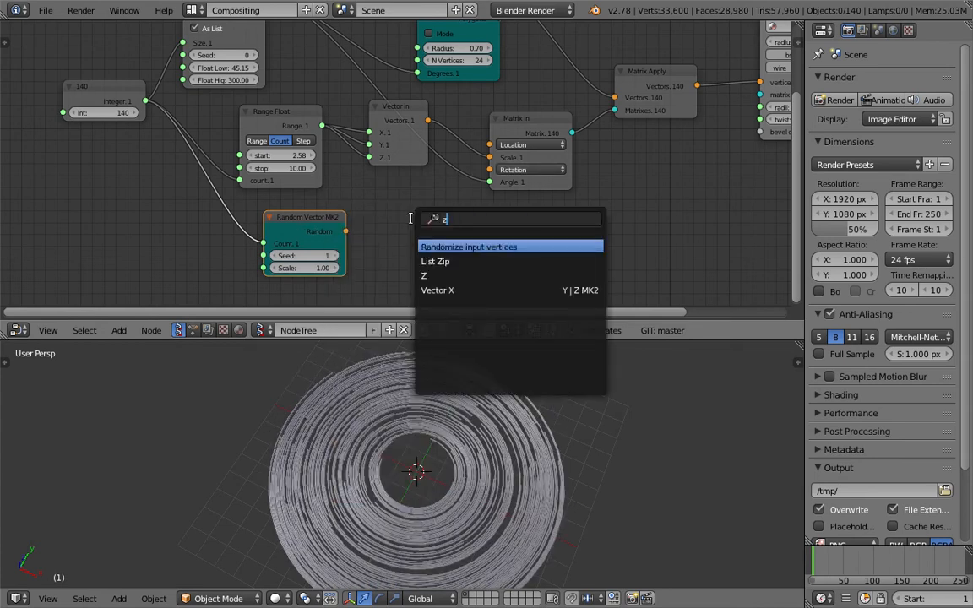
key("Down")
key("Down")
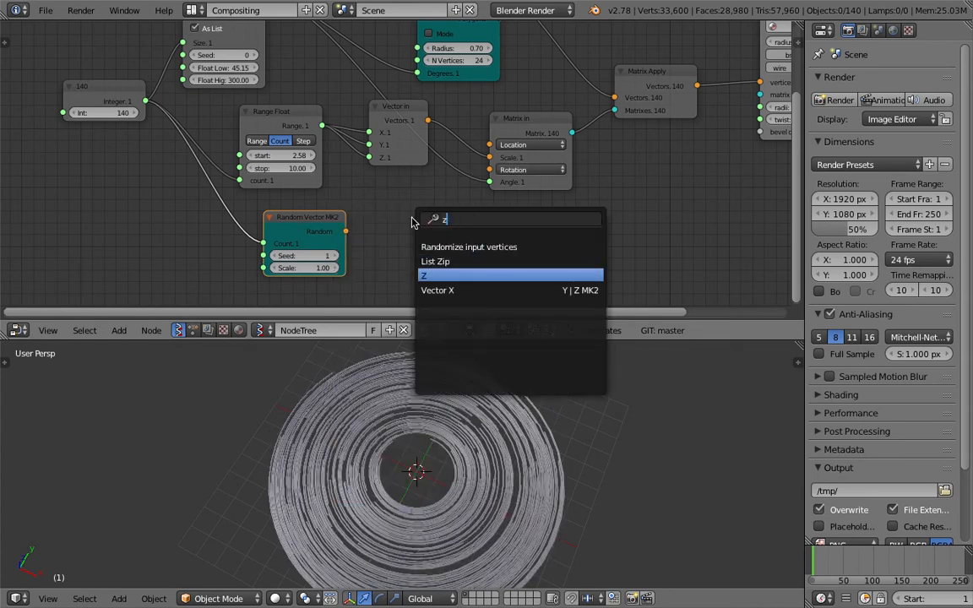
key("Return")
left_click(414, 223)
left_click_drag(471, 239, 489, 169)
Step: Set the integer node to 10 and switch the 3D view to the top view
scroll(287, 144, "left", 2, "ctrl")
left_click(129, 110)
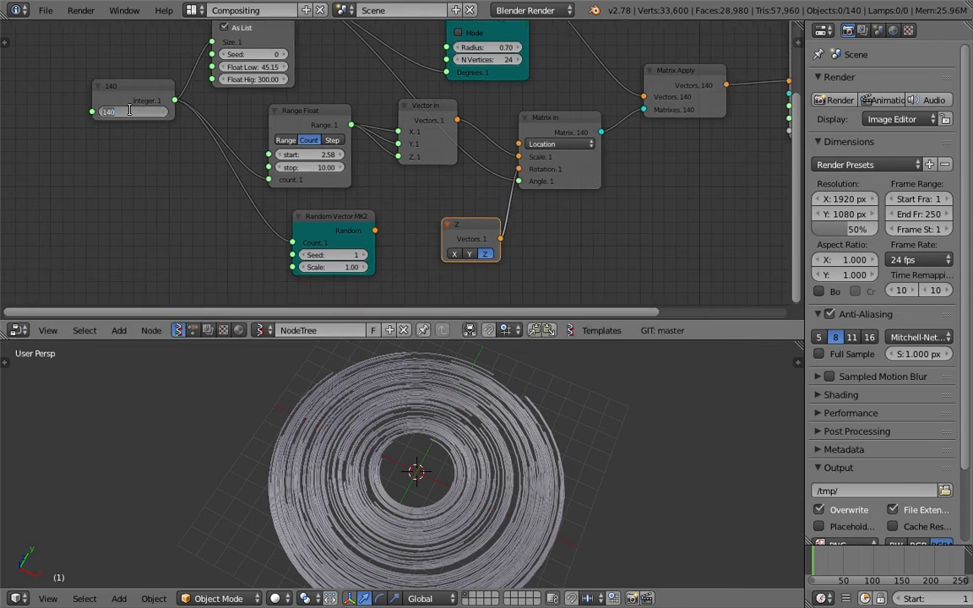
type("10")
key("Return")
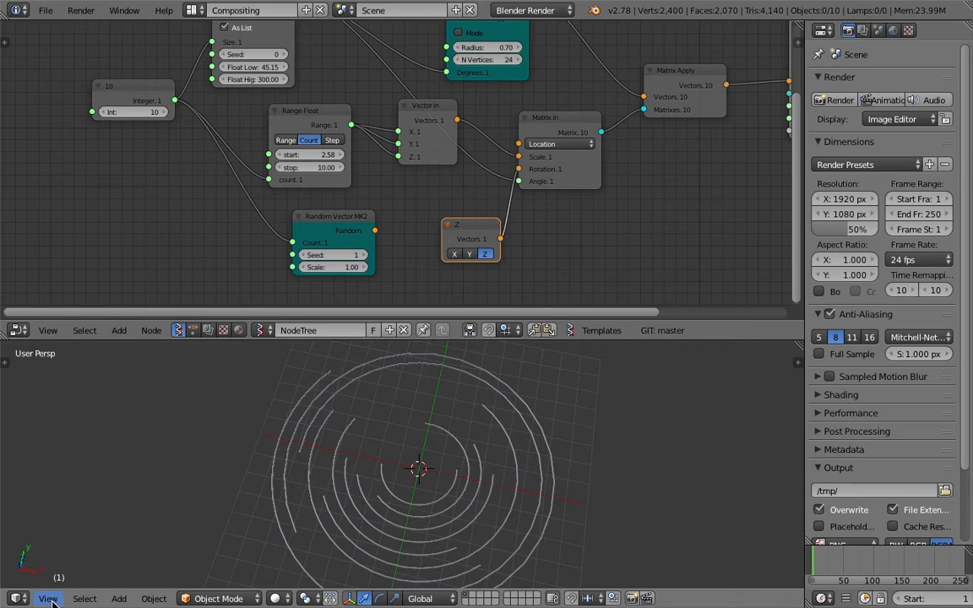
left_click(49, 599)
left_click(51, 475)
Step: Enlarge the 3D view, frame all the arcs in it, and save the file
left_click_drag(511, 339, 521, 193)
scroll(522, 385, "up", 5)
scroll(549, 380, "down", 4)
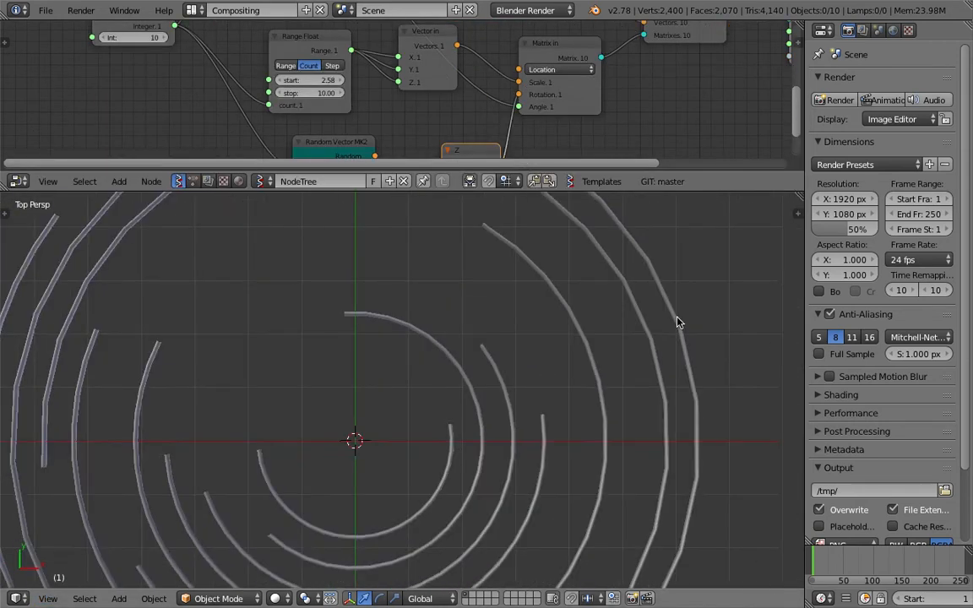
scroll(532, 312, "down", 3)
key("Home")
key("ctrl+s")
left_click(470, 351)
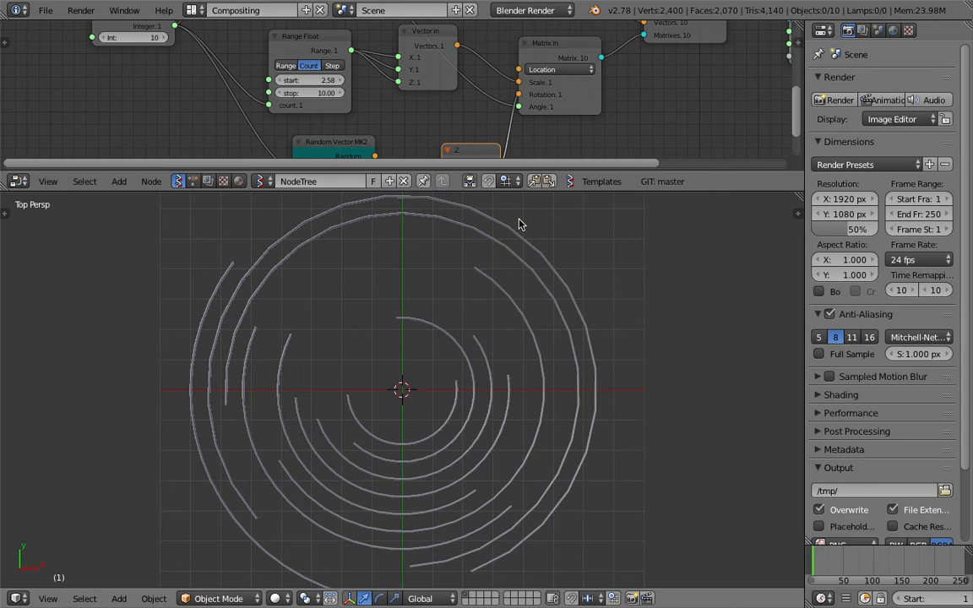
Step: Restore the node editor's height, rename the node tree CircleGradient, and save the file
left_click_drag(524, 173, 541, 348)
key("Home")
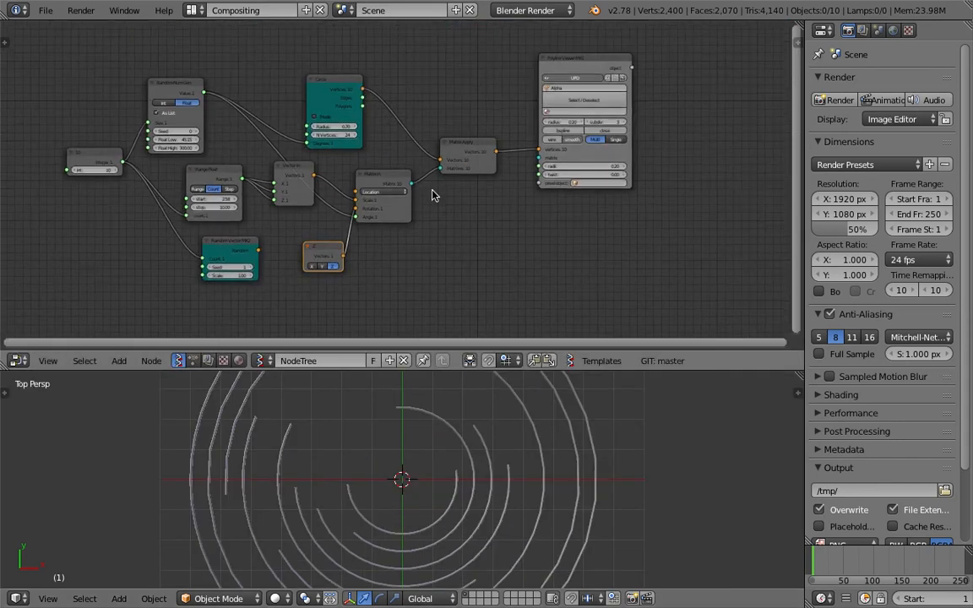
left_click(345, 361)
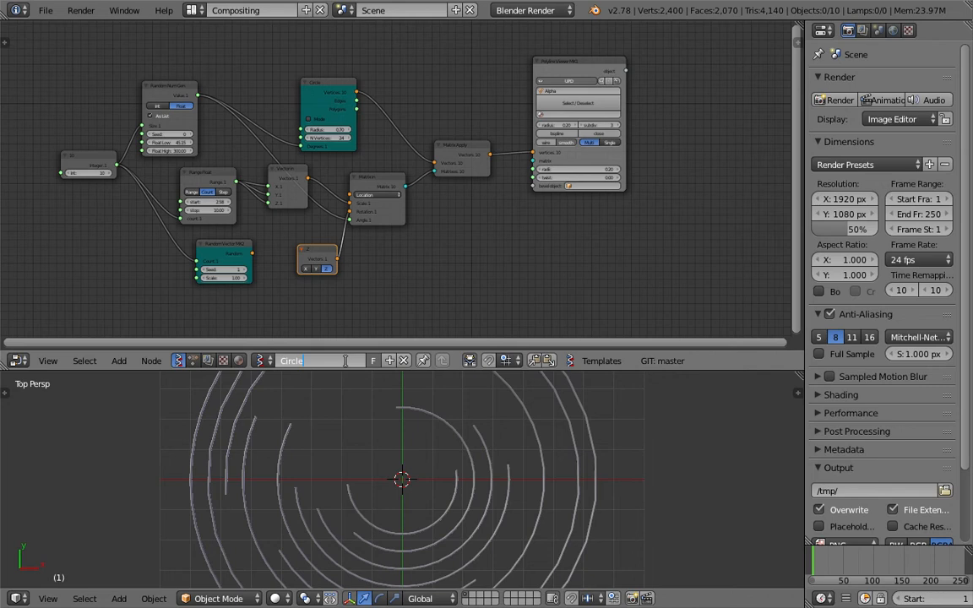
key("Return")
key("ctrl+s")
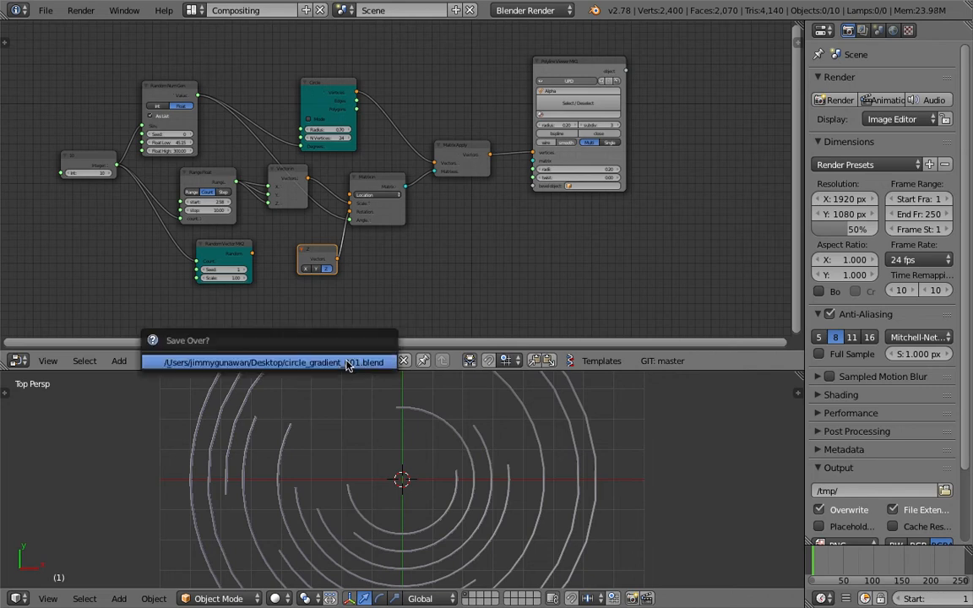
scroll(589, 241, "up", 3)
key("ctrl+s")
left_click(588, 241)
Step: Set the Polyline Viewer's radii to 1.07, save the file, and enlarge the 3D view
left_click_drag(513, 199, 600, 199)
key("ctrl+s")
left_click_drag(562, 370, 562, 231)
middle_click_drag(498, 287, 497, 361)
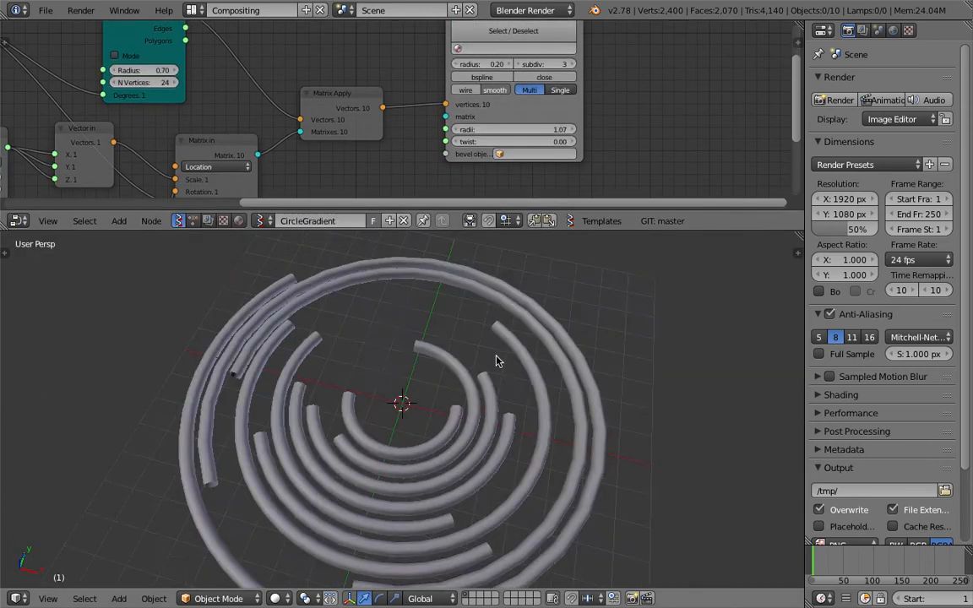
Step: Select the second-innermost arc and widen the properties editor
right_click(473, 406)
middle_click_drag(473, 406, 504, 374)
middle_click_drag(589, 143, 376, 163)
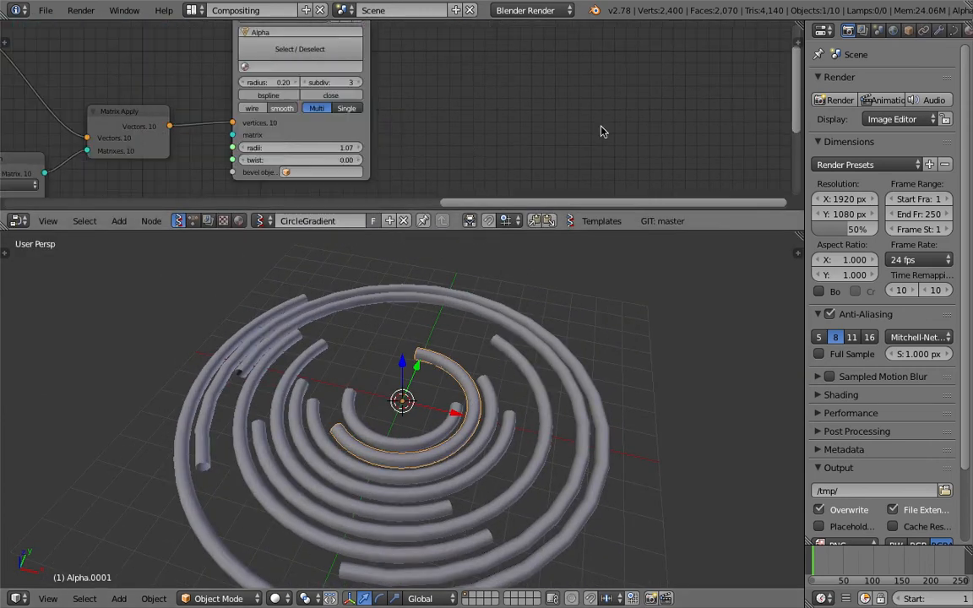
left_click_drag(802, 68, 603, 67)
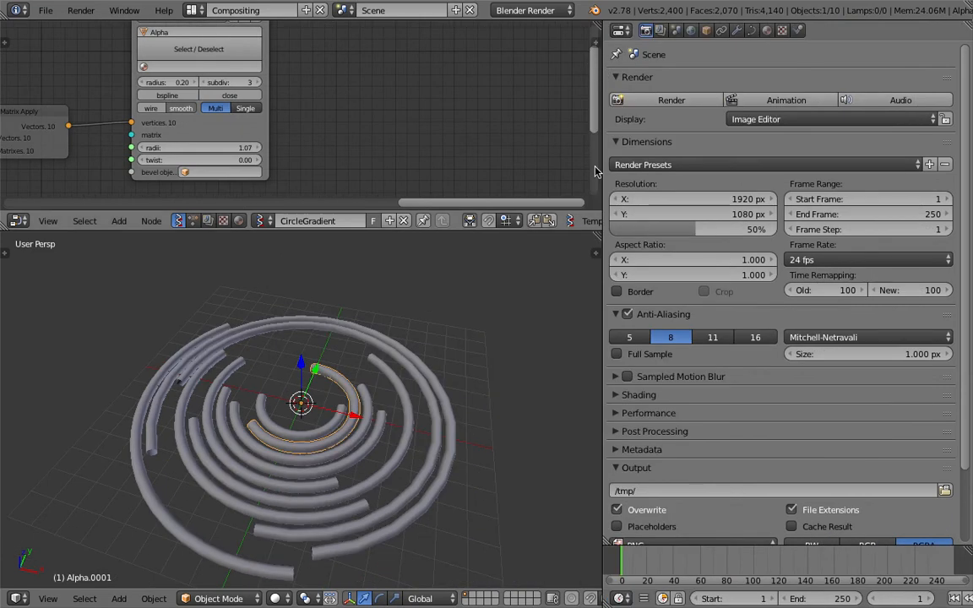
scroll(435, 322, "up", 2)
middle_click_drag(308, 130, 307, 165)
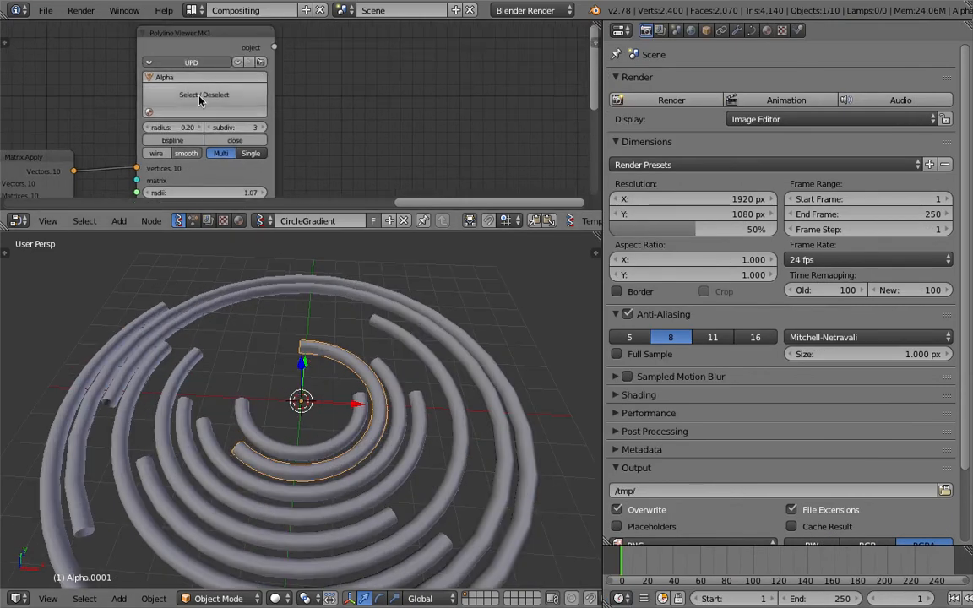
Step: Expand the curve data's Texture Space settings and enable Use UV for mapping on the larger arc Alpha.0005
left_click(752, 29)
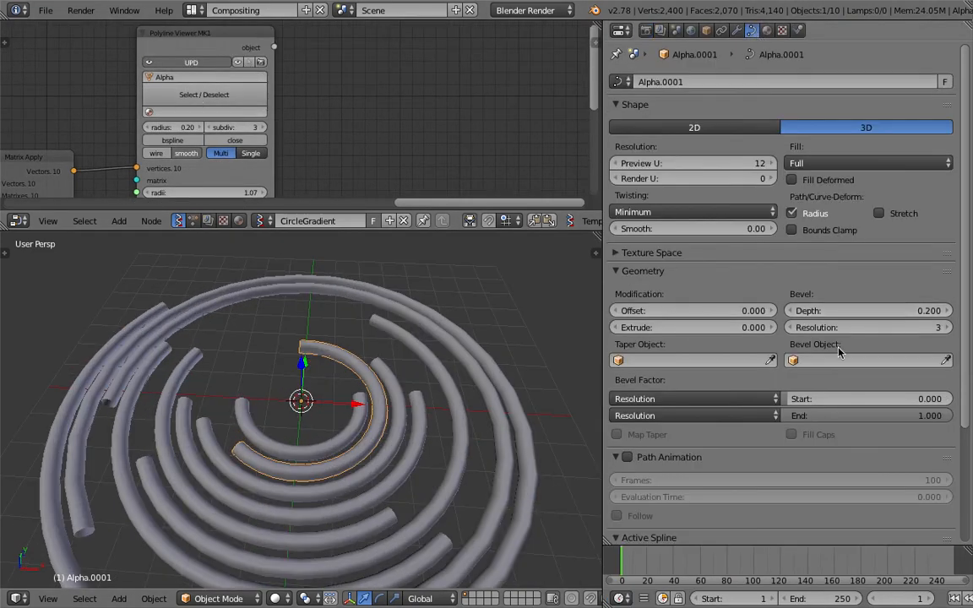
scroll(828, 387, "down", 2)
left_click(665, 211)
left_click(665, 193)
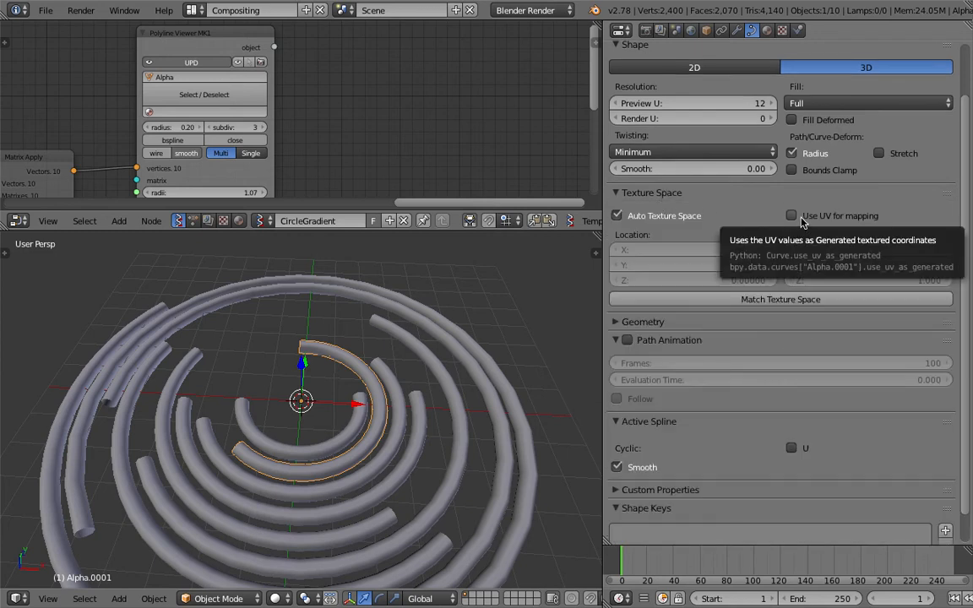
right_click(382, 337)
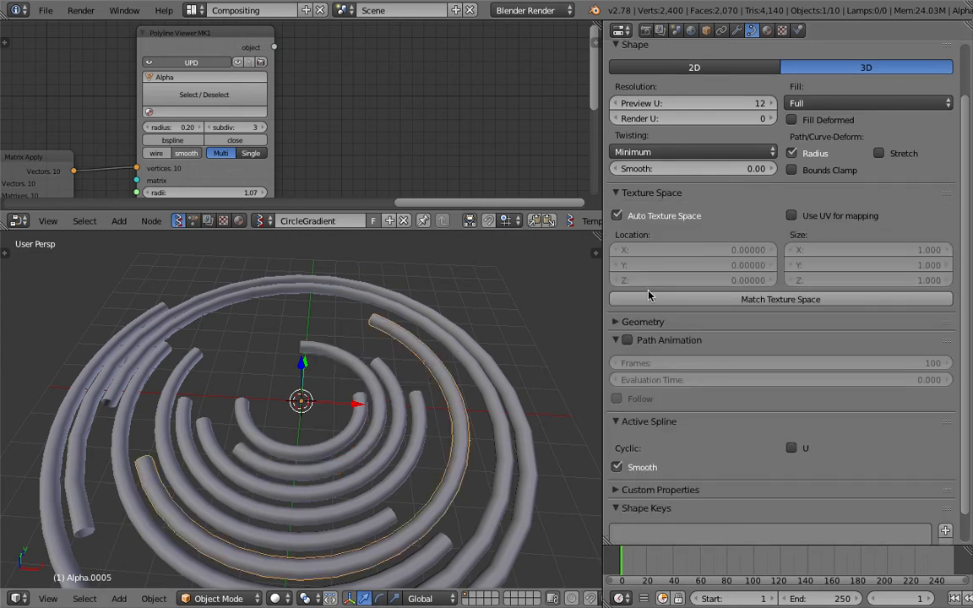
left_click(809, 217)
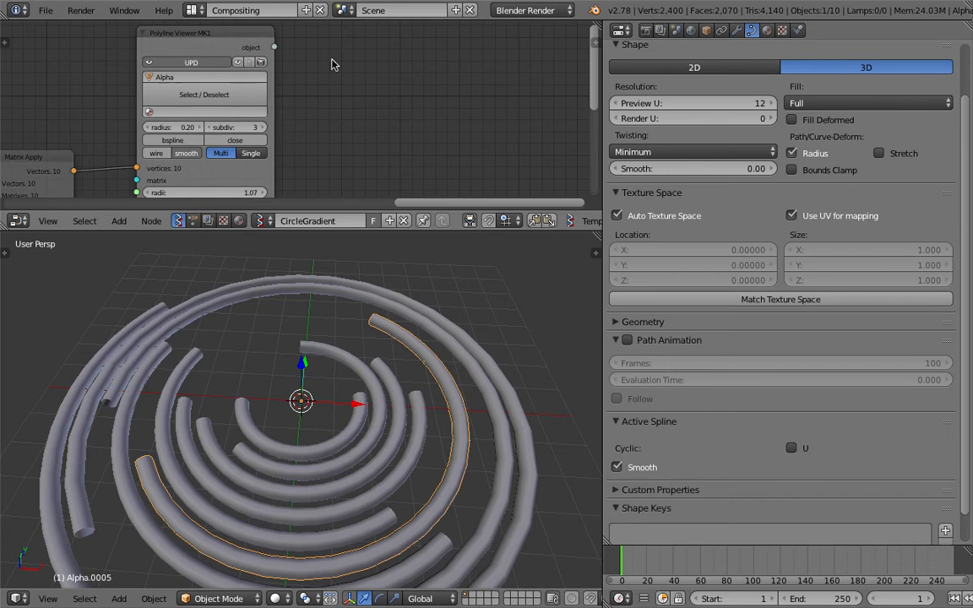
left_click(593, 43)
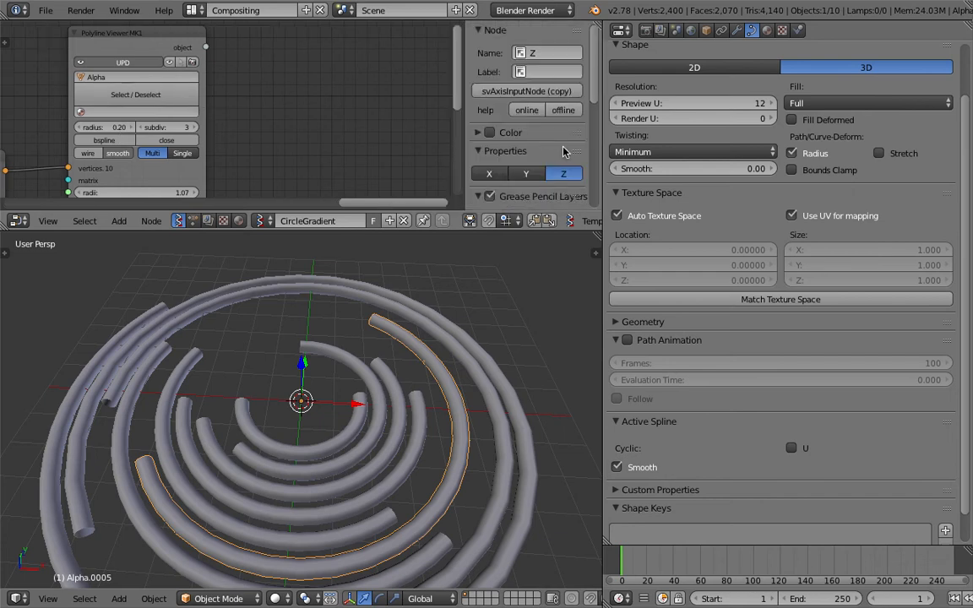
scroll(565, 151, "down", 7)
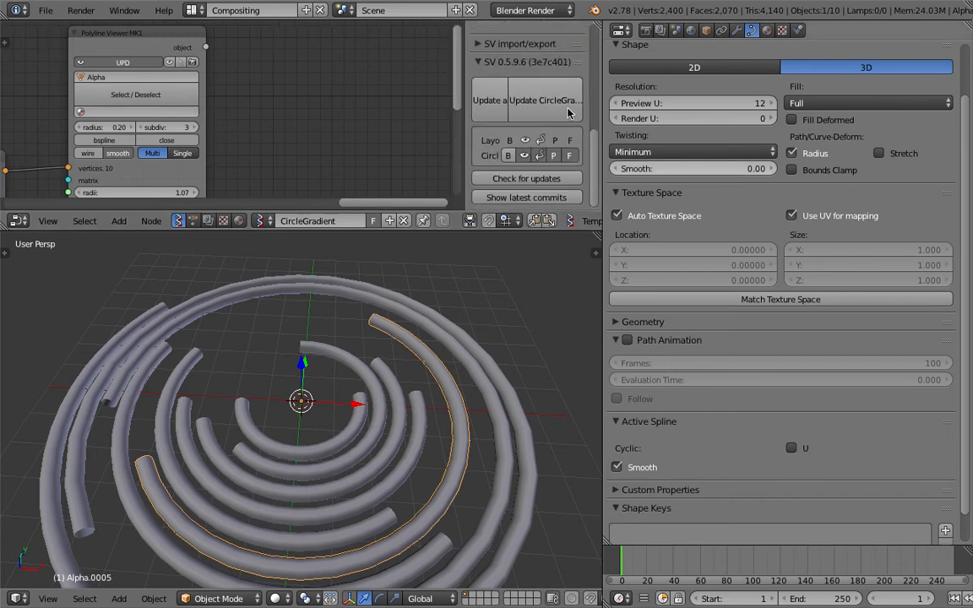
key("n")
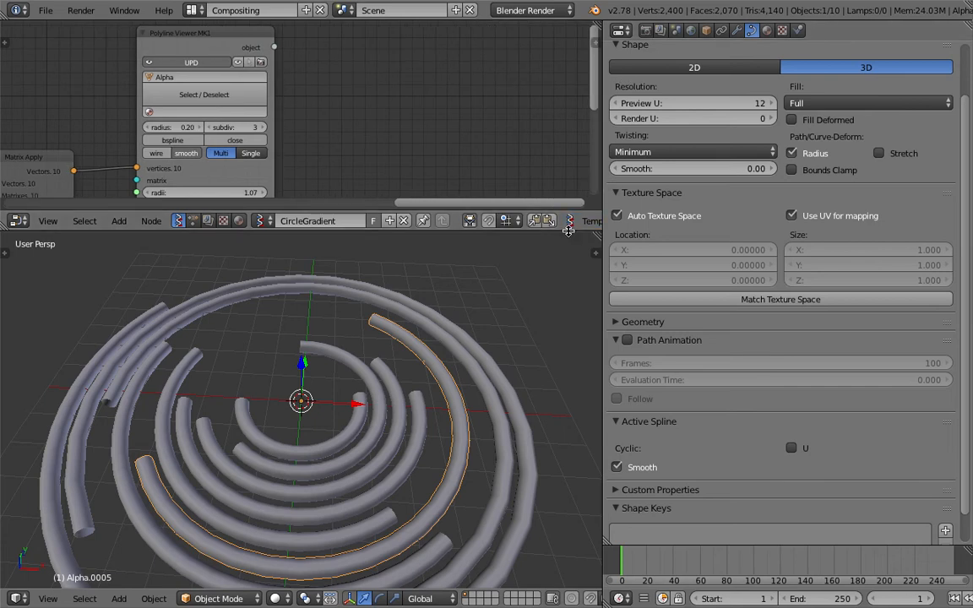
Step: Give the node editor more height and save the file
left_click_drag(568, 230, 553, 313)
middle_click_drag(389, 157, 327, 152)
key("ctrl+s")
left_click(352, 155)
Step: Add an Object ID Set MK2 node beside the Polyline Viewer and link the viewer's object output to its Objects input
key("alt+space")
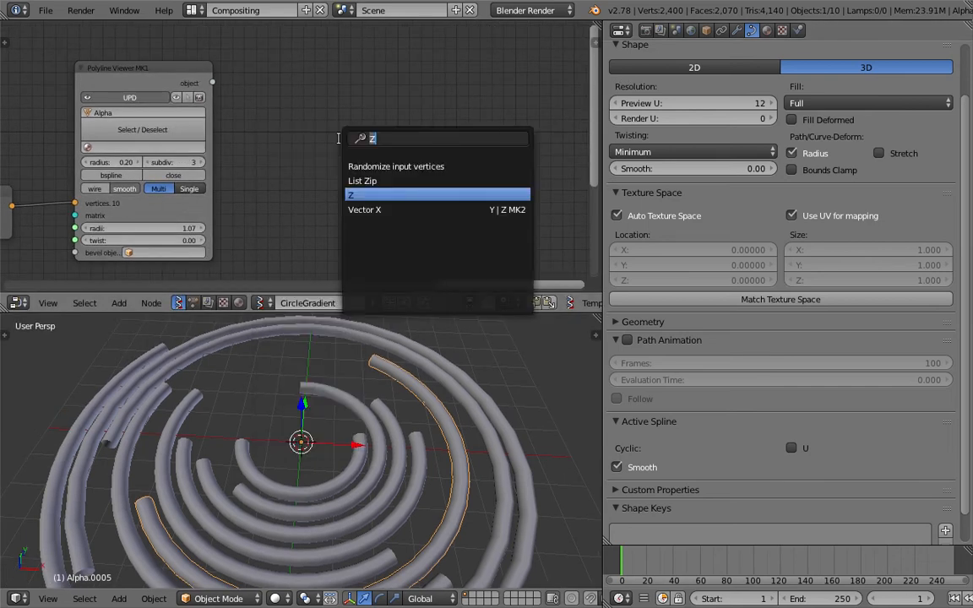
type("object s")
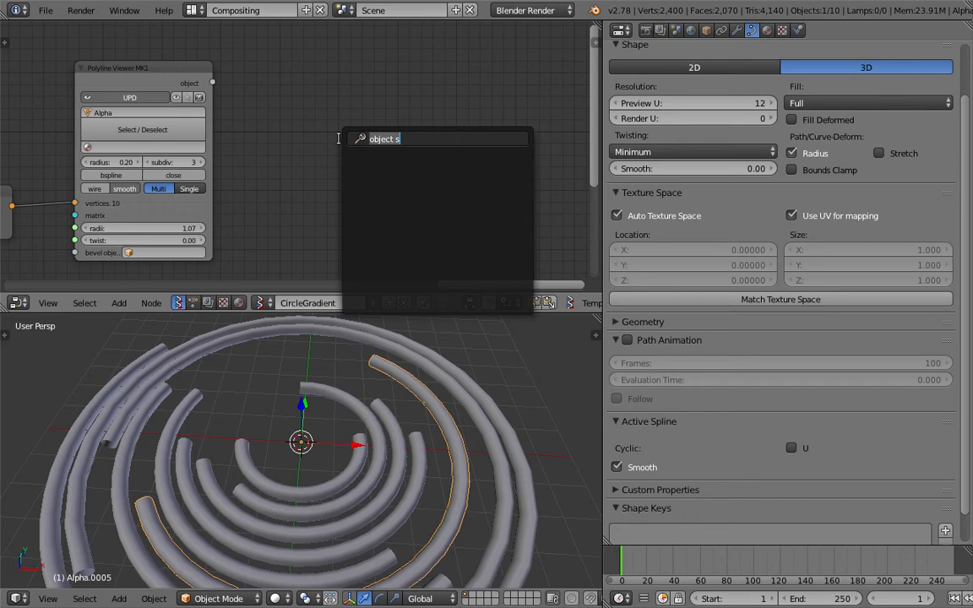
type("objects i")
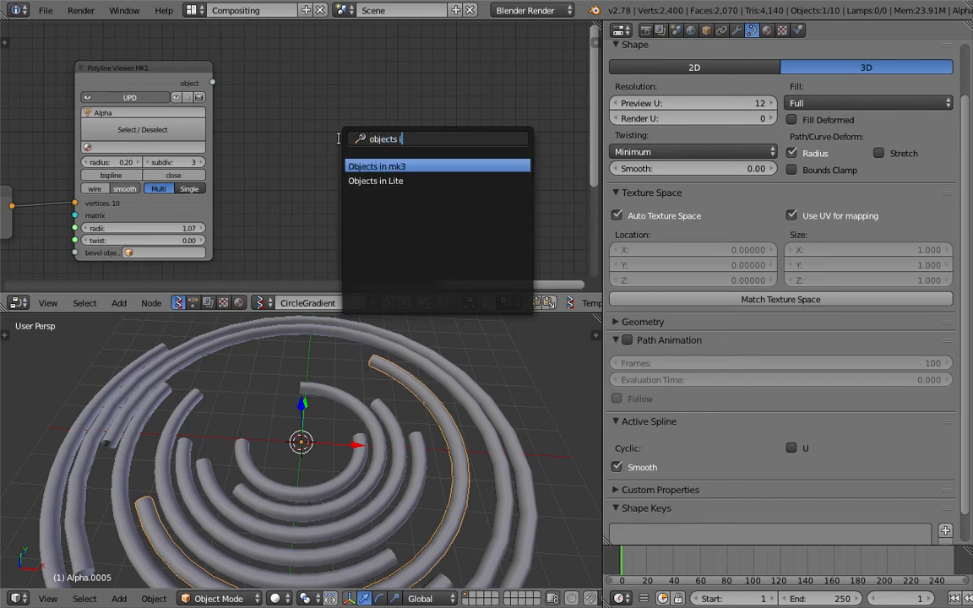
key("BackSpace")
key("BackSpace")
key("BackSpace")
key("BackSpace")
key("BackSpace")
key("BackSpace")
key("BackSpace")
key("BackSpace")
key("BackSpace")
type("object id")
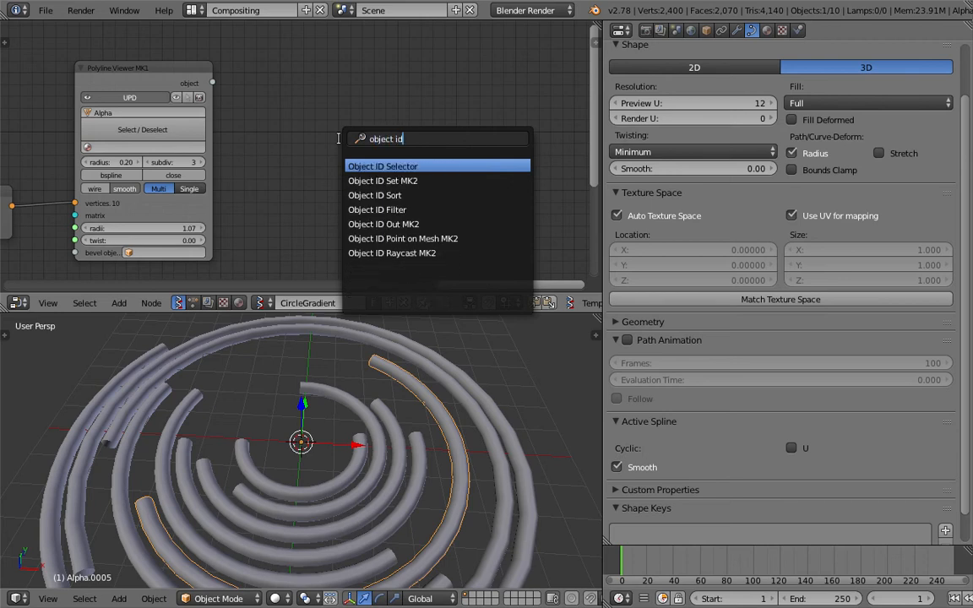
key("Down")
key("Return")
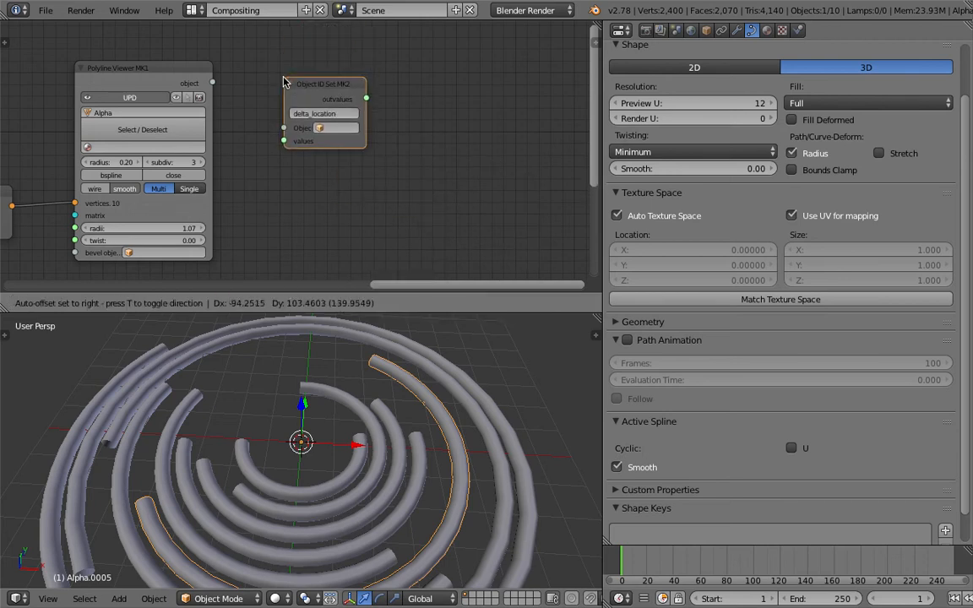
left_click(283, 88)
left_click_drag(212, 83, 284, 128)
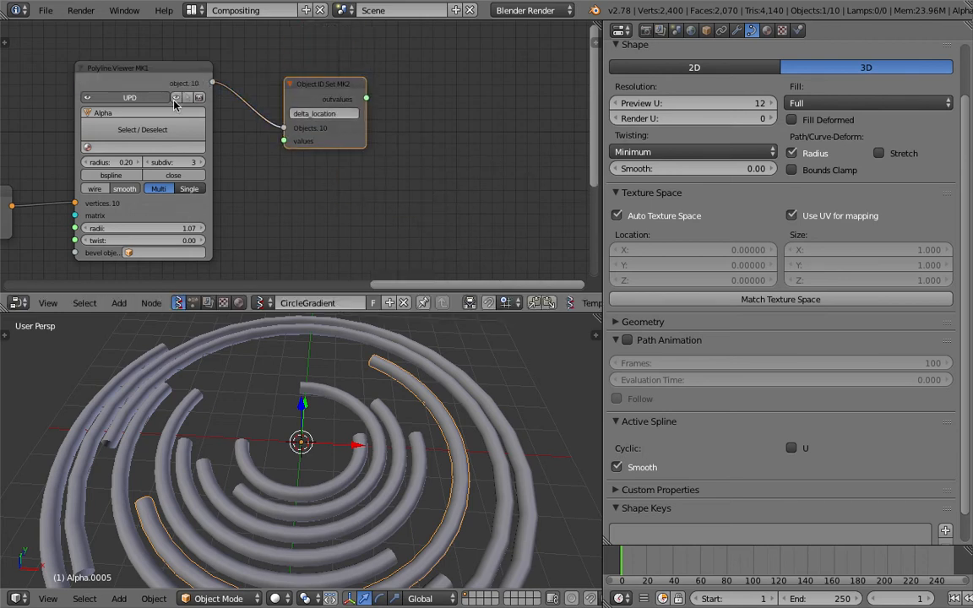
Step: Save the file and widen the Object ID Set MK2 node
scroll(184, 96, "up", 2)
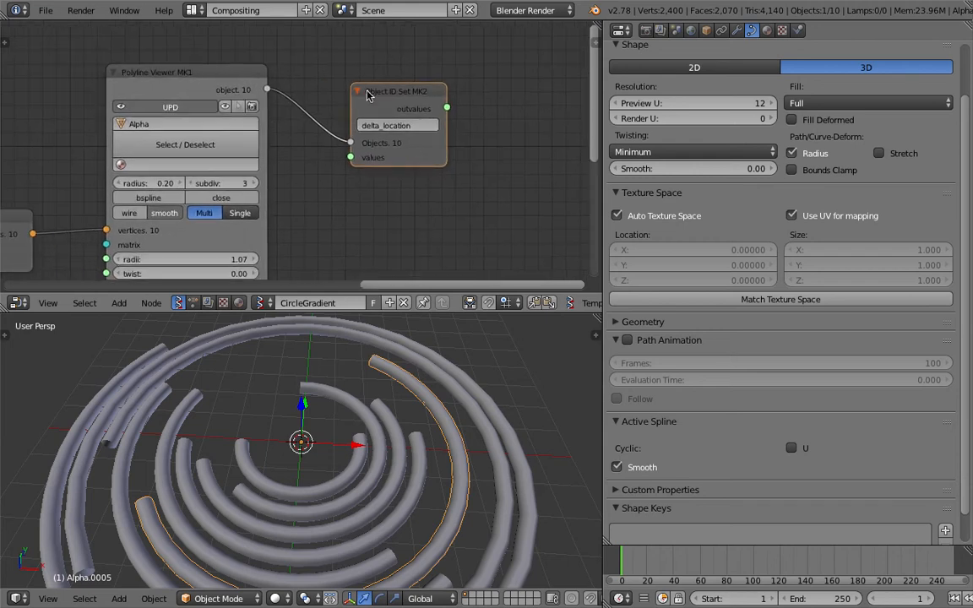
key("ctrl+s")
left_click(223, 93)
middle_click_drag(432, 112, 355, 109)
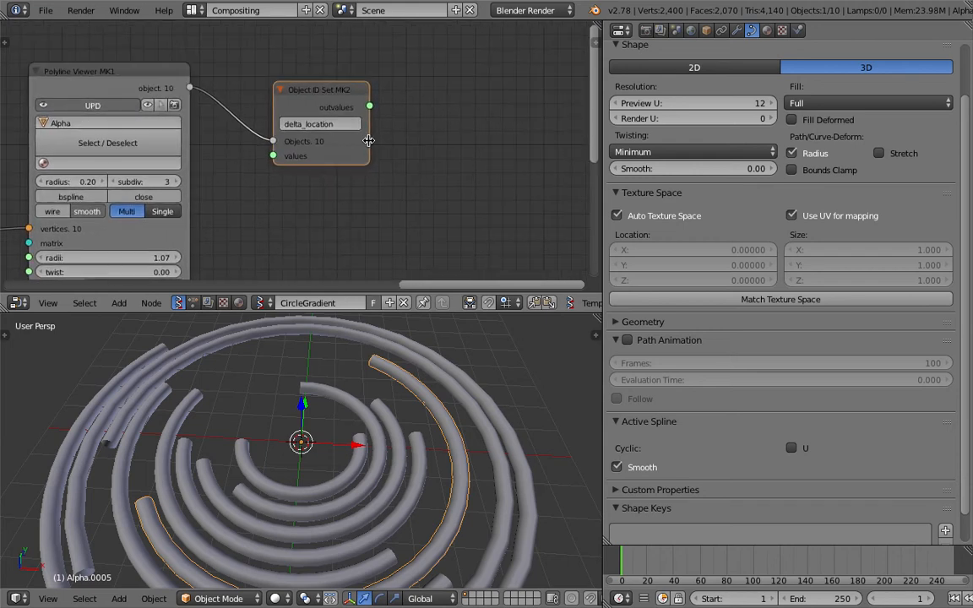
left_click_drag(372, 146, 423, 146)
middle_click_drag(423, 147, 408, 185)
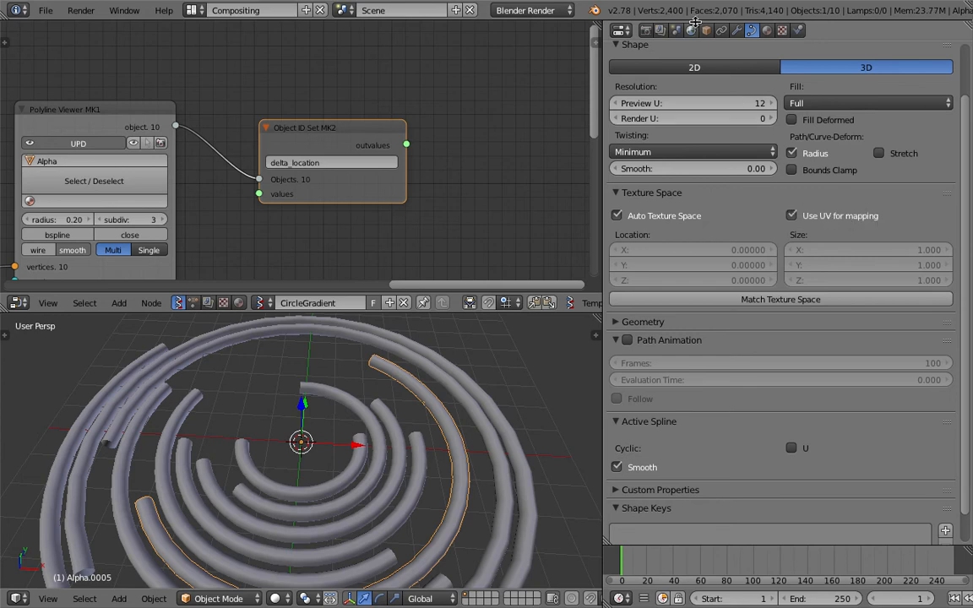
Step: Reveal the info log, re-toggle Use UV for mapping, and copy the logged bpy.context.object.data.use_uv_as_generated = True into the Object ID Set MK2 formula
left_click_drag(697, 23, 744, 159)
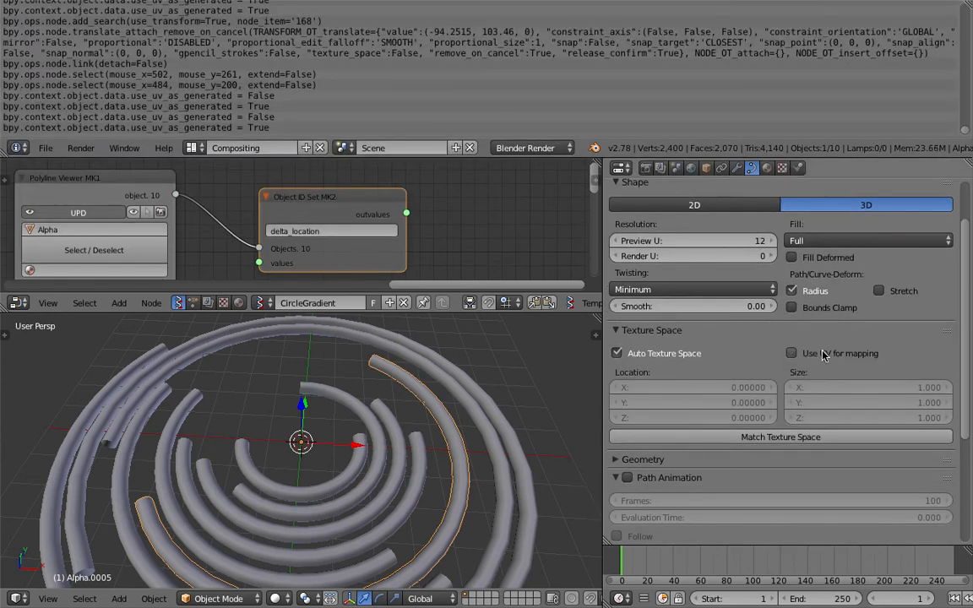
left_click(791, 353)
left_click(792, 353)
left_click(100, 128)
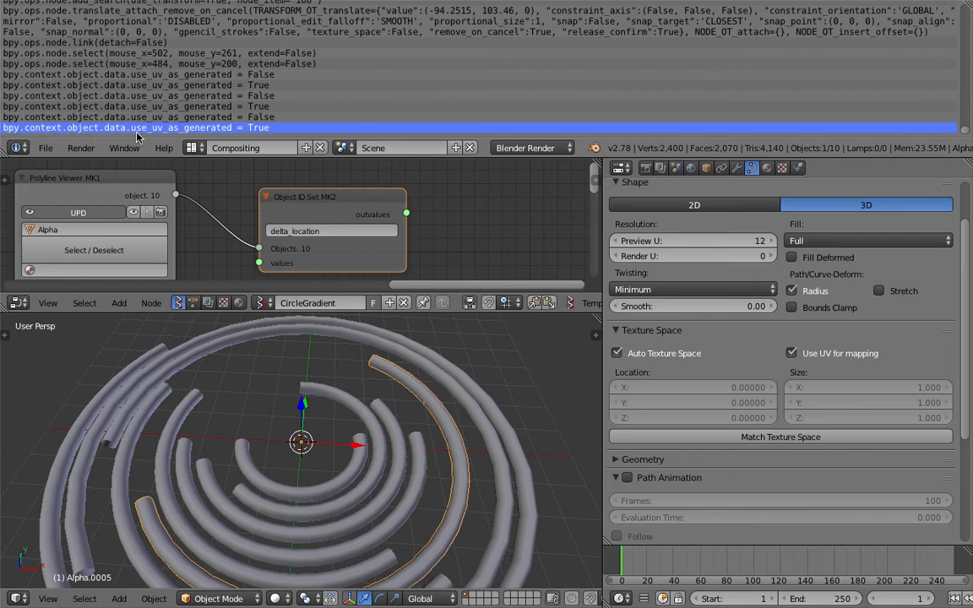
key("ctrl+c")
key("ctrl+v")
key("Return")
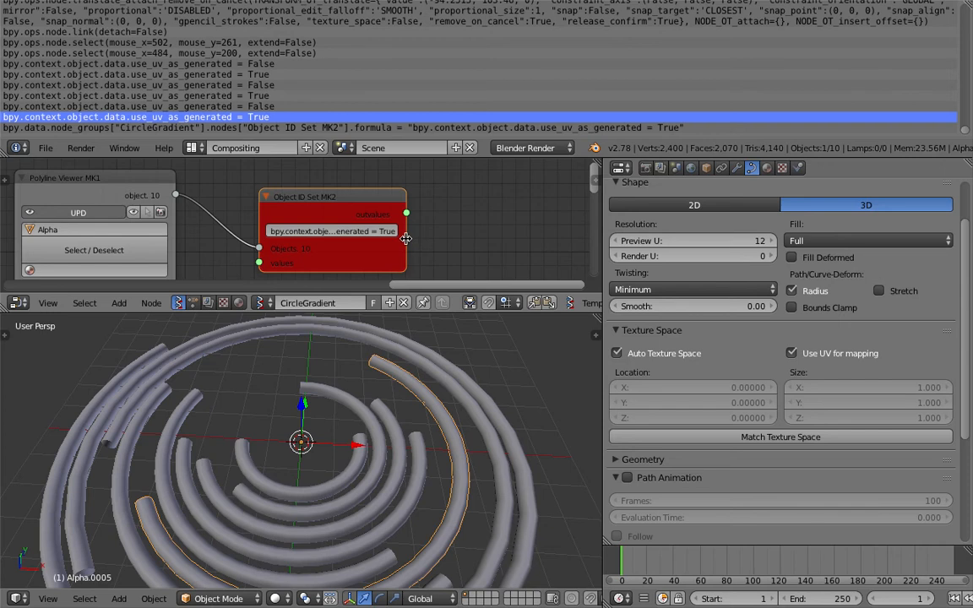
Step: Widen the Object ID Set MK2 node further and shorten its formula to data.use_uv_as_generated = True
left_click_drag(406, 239, 499, 240)
scroll(358, 217, "up", 2)
left_click(358, 211)
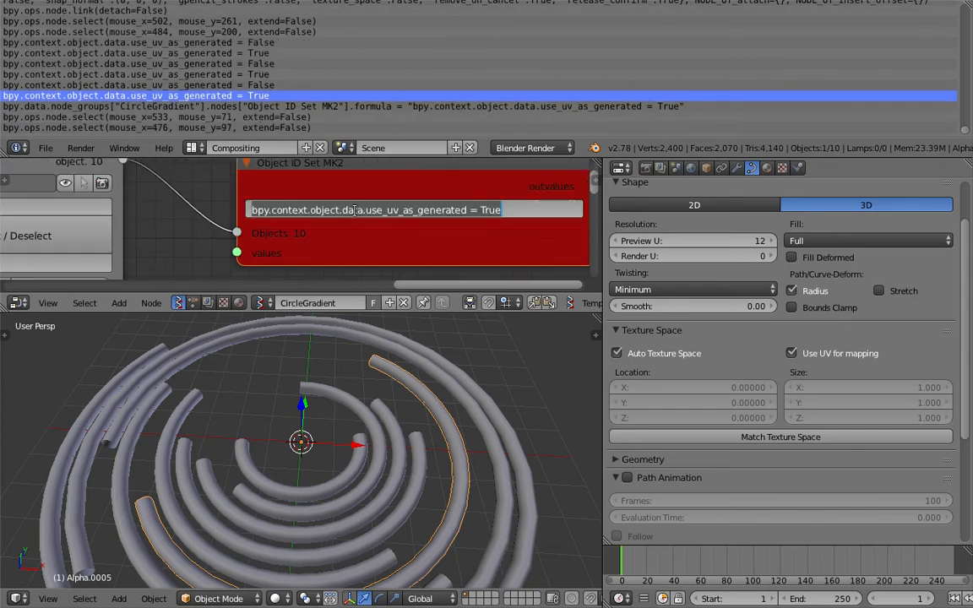
key("Return")
scroll(287, 215, "up", 1)
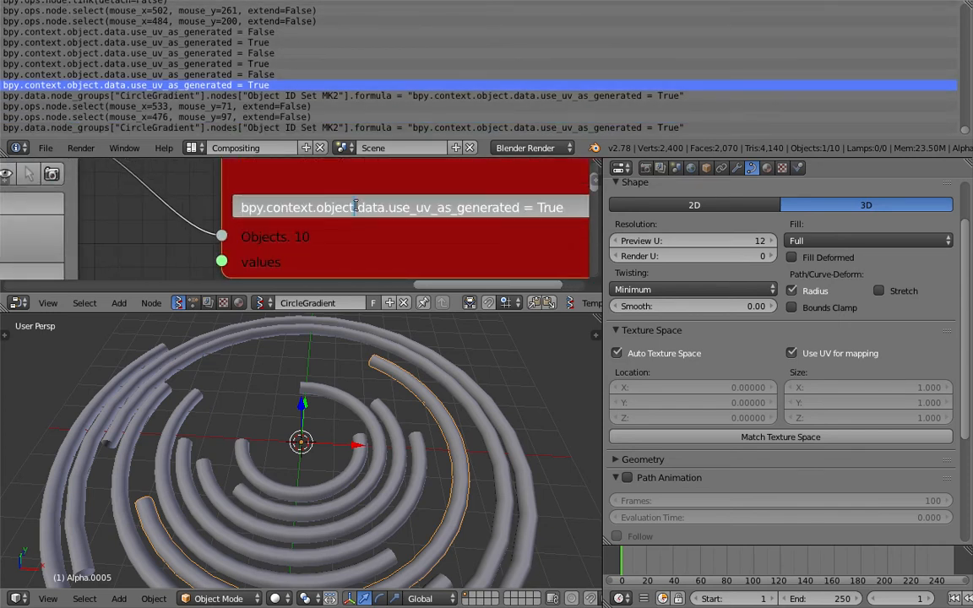
left_click_drag(360, 207, 235, 201)
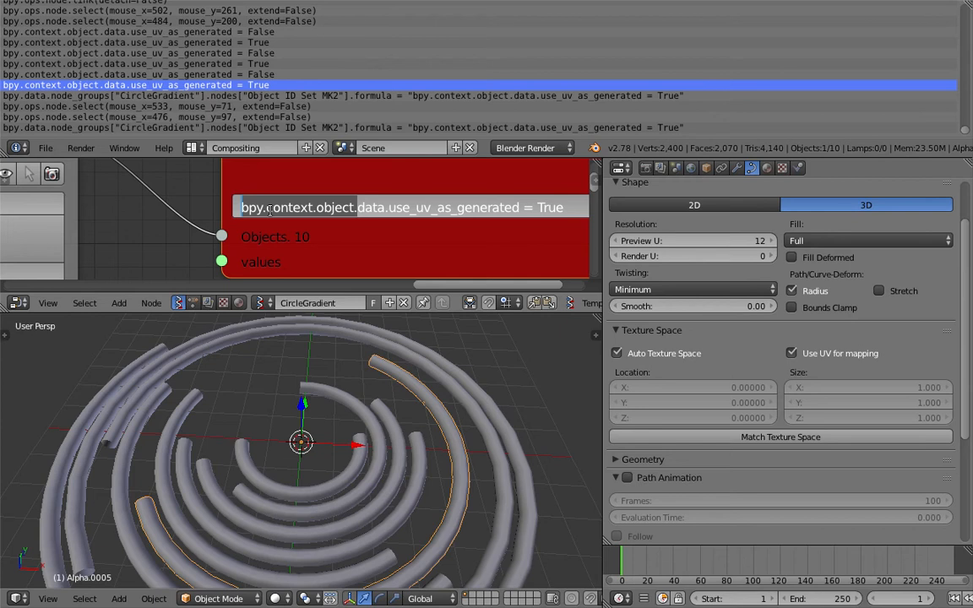
key("BackSpace")
key("Return")
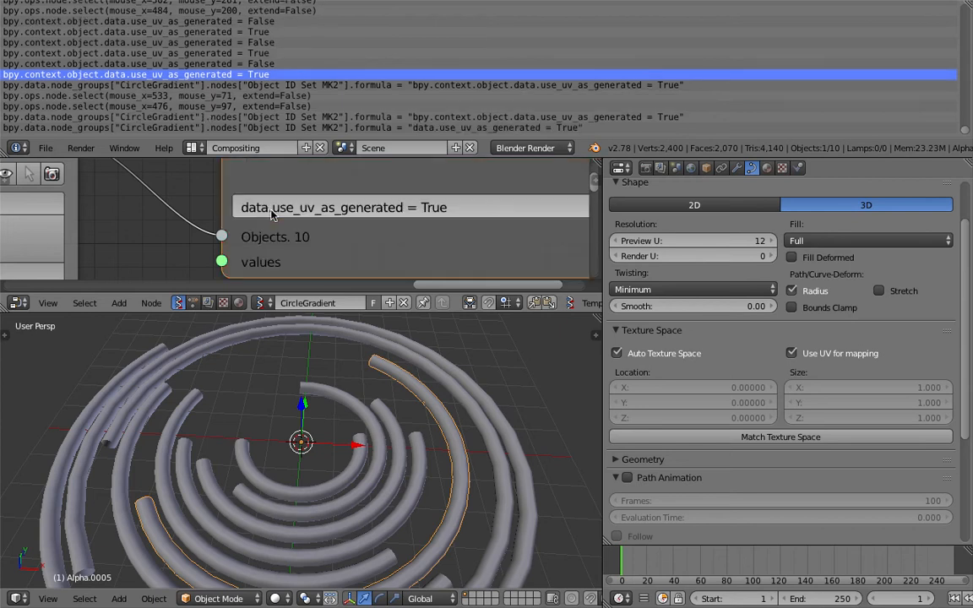
Step: Select several arcs one after another and check the Use UV for mapping setting of each
scroll(346, 219, "down", 1)
right_click(415, 359)
right_click(448, 371)
right_click(448, 393)
right_click(425, 406)
right_click(402, 435)
right_click(414, 444)
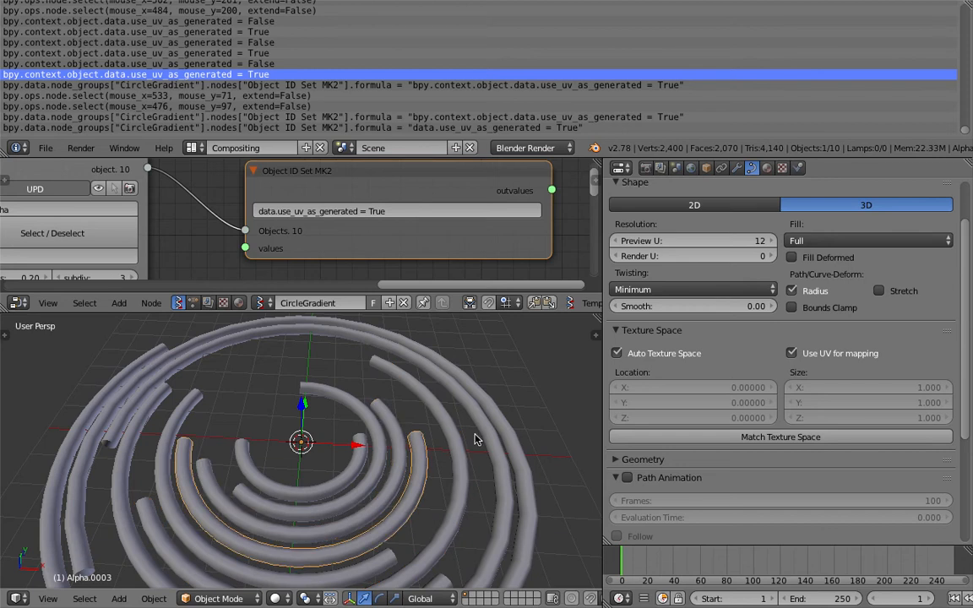
right_click(394, 440)
right_click(373, 444)
Step: Collapse the info log and move the Object ID Set MK2 node closer to the Polyline Viewer
scroll(419, 230, "down", 8)
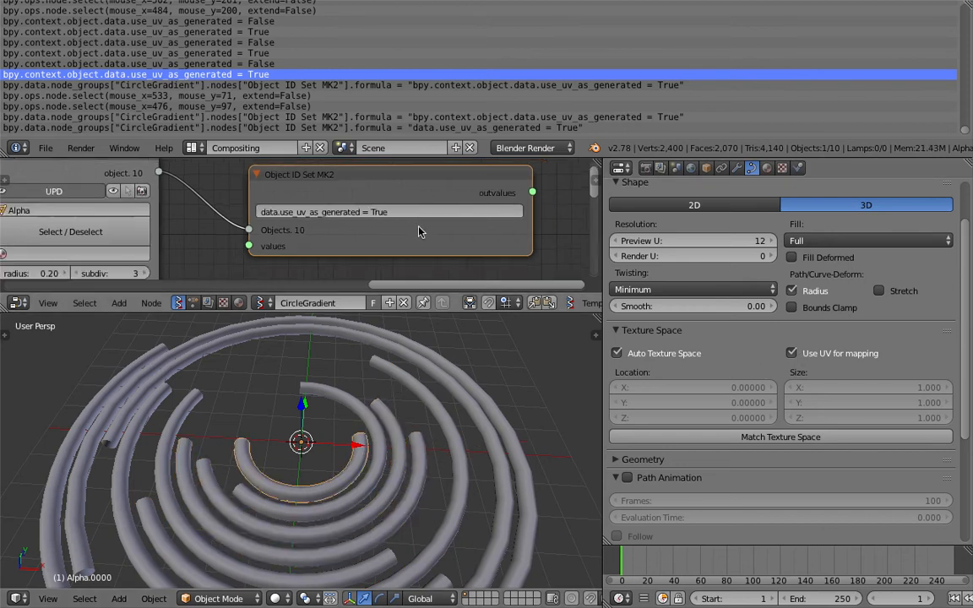
middle_click_drag(414, 203, 445, 202)
left_click_drag(455, 215, 401, 211)
middle_click_drag(413, 202, 528, 176)
scroll(422, 211, "down", 2)
scroll(361, 261, "up", 6)
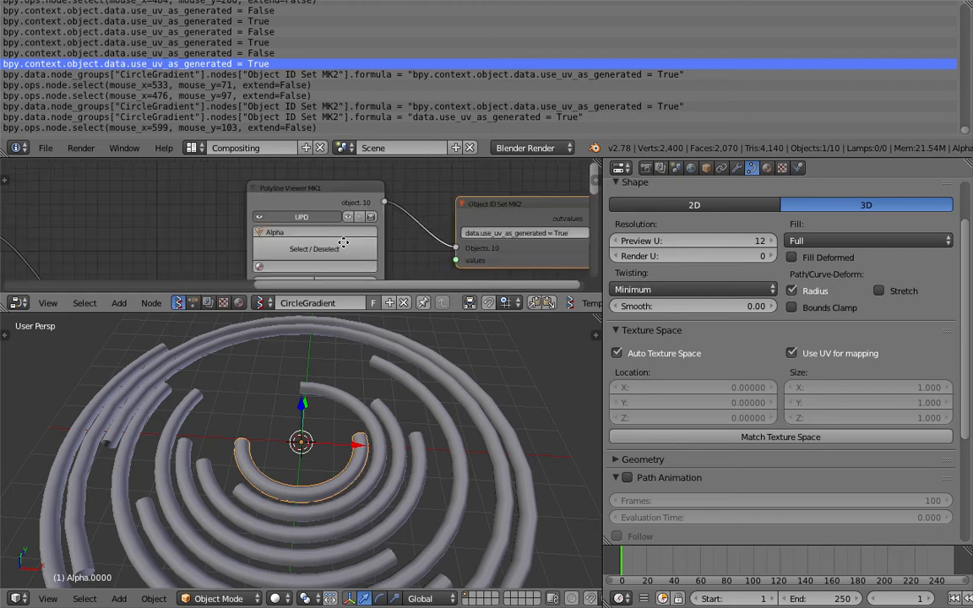
left_click_drag(406, 158, 253, 21)
scroll(283, 127, "down", 4)
middle_click_drag(284, 147, 285, 95)
left_click_drag(463, 93, 396, 83)
Step: Reposition the Matrix Apply node, narrow the properties editor to widen the node editor and 3D view, and save the file
middle_click_drag(182, 264, 363, 169)
scroll(363, 169, "down", 6)
middle_click_drag(301, 150, 310, 151)
left_click_drag(270, 149, 282, 125)
middle_click_drag(291, 125, 307, 126)
left_click_drag(603, 116, 777, 120)
scroll(481, 164, "down", 5)
middle_click_drag(423, 217, 434, 182)
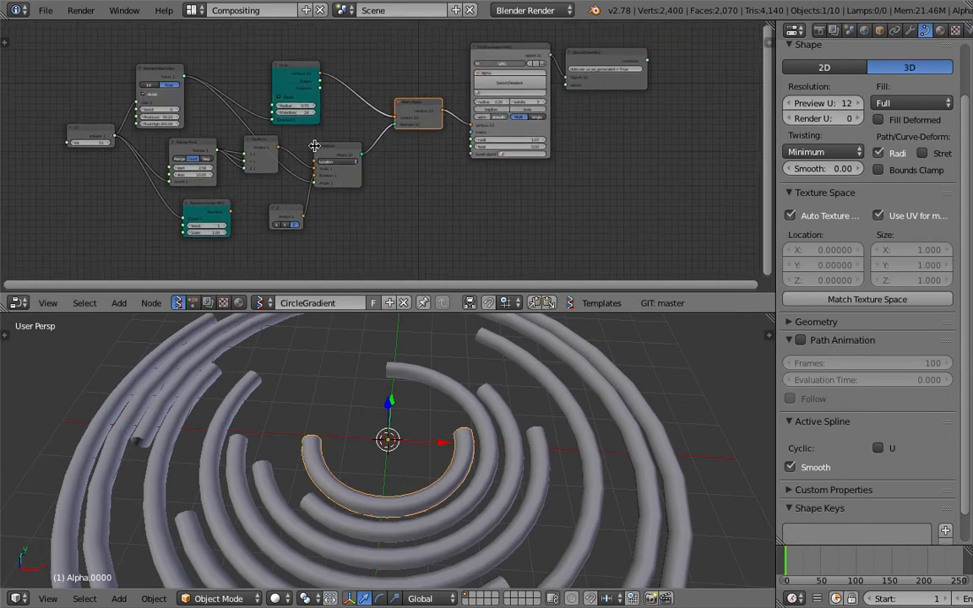
key("ctrl+s")
left_click(441, 167)
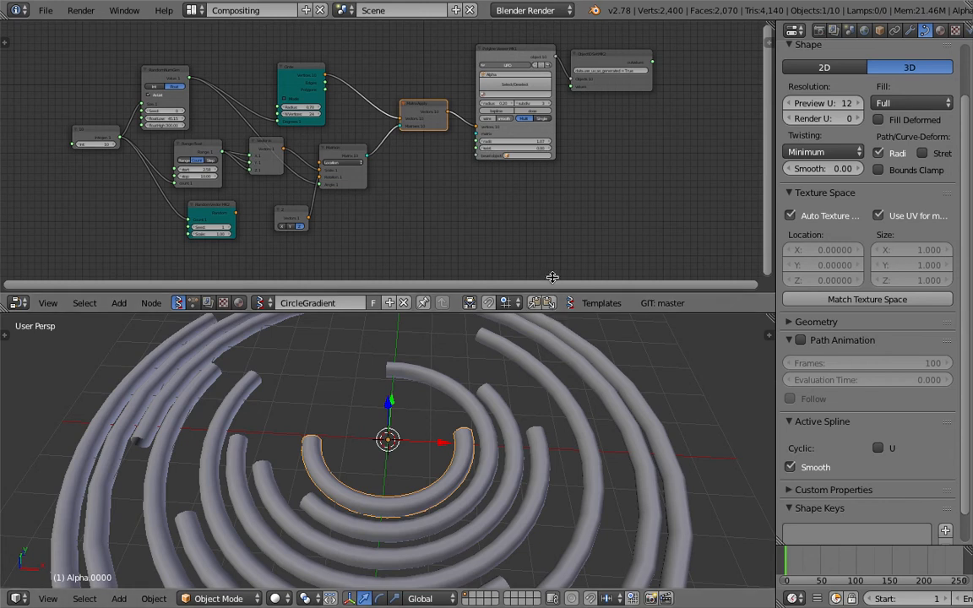
Step: Enlarge the 3D view and switch the render engine to Cycles Render
left_click_drag(499, 292, 500, 156)
scroll(564, 417, "down", 6)
middle_click_drag(473, 414, 419, 406)
left_click(473, 442)
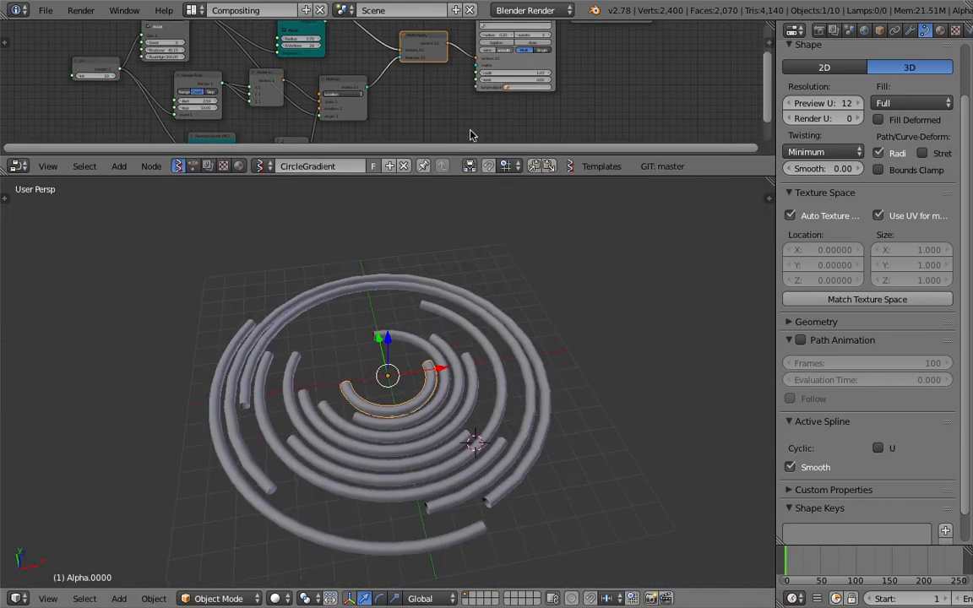
left_click(524, 10)
left_click(524, 63)
Step: Select the large outer arc Alpha.0008, make the node editor taller, and save the file
middle_click_drag(578, 300, 513, 209)
right_click(533, 318)
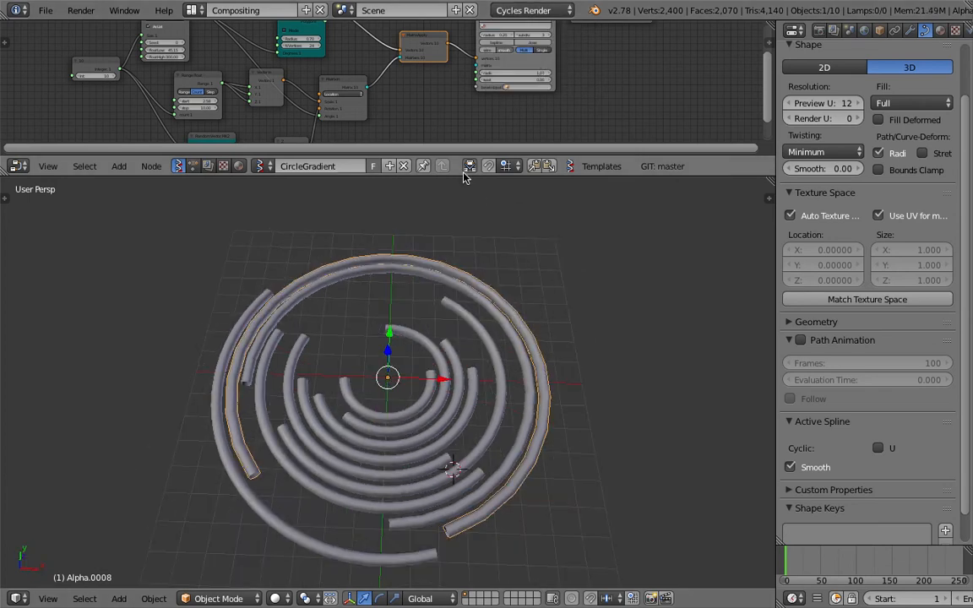
left_click_drag(465, 176, 461, 246)
middle_click_drag(455, 267, 478, 280)
key("ctrl+s")
left_click(478, 281)
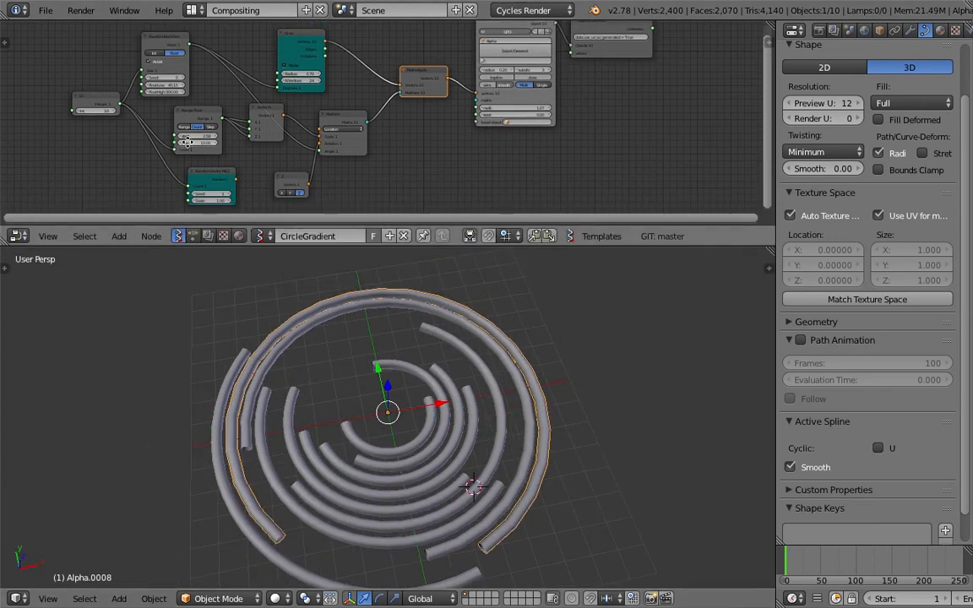
Step: Save the file again and switch the node editor to material shader nodes
key("ctrl+s")
left_click(187, 142)
left_click(238, 236)
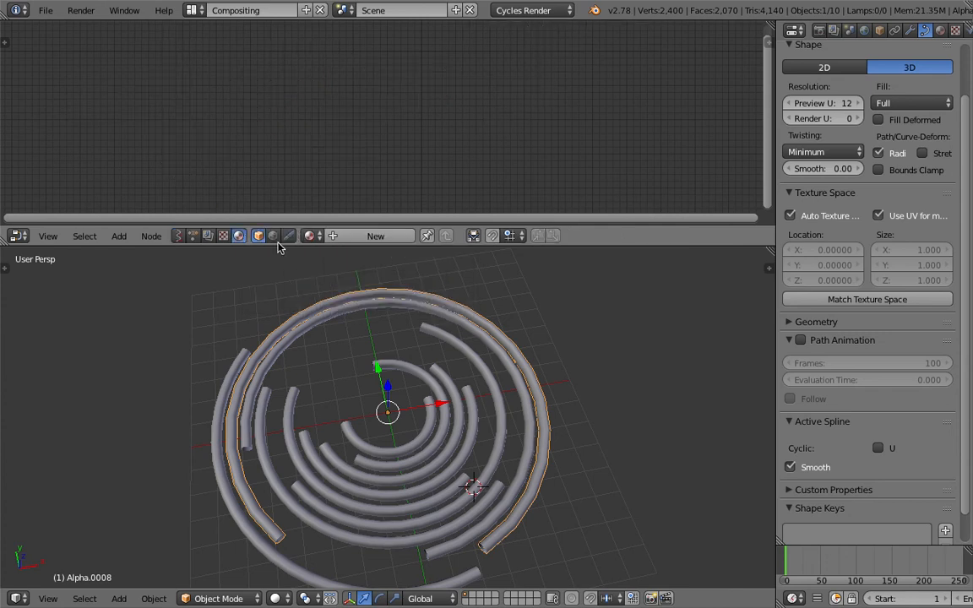
Step: Append the material named Material from transparency_006.blend in the Desktop folder
left_click(44, 10)
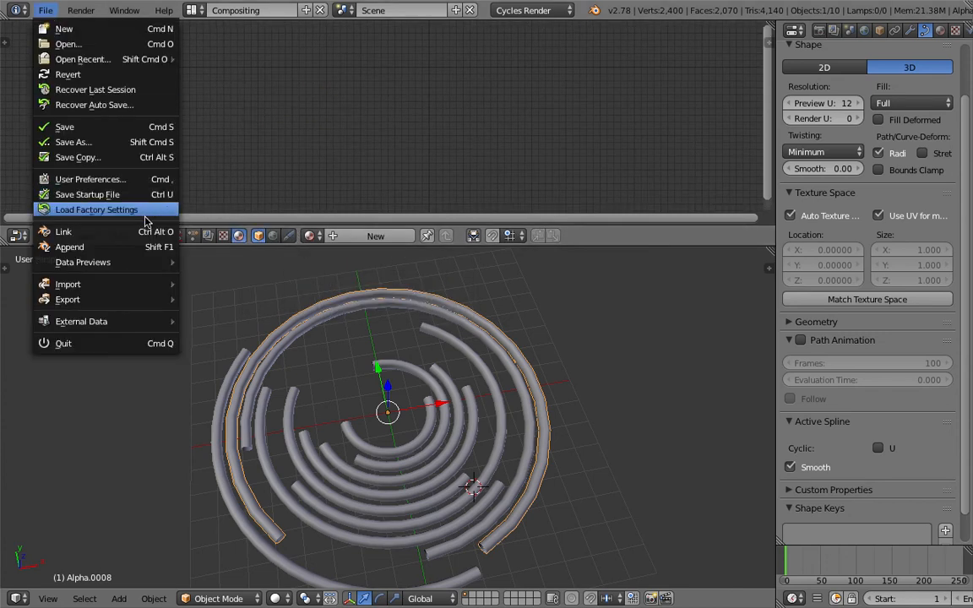
left_click(147, 247)
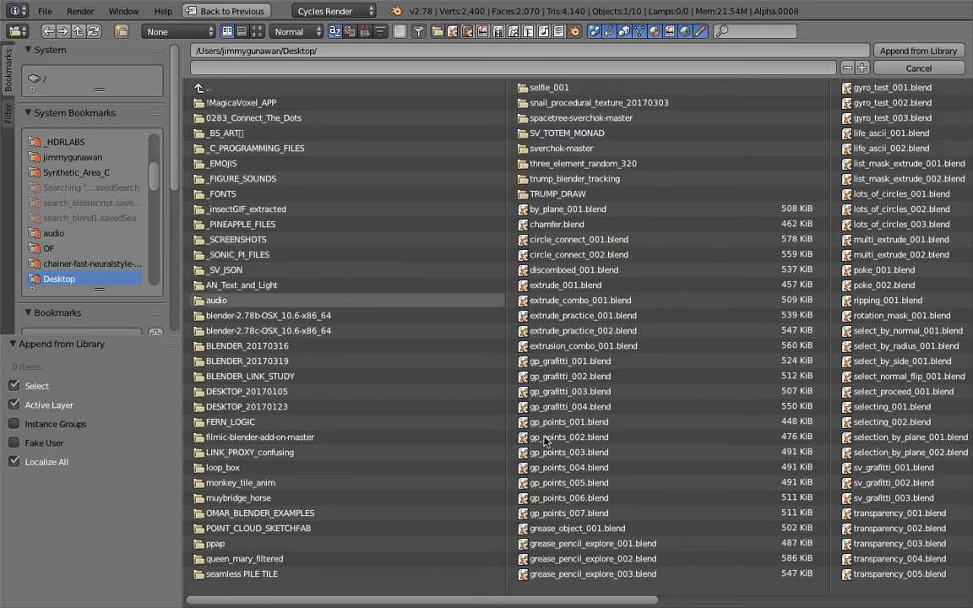
left_click_drag(654, 601, 795, 601)
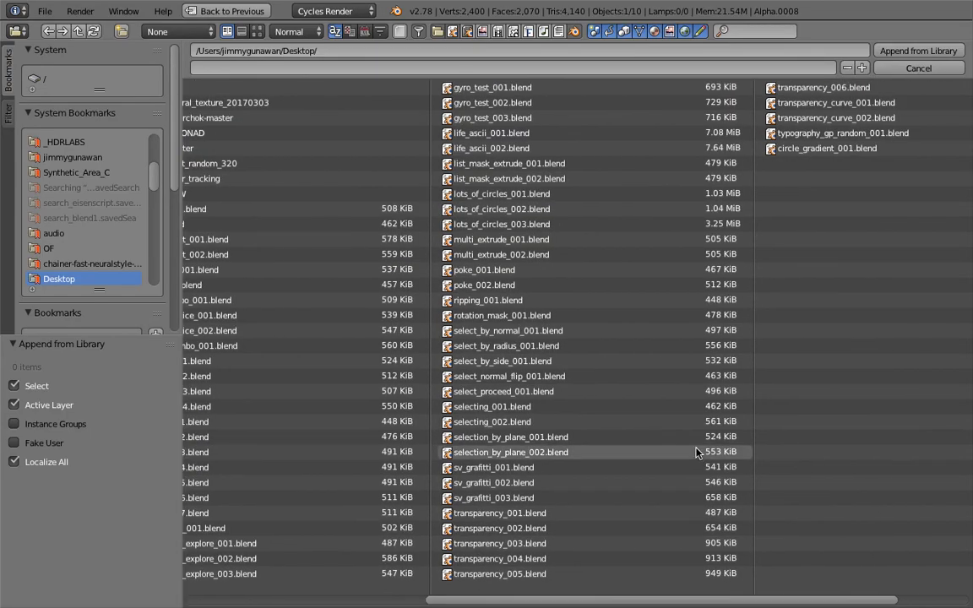
double_click(817, 90)
double_click(293, 195)
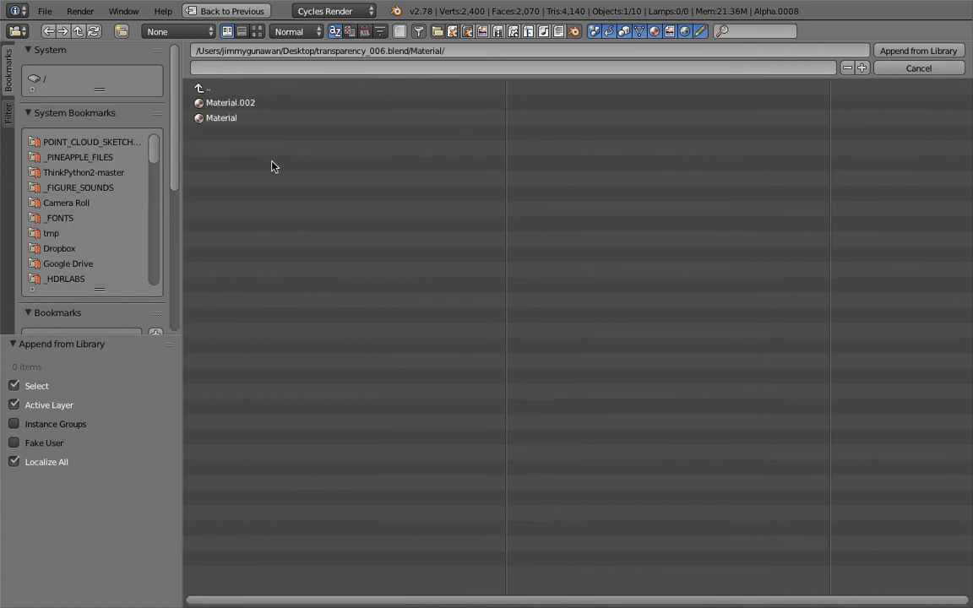
left_click(218, 121)
double_click(225, 121)
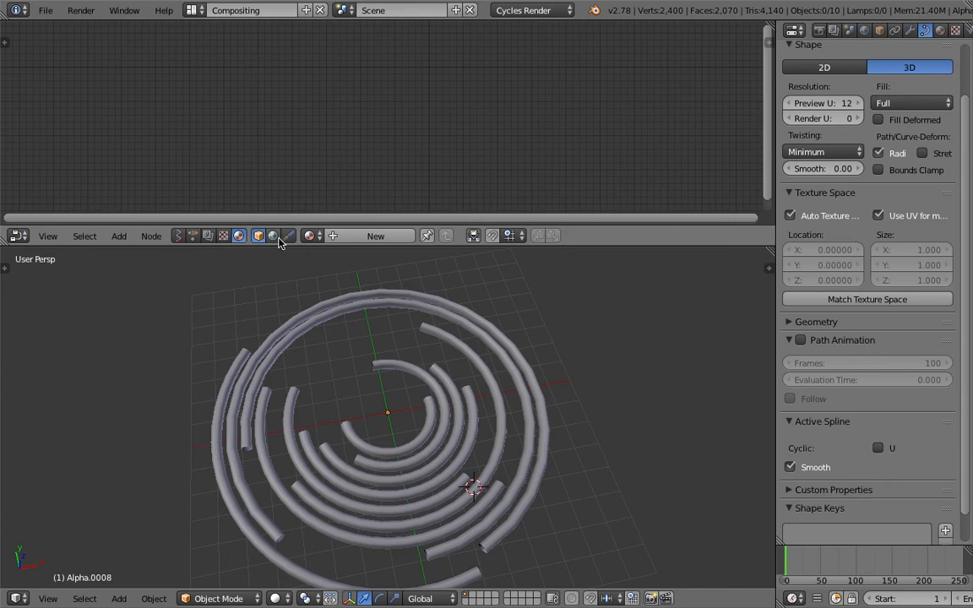
Step: Assign the appended Material.001 to the arc Alpha.0008
left_click(310, 236)
left_click(334, 273)
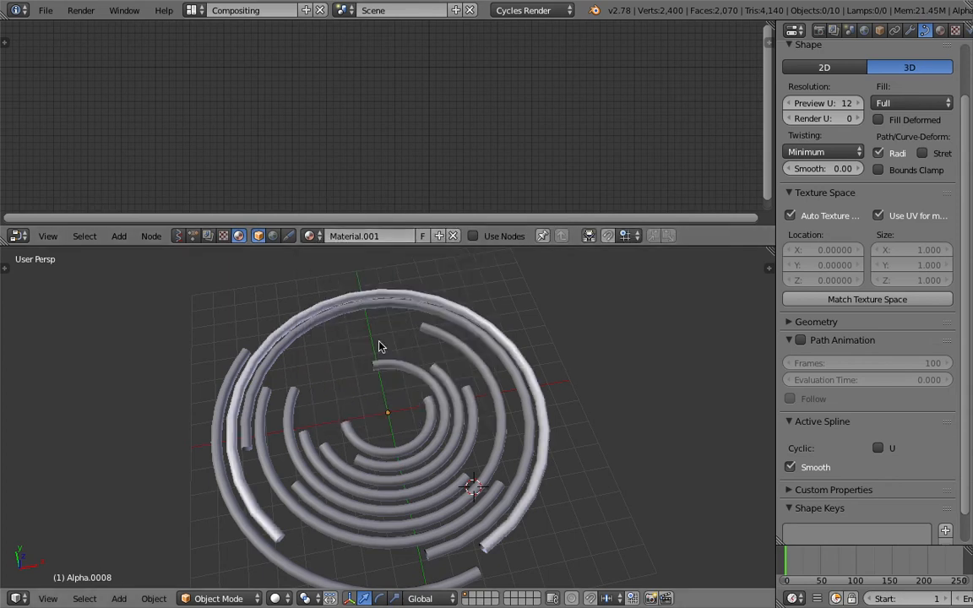
middle_click_drag(381, 344, 360, 340)
Step: Show the CircleGradient Sverchok tree, make the node editor taller, and set the Polyline Viewer material to Material.001
left_click(181, 236)
left_click(261, 236)
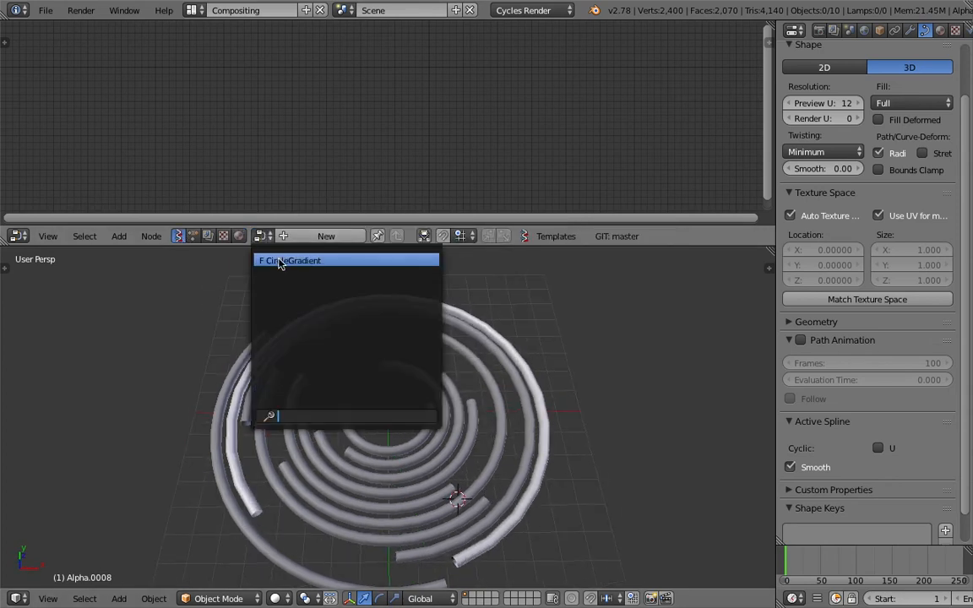
left_click(276, 258)
scroll(373, 169, "up", 5)
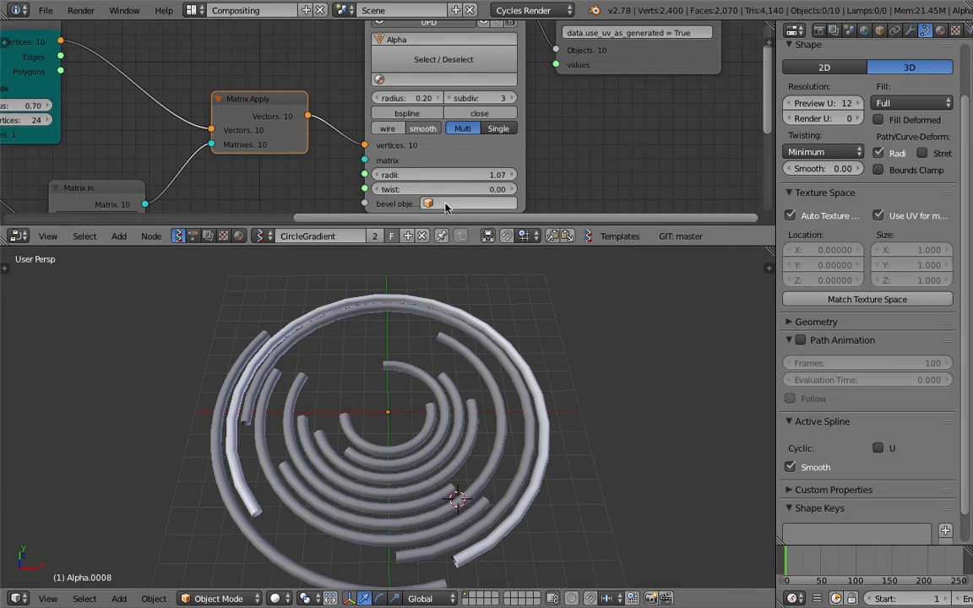
left_click_drag(444, 245, 432, 324)
left_click(418, 119)
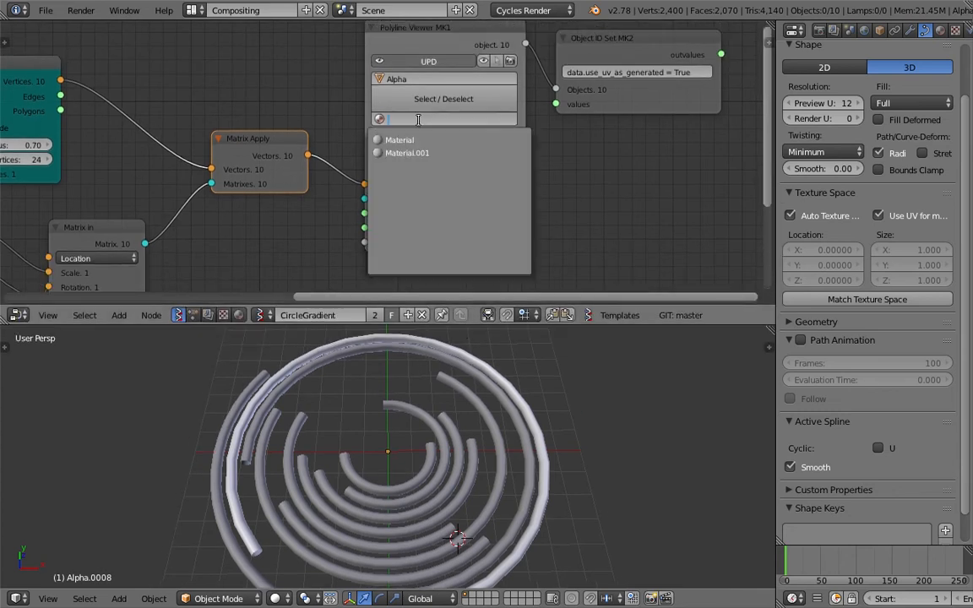
left_click(427, 152)
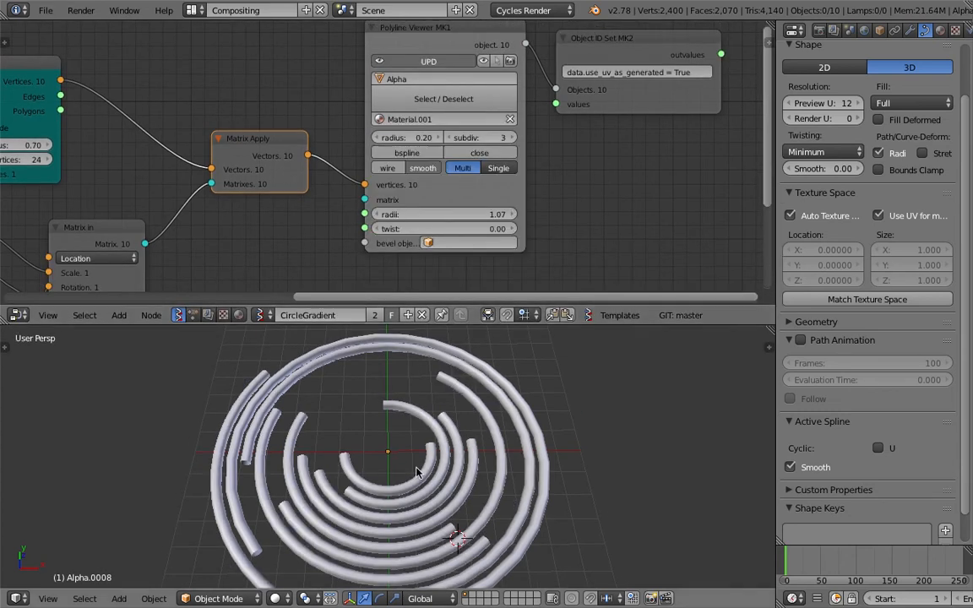
Step: Preview the arcs in rendered shading and examine the material settings on several of them
middle_click_drag(363, 460, 396, 458)
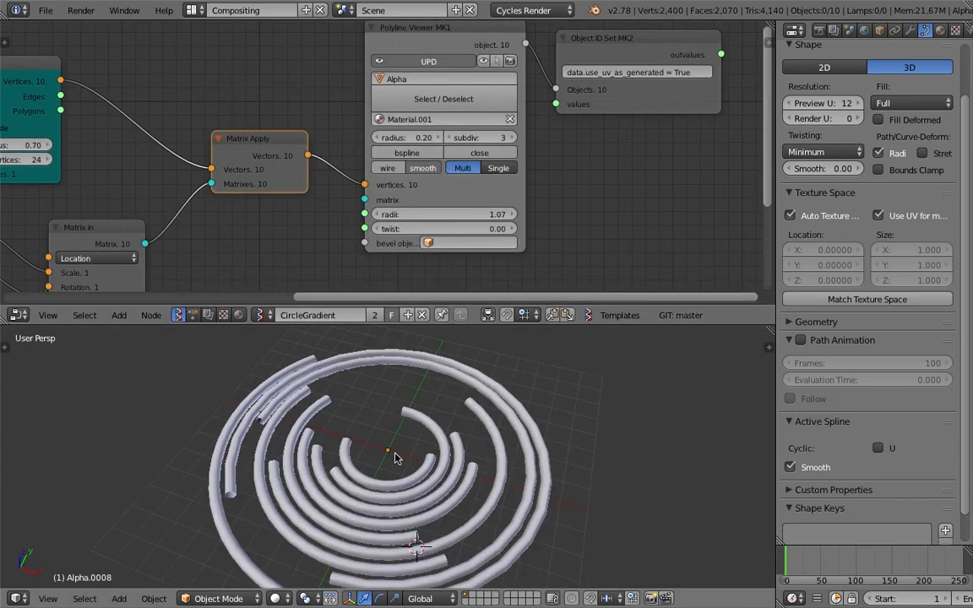
left_click(287, 603)
left_click(299, 495)
middle_click_drag(312, 489, 303, 494)
right_click(507, 373)
left_click(941, 31)
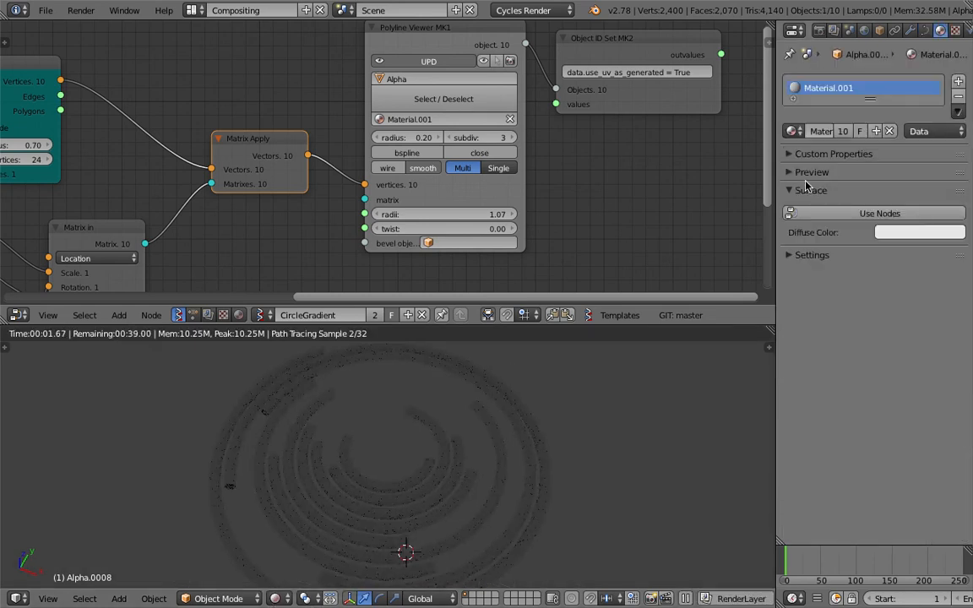
right_click(413, 409)
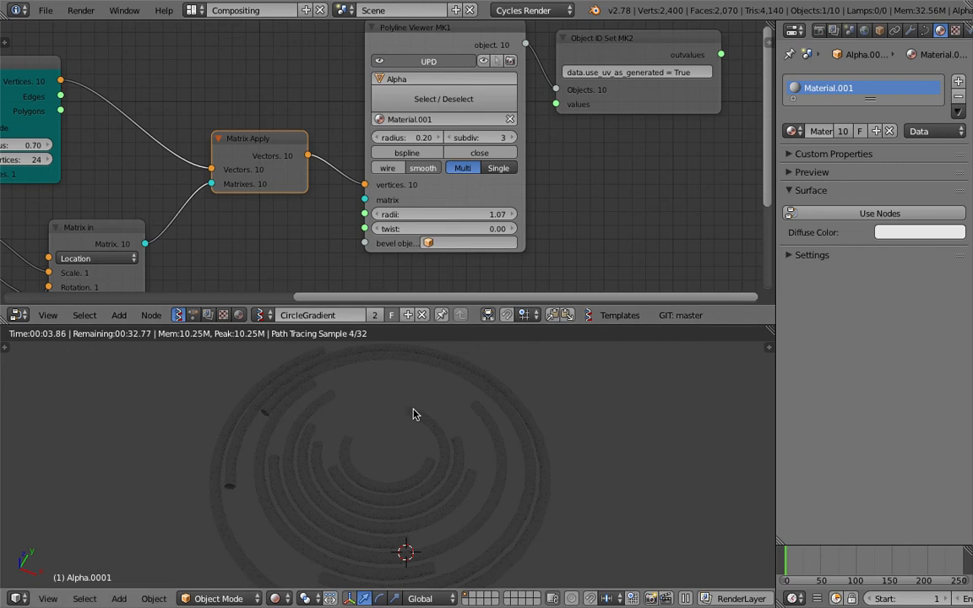
right_click(484, 389)
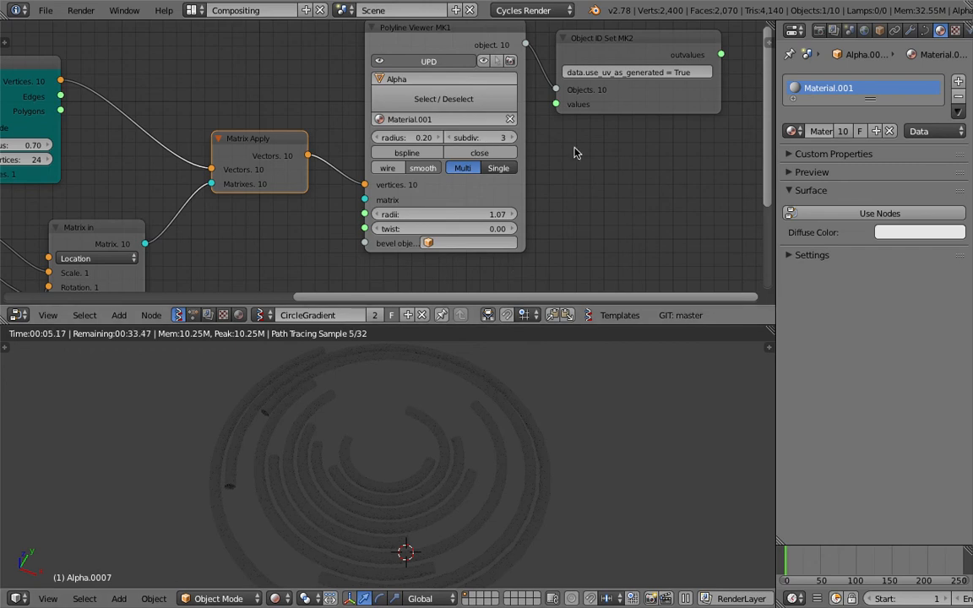
Step: Try the material named Material on the Polyline Viewer and return the viewport to solid shading
left_click(380, 119)
left_click(388, 136)
left_click(377, 558)
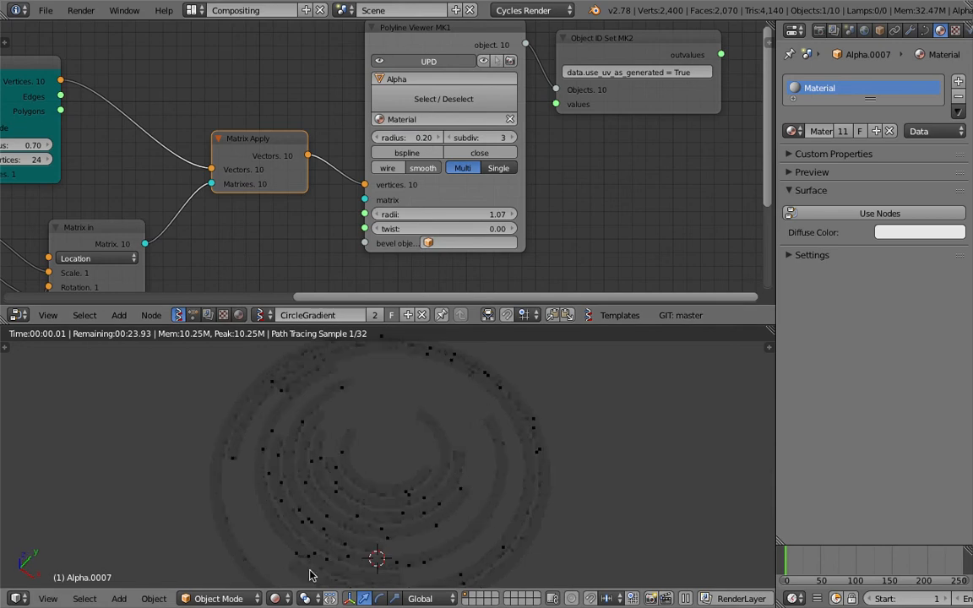
left_click(282, 600)
left_click(347, 545)
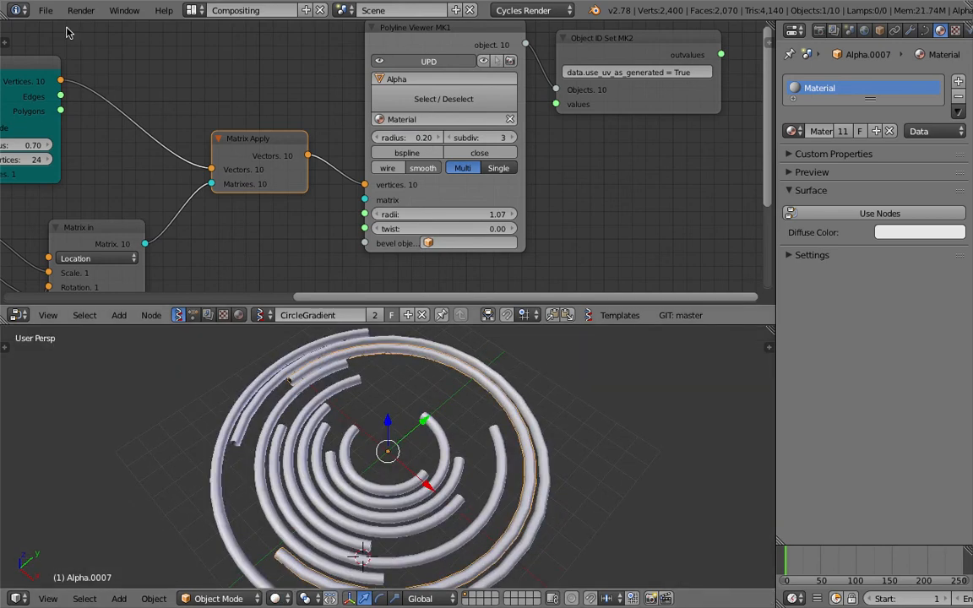
Step: Append both Material.002 and Material from transparency_006.blend
left_click(46, 10)
left_click(110, 247)
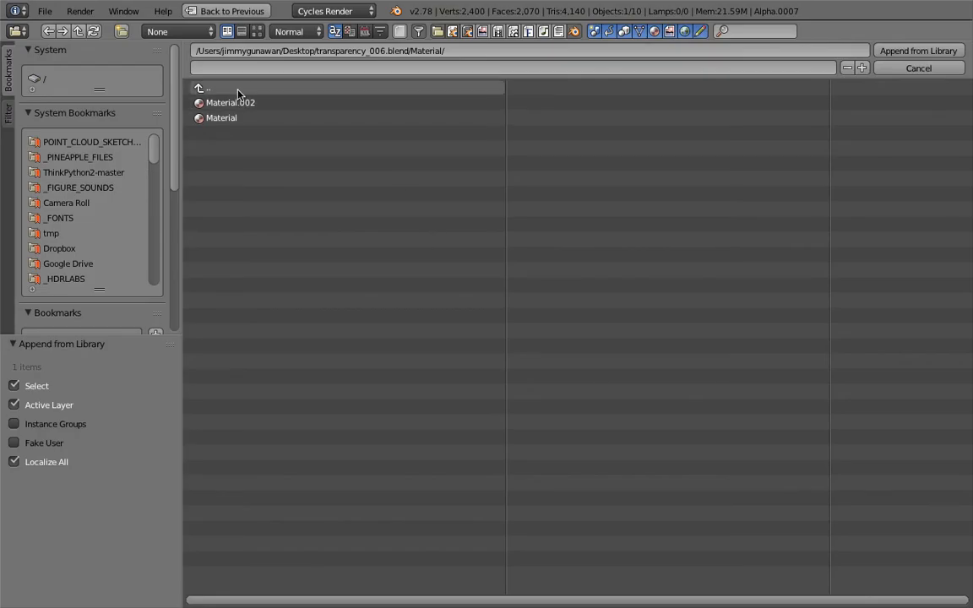
key("a")
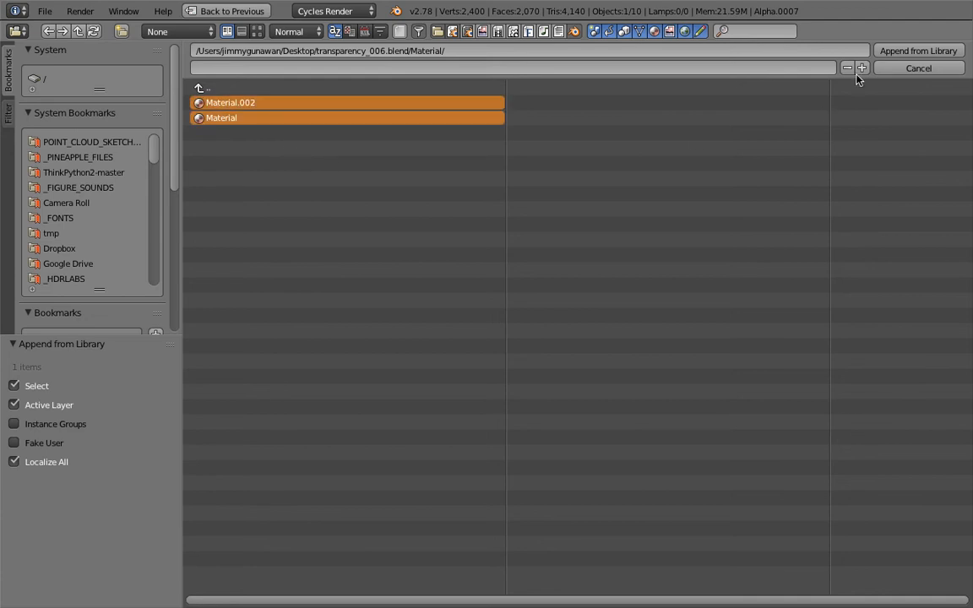
left_click(912, 51)
Step: Enable nodes for Material, assign Material.003 to the arc Alpha.0007, and save the file
right_click(478, 388)
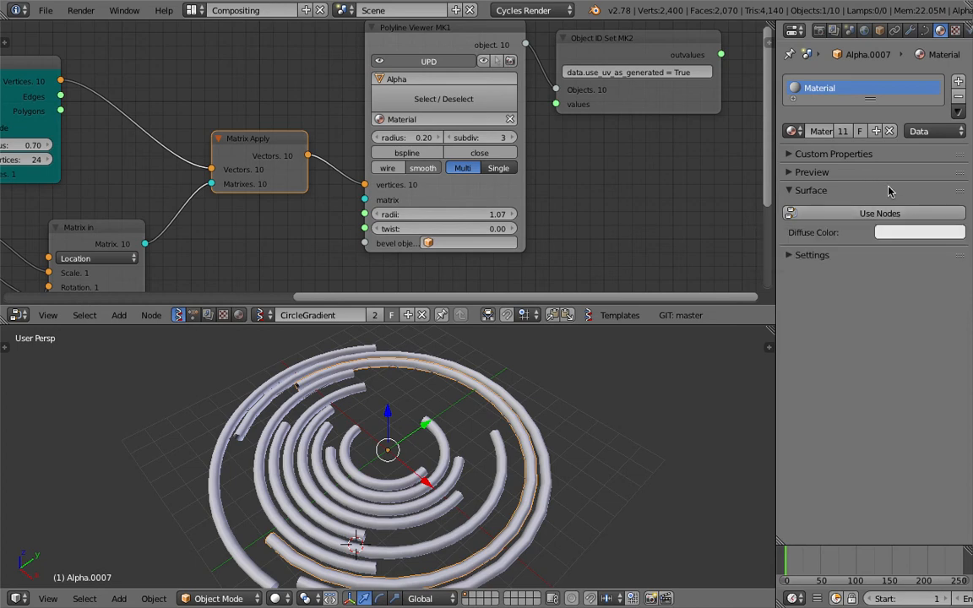
left_click(891, 213)
left_click(793, 131)
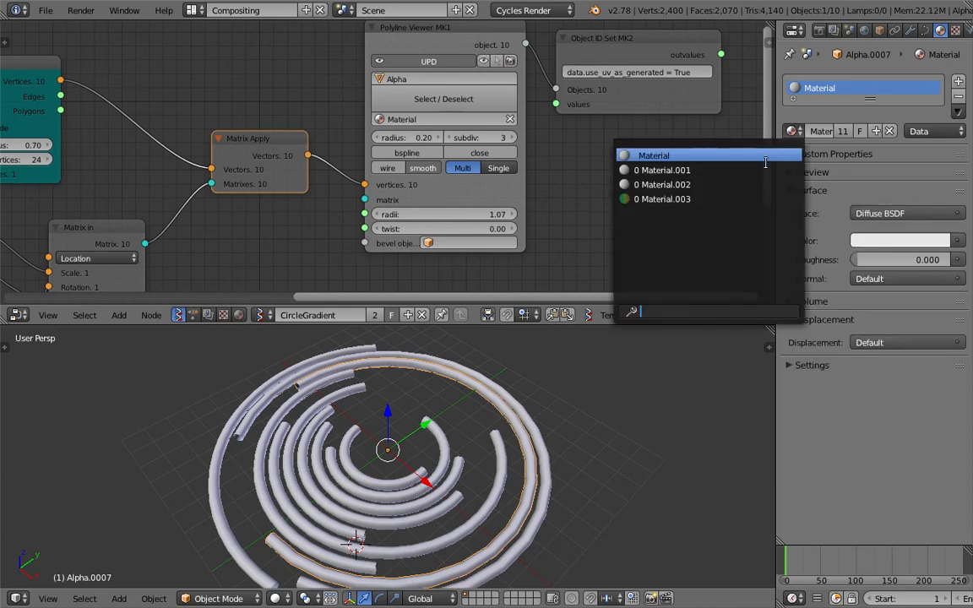
left_click(744, 198)
key("ctrl+s")
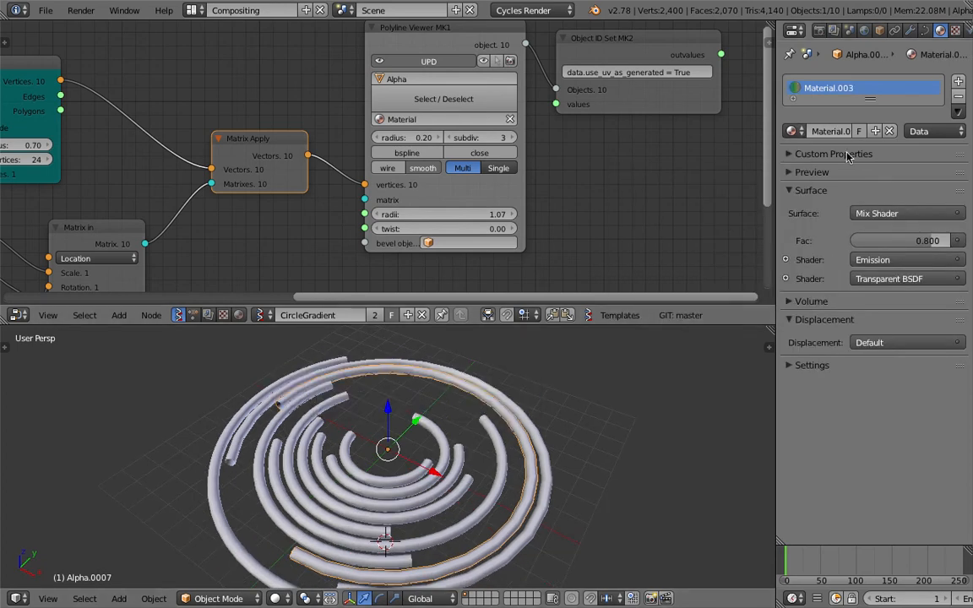
Step: Widen the properties editor and rename the arc's material as Gradient
left_click_drag(777, 118, 701, 118)
type("Gradient")
key("Return")
Step: Switch the viewport to rendered shading, save the file, and set the Polyline Viewer material to Gradient
left_click(276, 598)
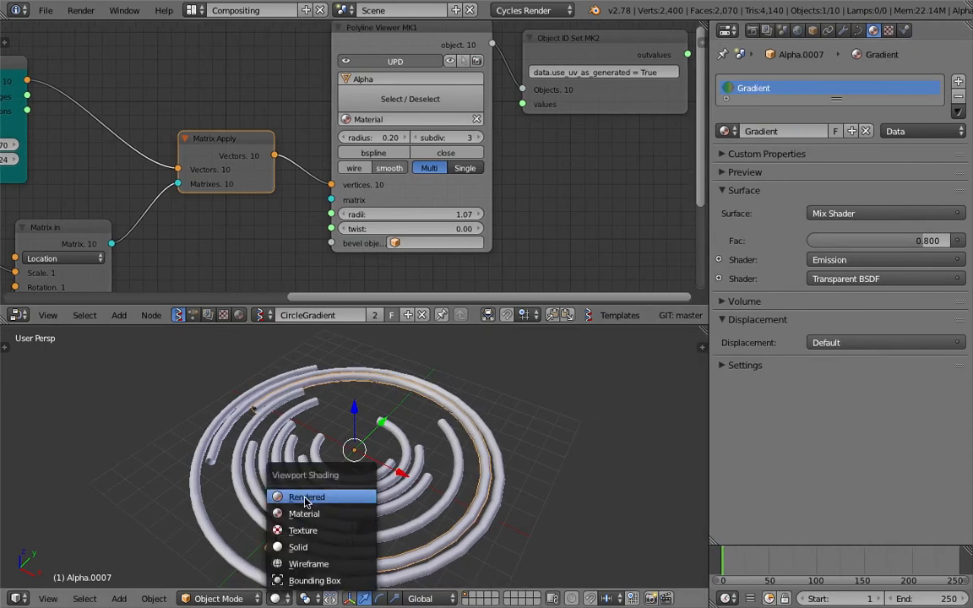
left_click(306, 498)
key("ctrl+s")
left_click(365, 488)
left_click(398, 119)
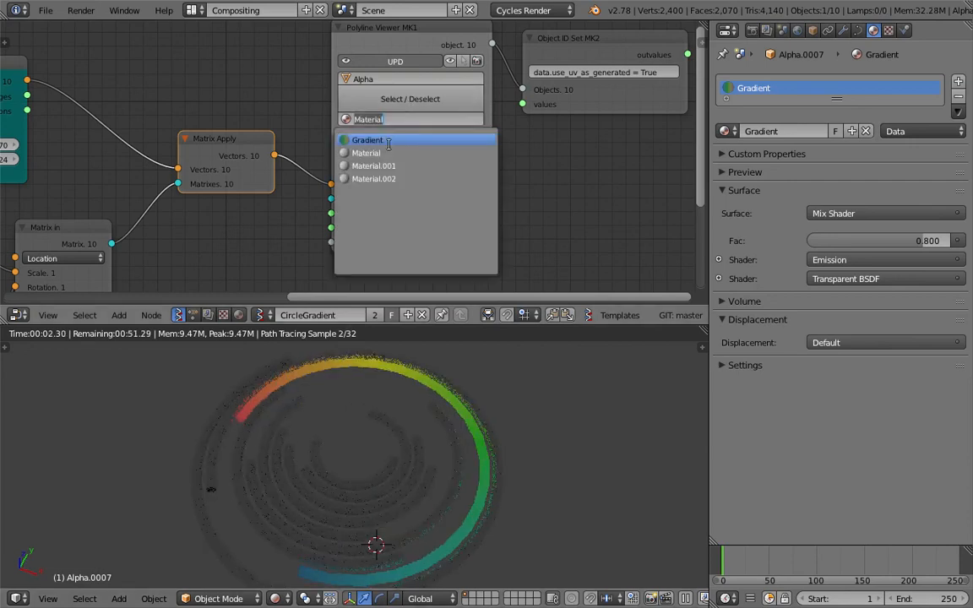
left_click(371, 140)
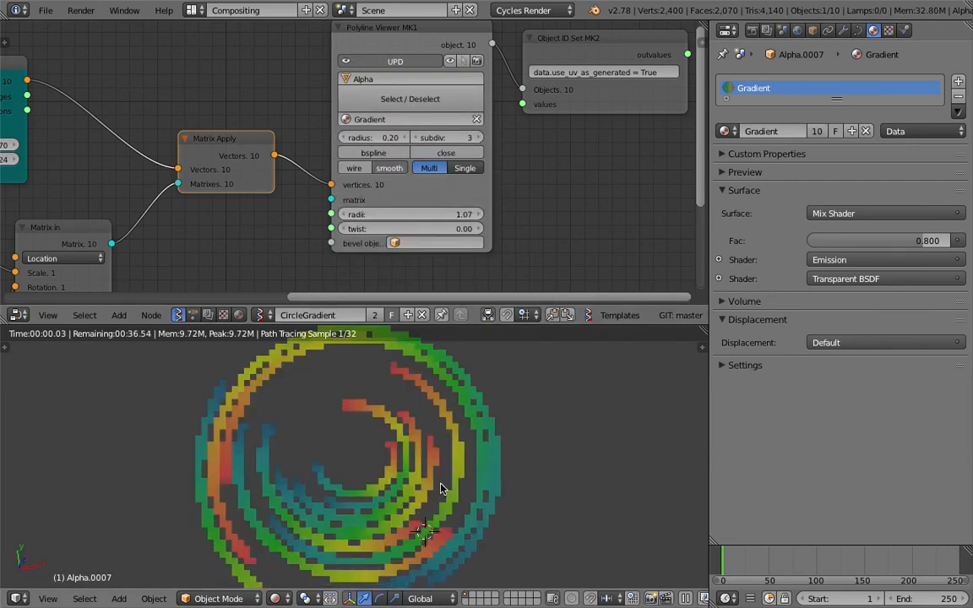
Step: Display the Gradient material's full shader node tree, then return the viewport to solid shading and save the file
left_click(259, 316)
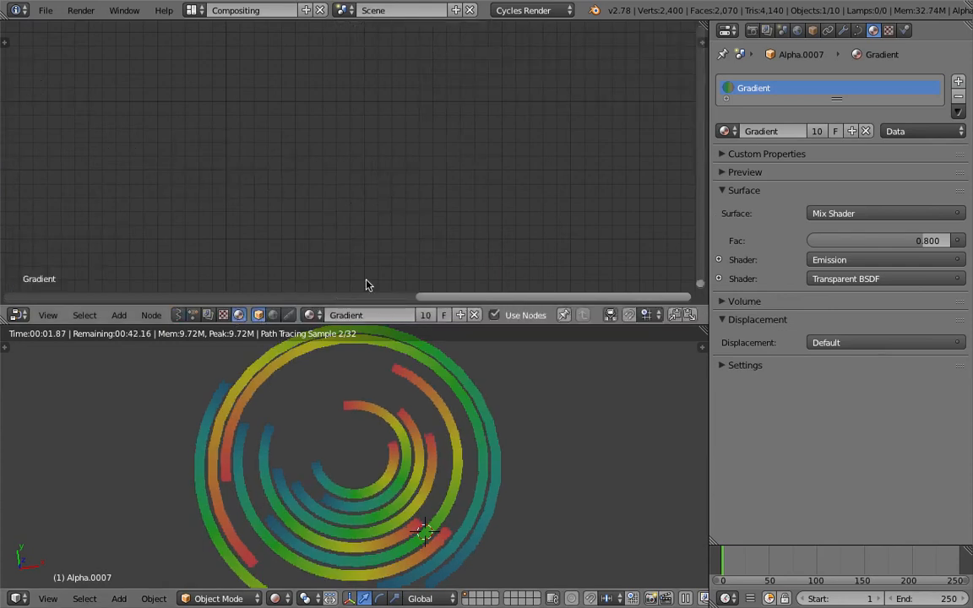
key("Home")
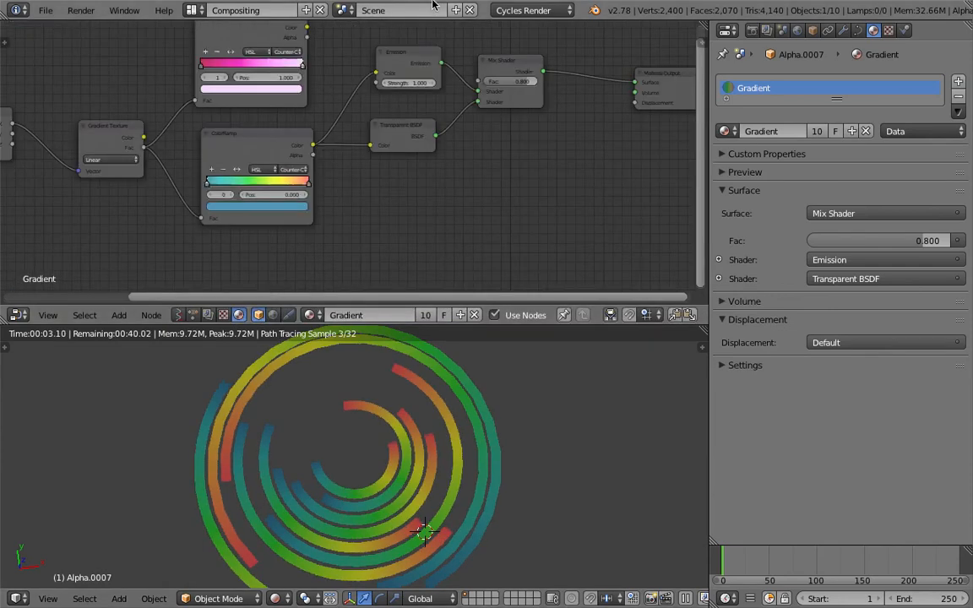
middle_click_drag(355, 177, 341, 200)
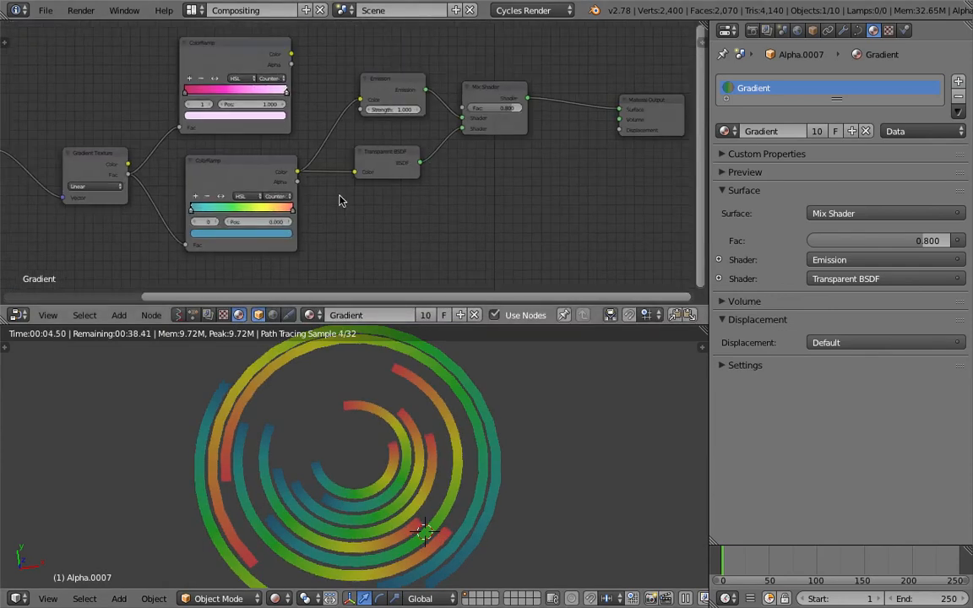
left_click(281, 599)
left_click(279, 507)
key("super+s")
left_click(304, 382)
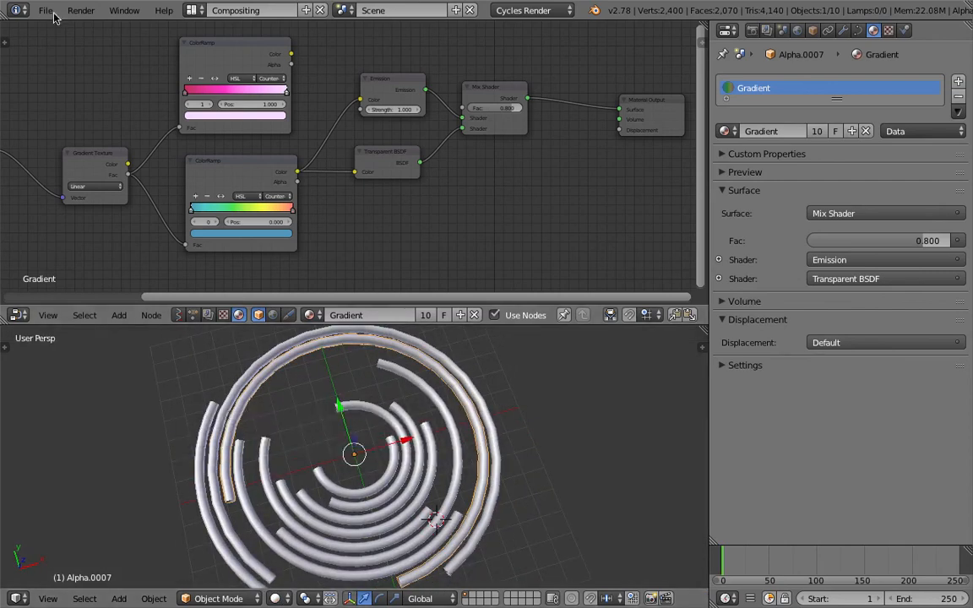
Step: Browse the Desktop folder for a file to append from and enter transparency_curve_002.blend
left_click(46, 10)
mouse_move(76, 61)
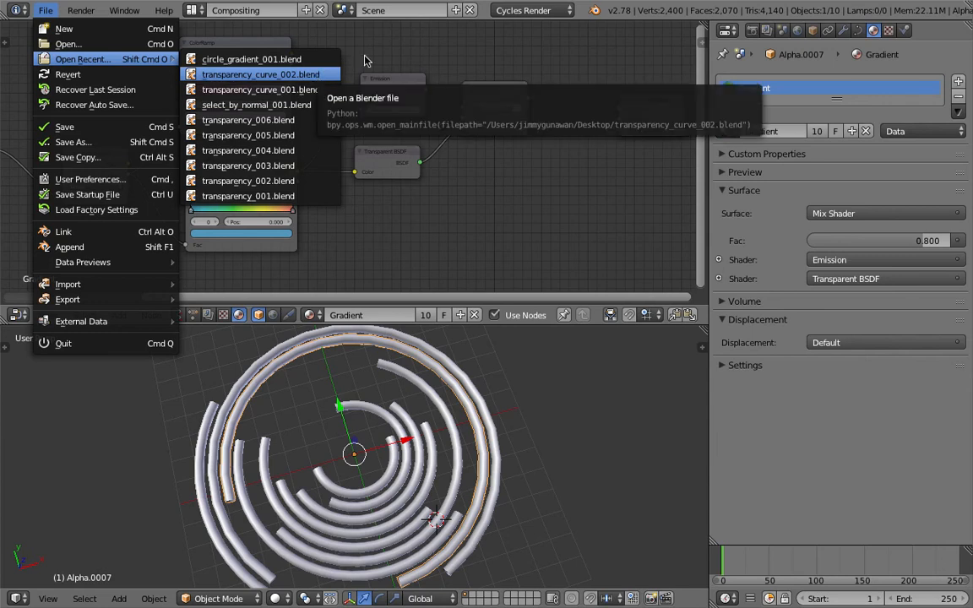
left_click(315, 80)
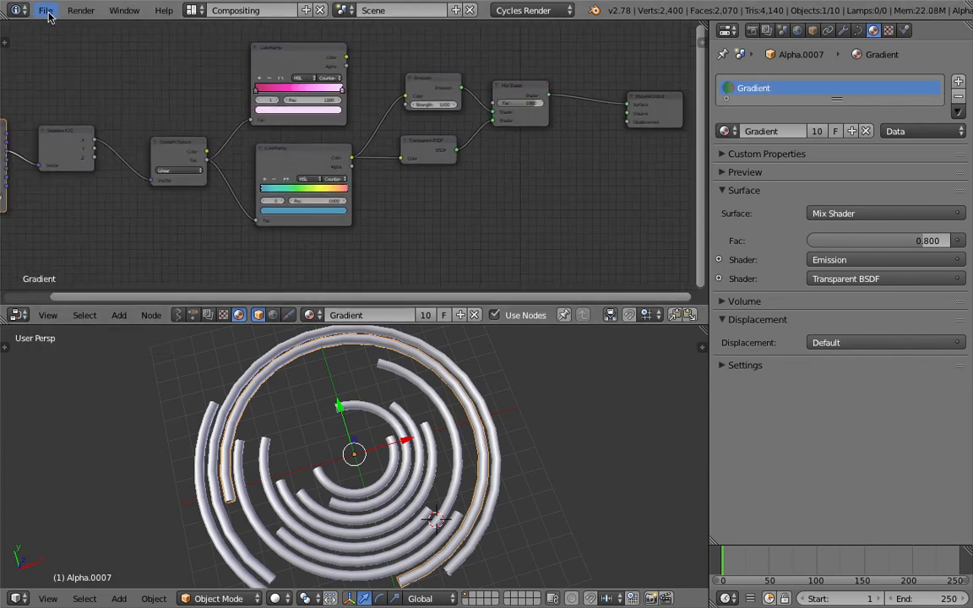
left_click(45, 10)
left_click(74, 247)
left_click(203, 87)
left_click(232, 88)
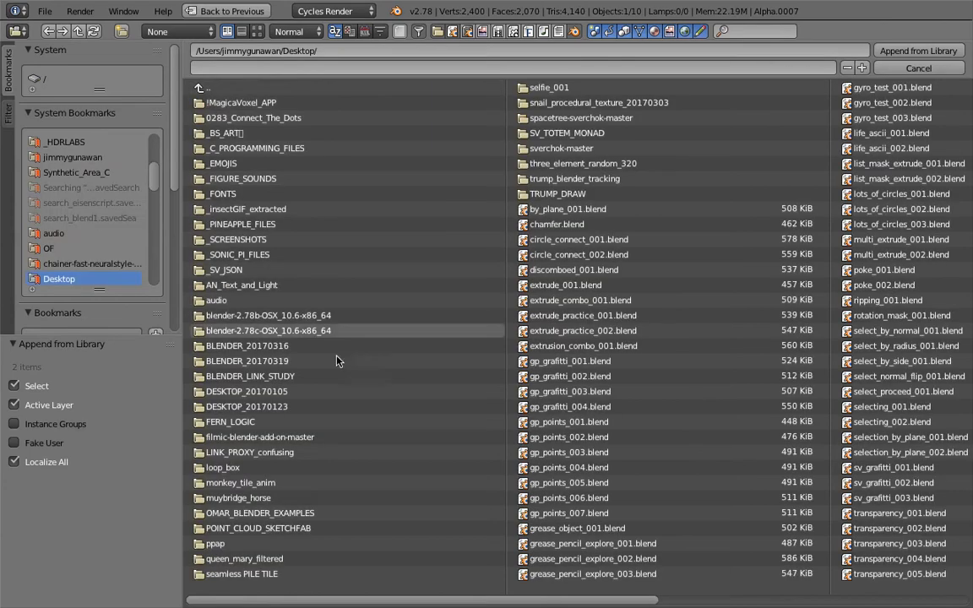
left_click_drag(568, 601, 816, 601)
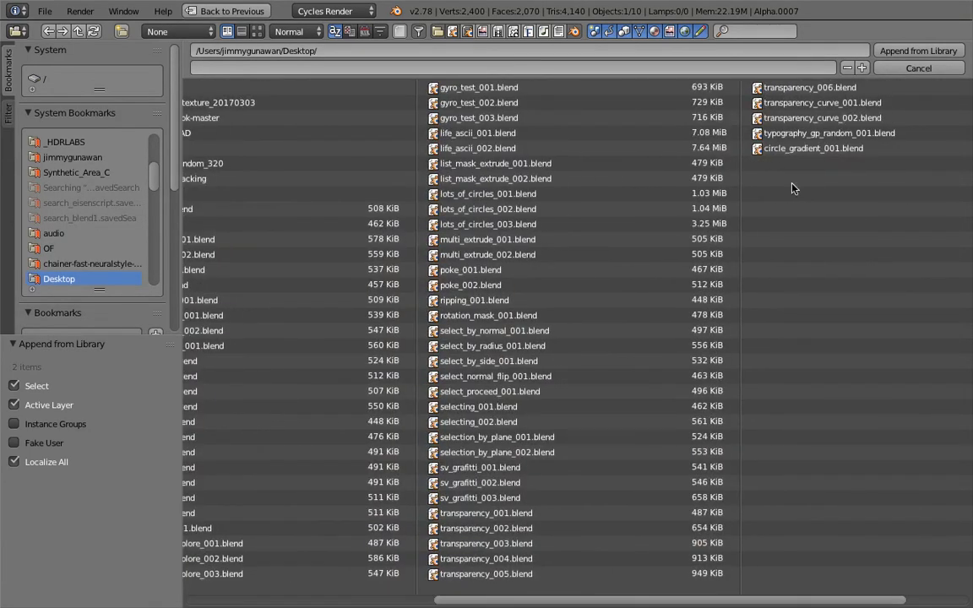
left_click(823, 118)
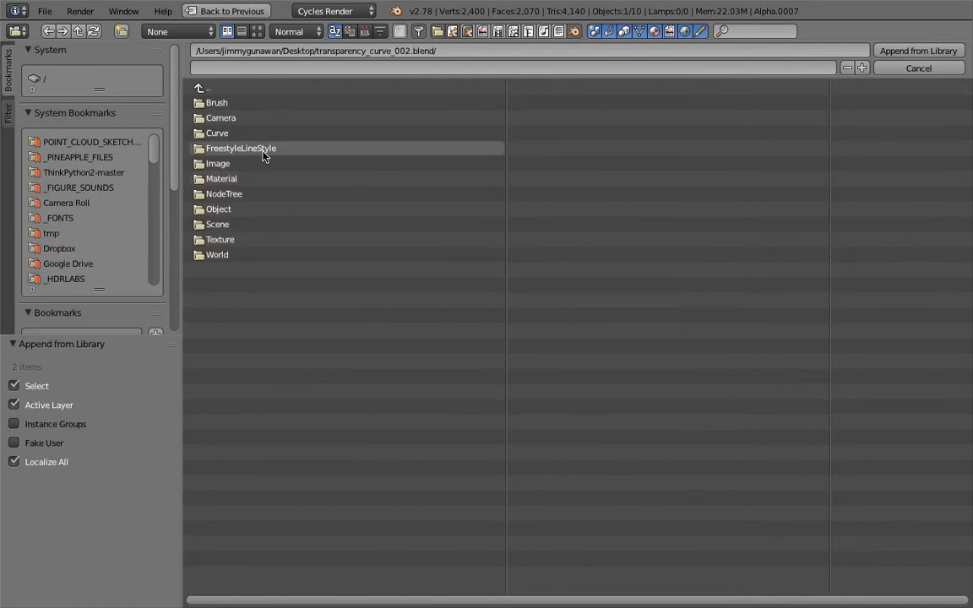
Step: Append both Material.001 and Material.002 from the blend file's Material folder
left_click(253, 177)
left_click(274, 119)
key("a")
key("a")
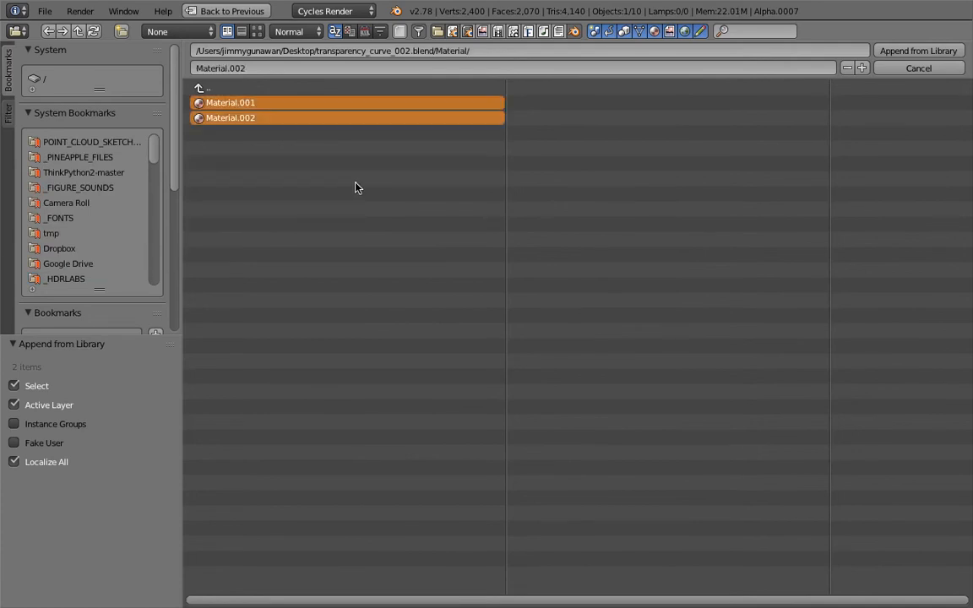
left_click(887, 49)
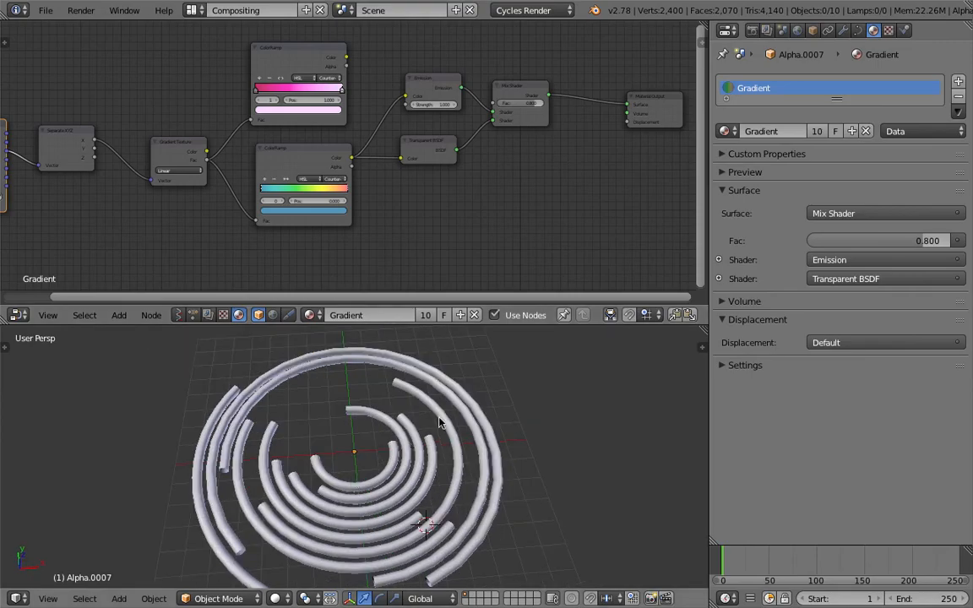
Step: Assign the appended Material.003 to the arc Alpha.0005 and show its whole shader node tree
left_click(725, 131)
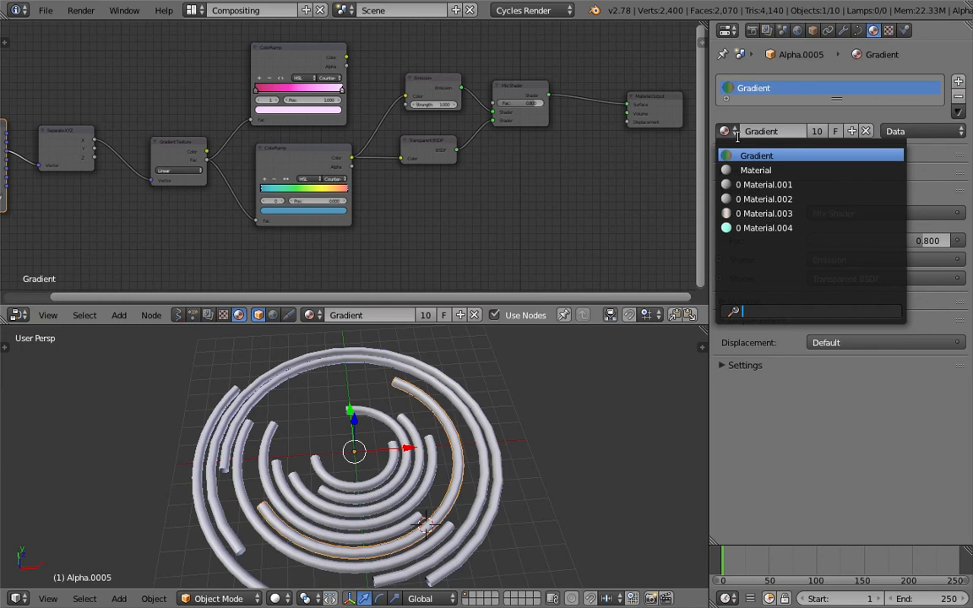
left_click(764, 214)
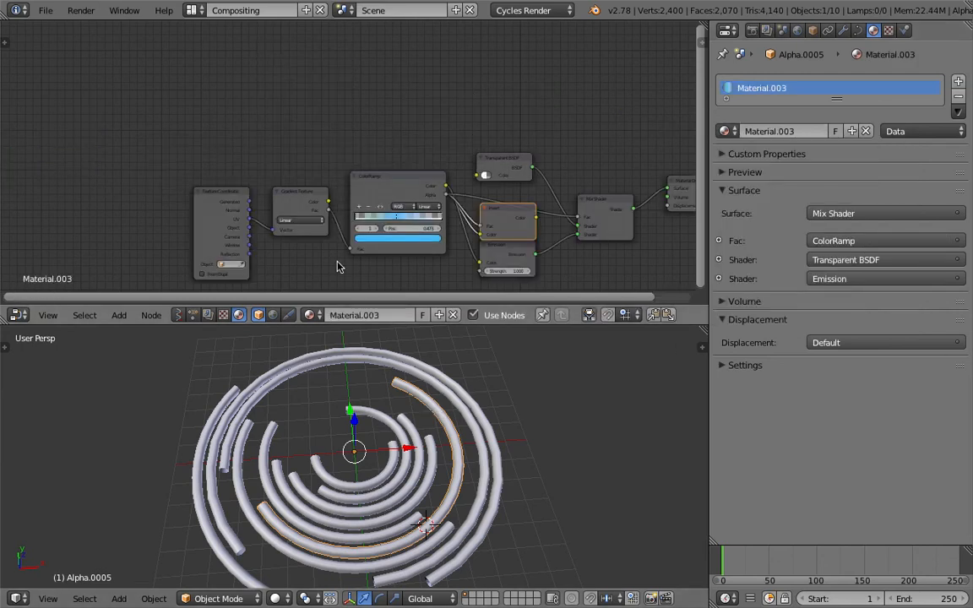
key("Home")
Step: Rename the arc's material as Gradient_Transparent and save the file
type("G")
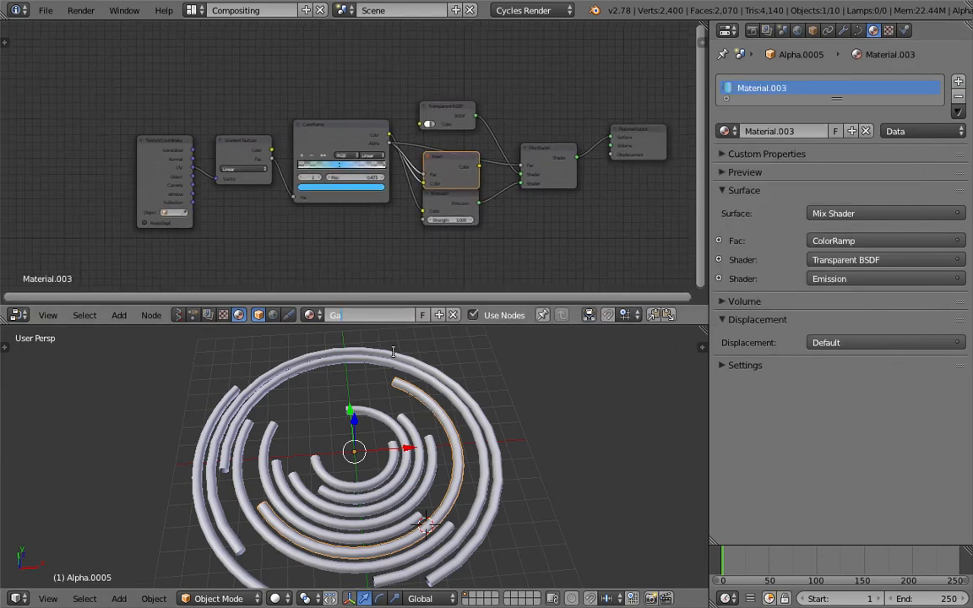
type("radient_Transparent")
key("Return")
key("ctrl+s")
left_click(393, 349)
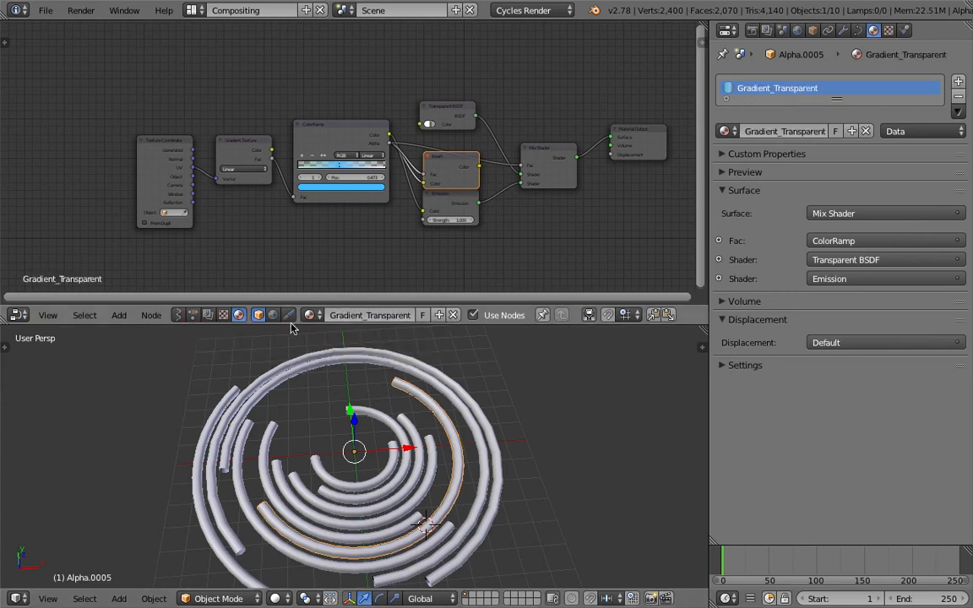
Step: Return to the CircleGradient Sverchok tree and assign Gradient_Transparent as the Polyline Viewer's material
left_click(178, 315)
left_click(239, 315)
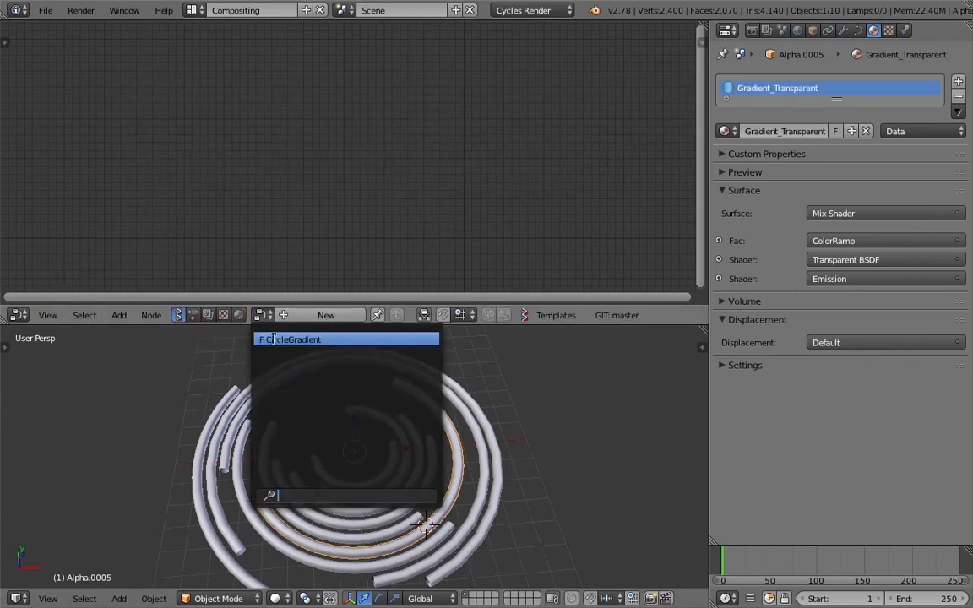
left_click(291, 339)
scroll(384, 135, "up", 3)
left_click(371, 135)
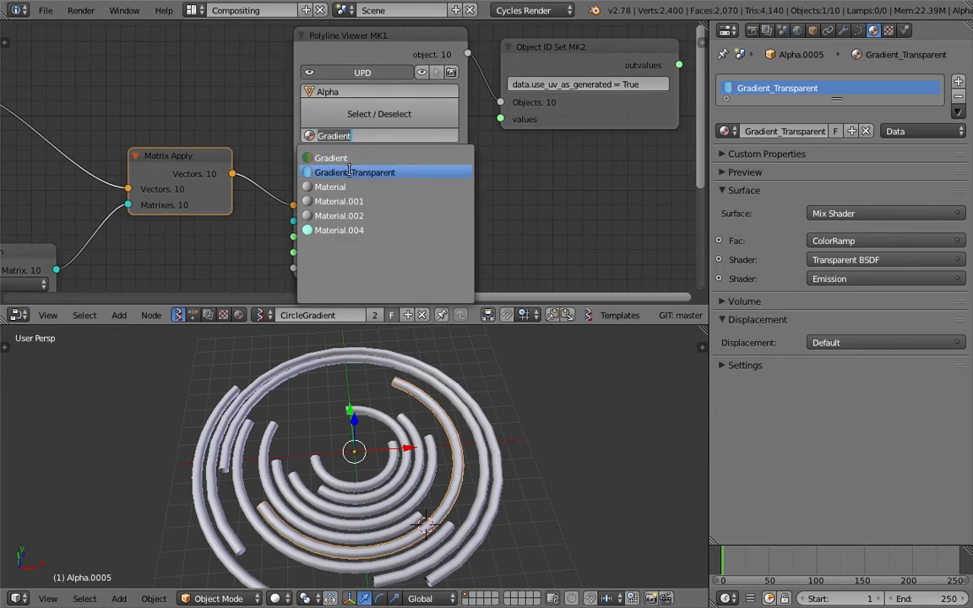
left_click(330, 154)
Step: Display the arcs in Rendered viewport shading
key("z")
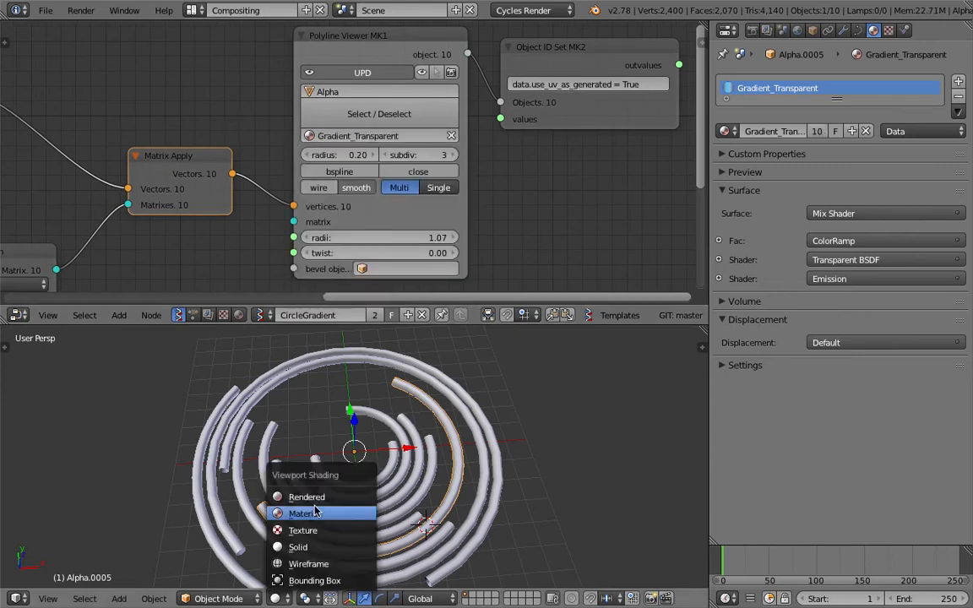
left_click(317, 505)
middle_click_drag(317, 505, 627, 218)
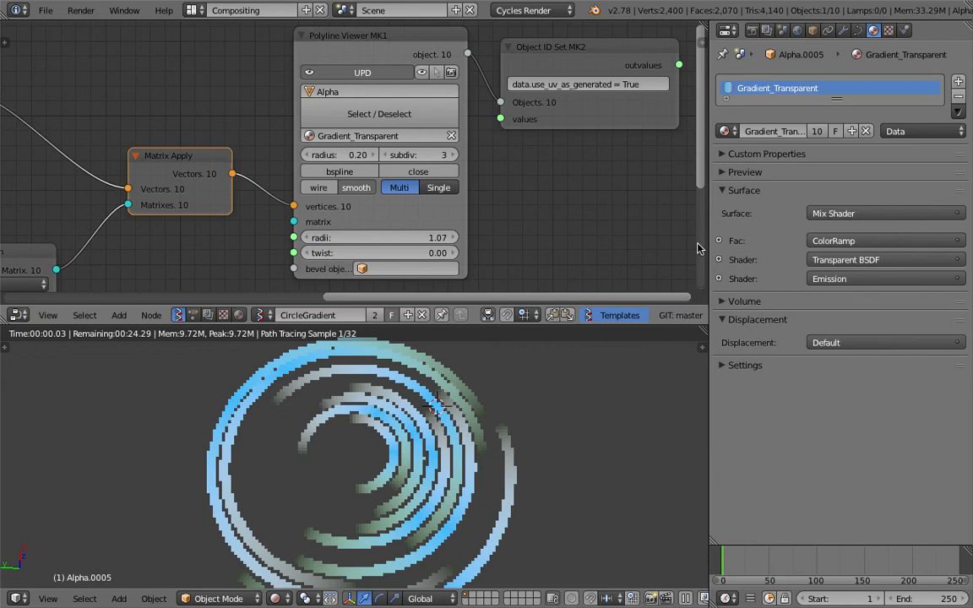
Step: Set the world background color to black (RGB 0.000)
left_click(797, 31)
left_click(809, 159)
left_click(883, 191)
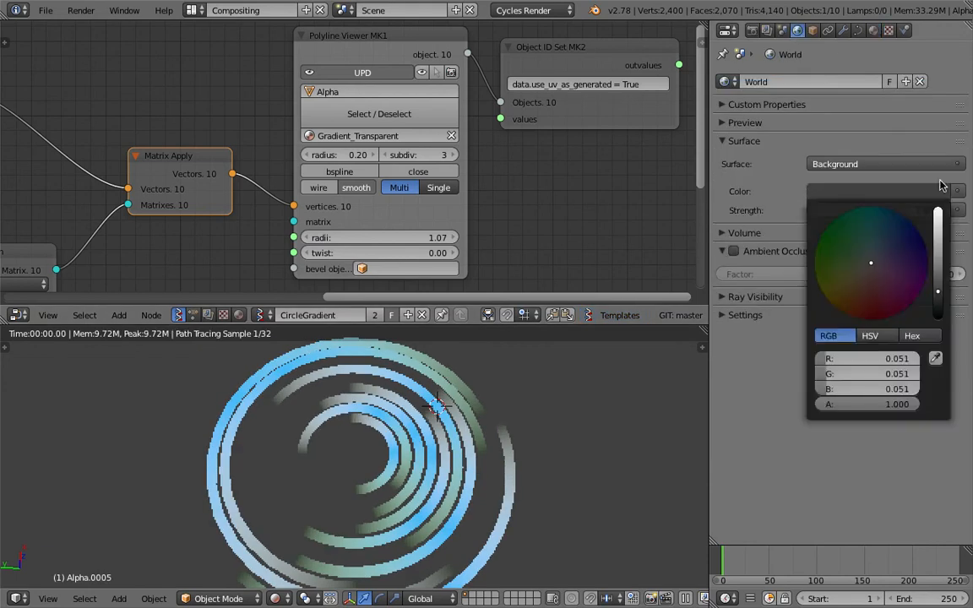
left_click_drag(938, 227, 938, 313)
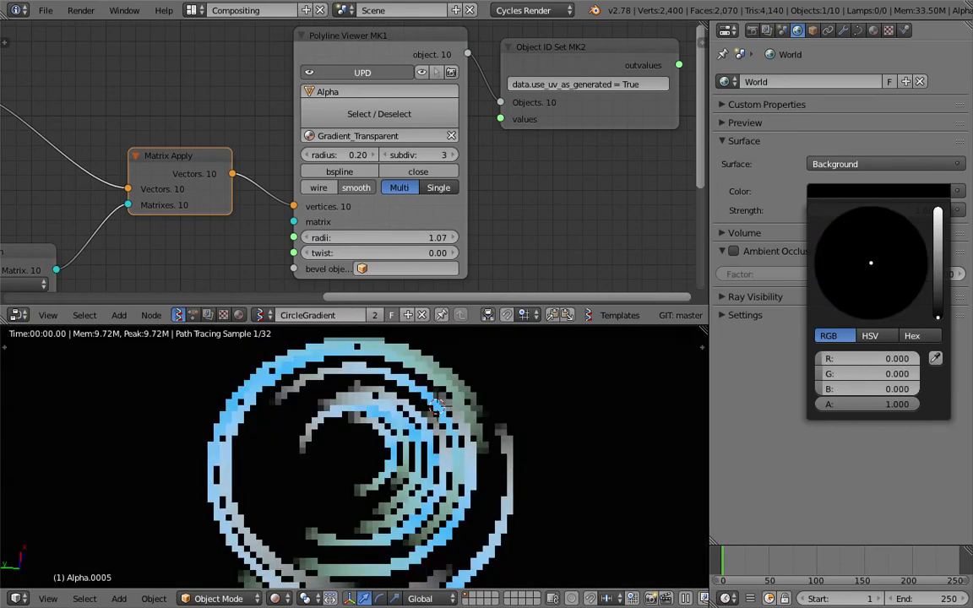
middle_click_drag(377, 474, 461, 477)
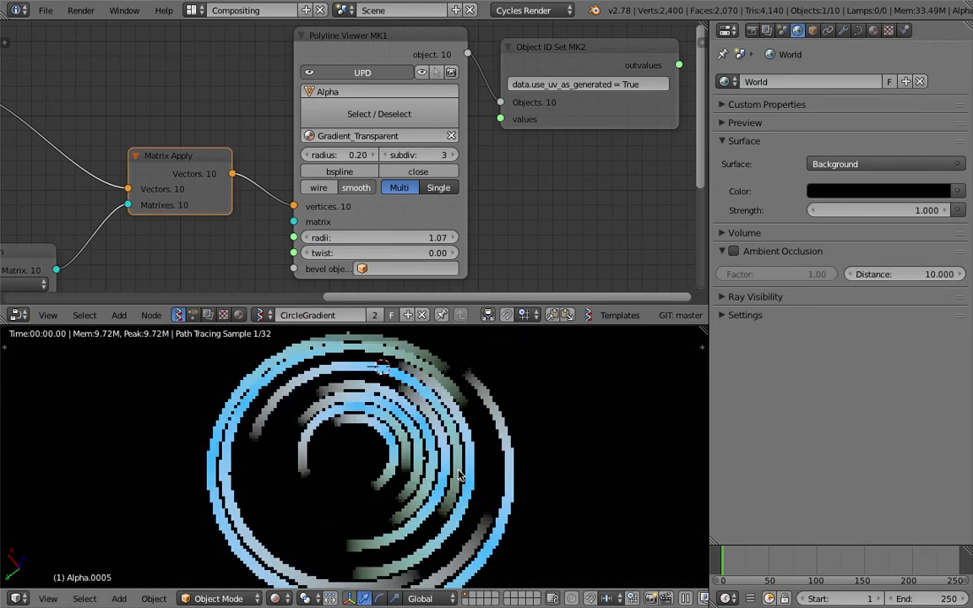
Step: Remove the Invert node from the Gradient_Transparent shader tree while keeping the surrounding nodes connected
left_click(245, 314)
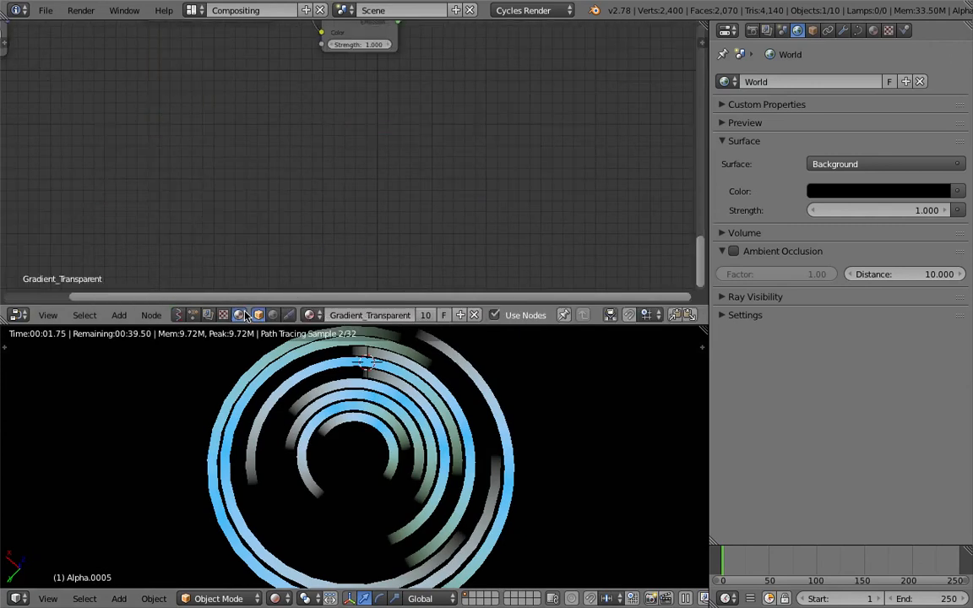
key("Home")
left_click(349, 187)
scroll(349, 187, "up", 2)
key("ctrl+x")
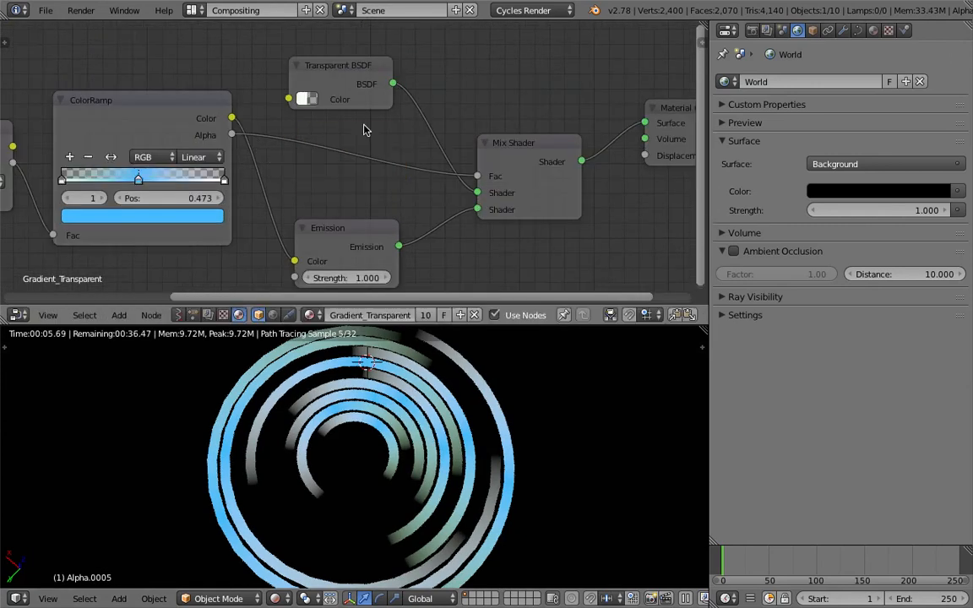
Step: Make the ColorRamp's first green stop fully opaque and shift the blue stop to position 0.459
middle_click_drag(365, 130, 449, 103)
left_click(146, 152)
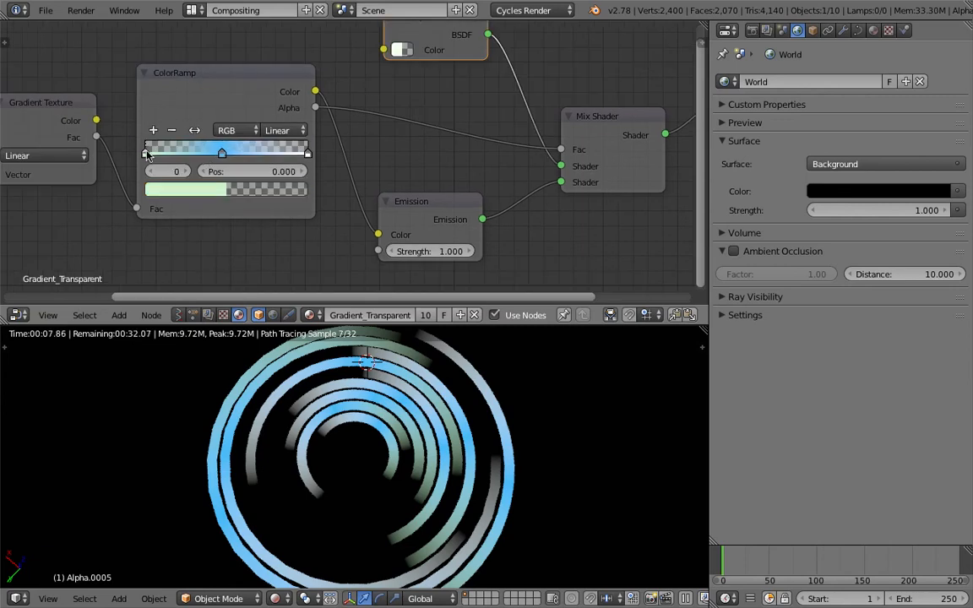
left_click(235, 189)
left_click_drag(196, 398, 300, 398)
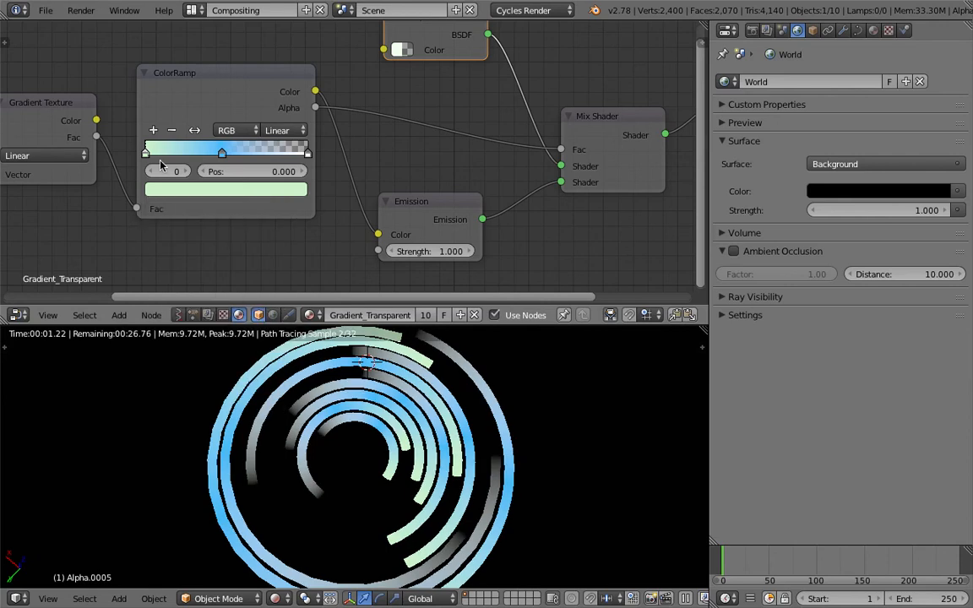
left_click_drag(222, 152, 219, 153)
mouse_move(411, 56)
middle_mouse_down()
mouse_move(411, 80)
mouse_move(410, 55)
middle_mouse_up()
scroll(410, 56, "down", 2)
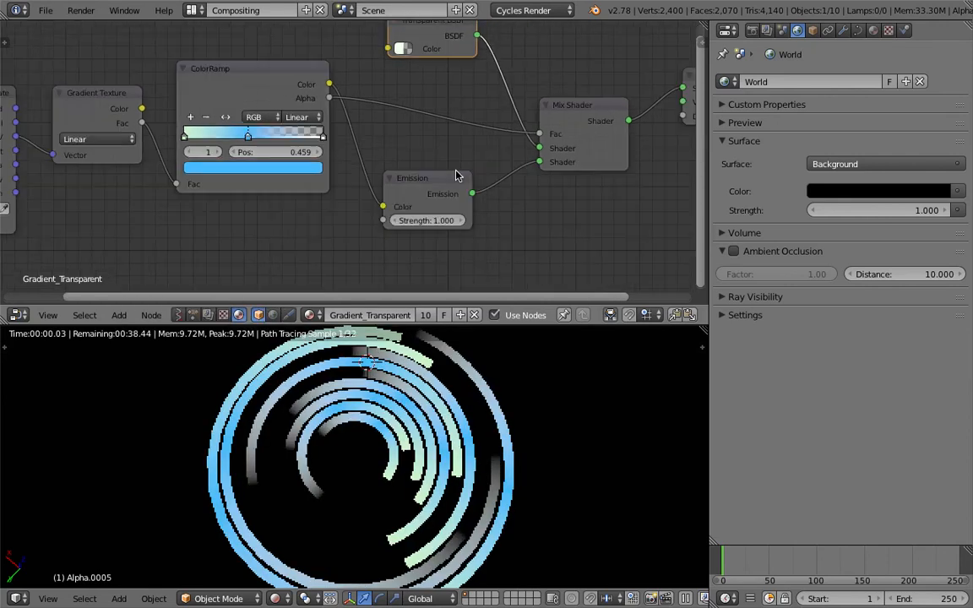
Step: Widen the node editor area, save the file and move the Texture Coordinate node slightly up
left_click_drag(456, 175, 452, 153)
left_click(567, 104)
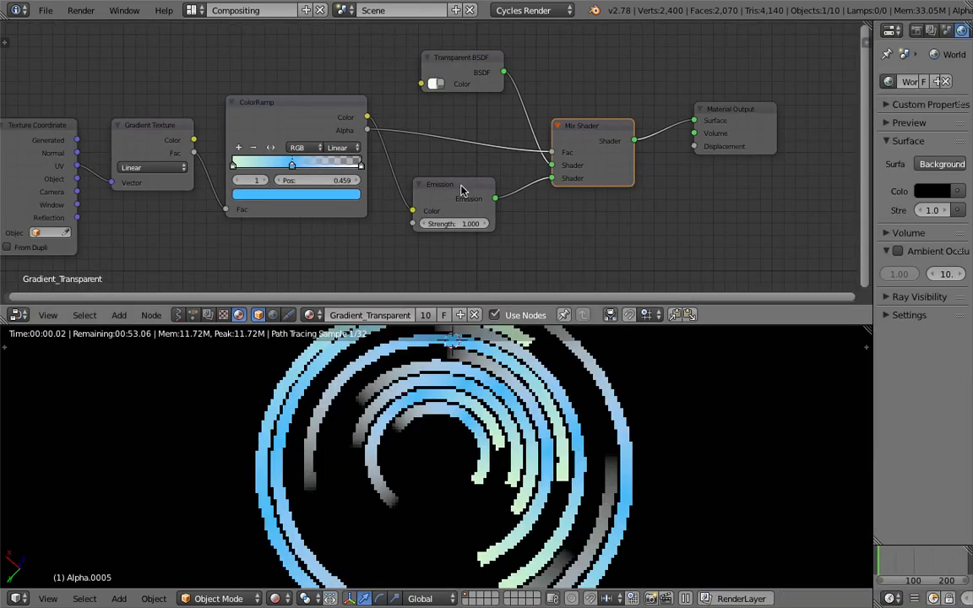
scroll(463, 169, "down", 1)
key("ctrl+s")
left_click(465, 139)
scroll(422, 144, "up", 1)
middle_click_drag(365, 142, 404, 137)
left_click_drag(80, 116, 83, 103)
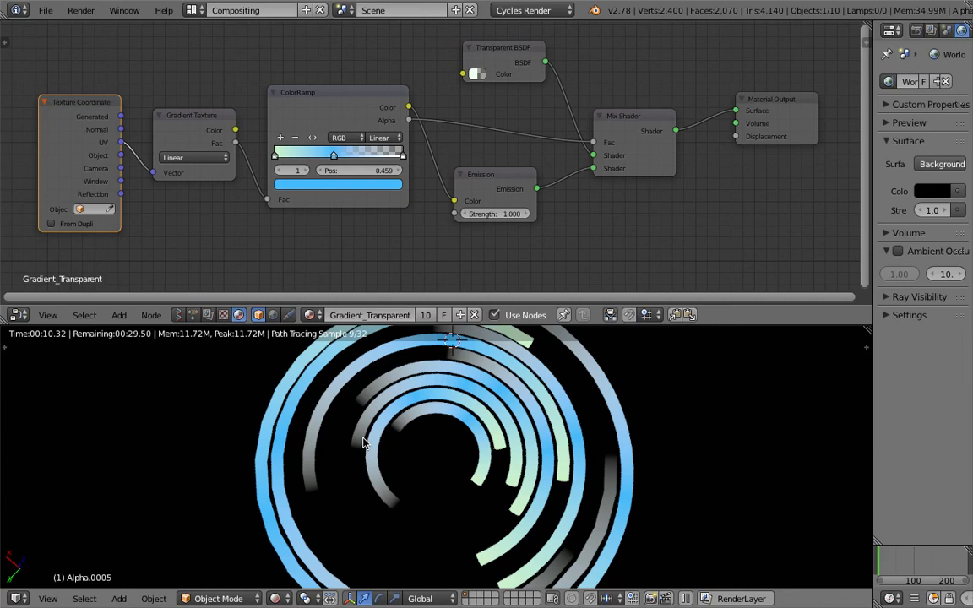
Step: Slide the ColorRamp's blue stop to position 0.300 and delete it from the gradient
middle_click_drag(467, 470, 456, 410)
left_click(486, 439)
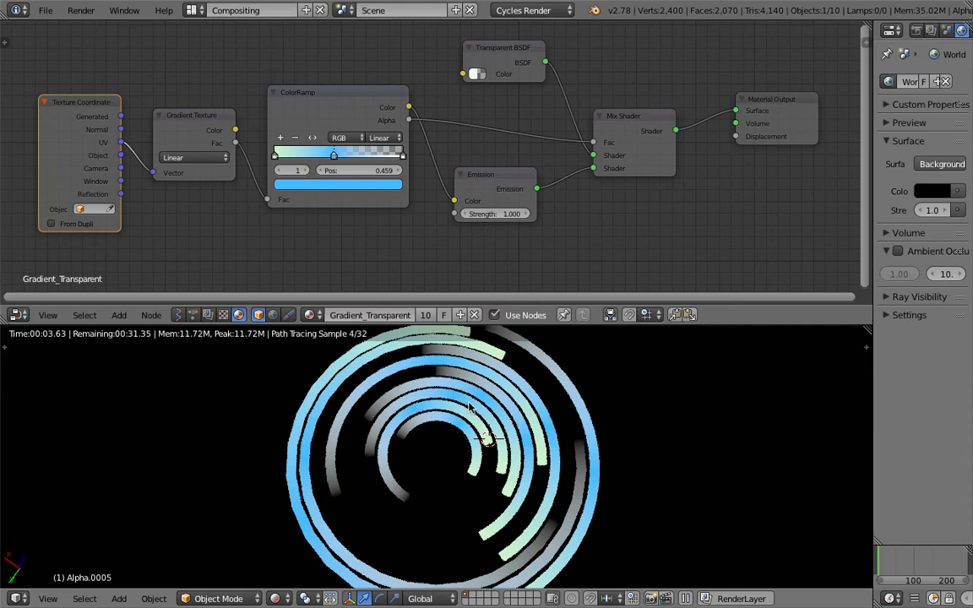
scroll(434, 152, "up", 2)
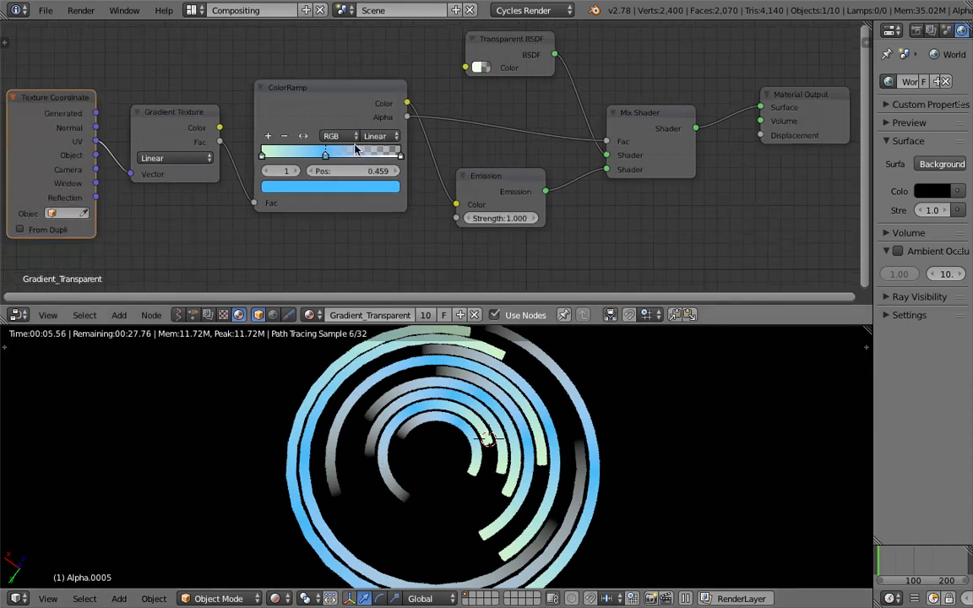
left_click_drag(316, 155, 311, 200)
left_click_drag(312, 155, 296, 163)
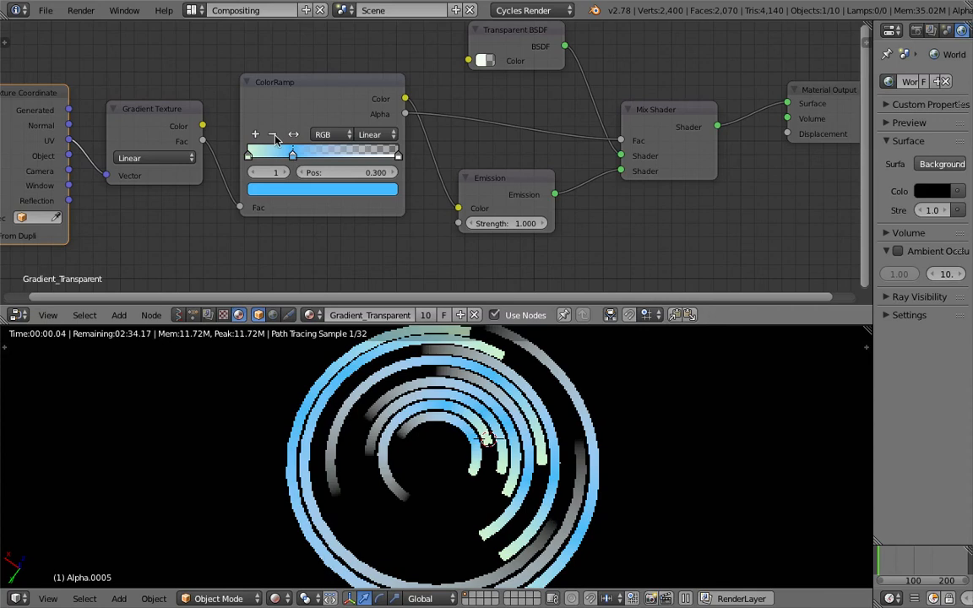
left_click(273, 135)
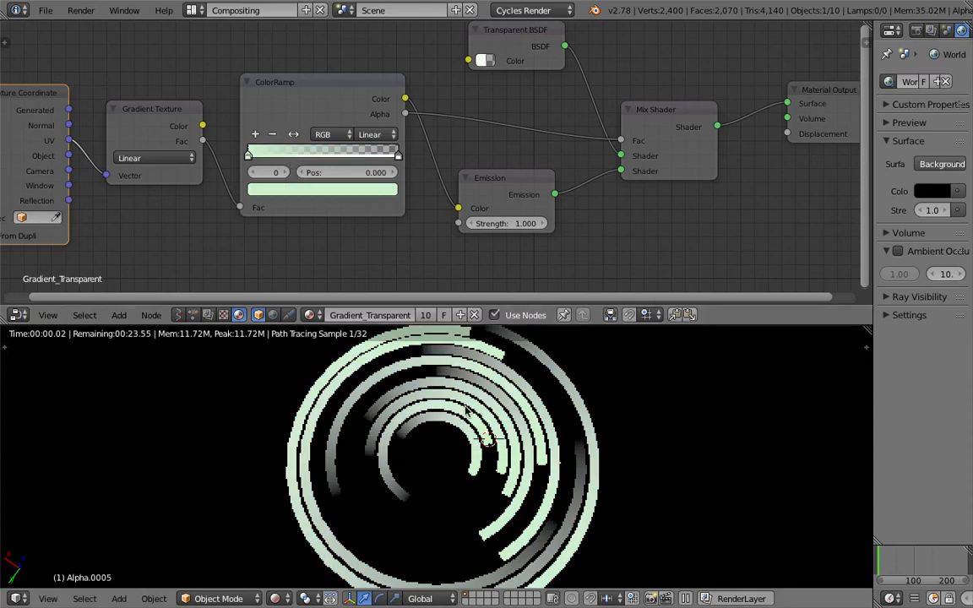
Step: Try the ColorRamp's Color output as the Mix Shader's Fac input and reconnect the Alpha output there
middle_click_drag(457, 83, 459, 96)
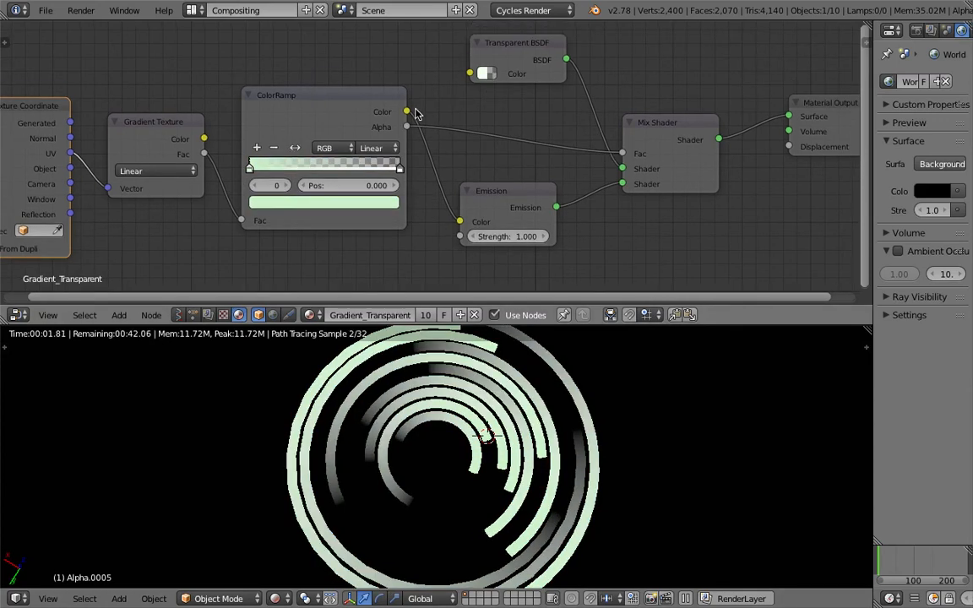
left_click_drag(407, 112, 621, 156)
left_click_drag(408, 127, 621, 156)
middle_click_drag(448, 506, 494, 450)
scroll(503, 417, "up", 4)
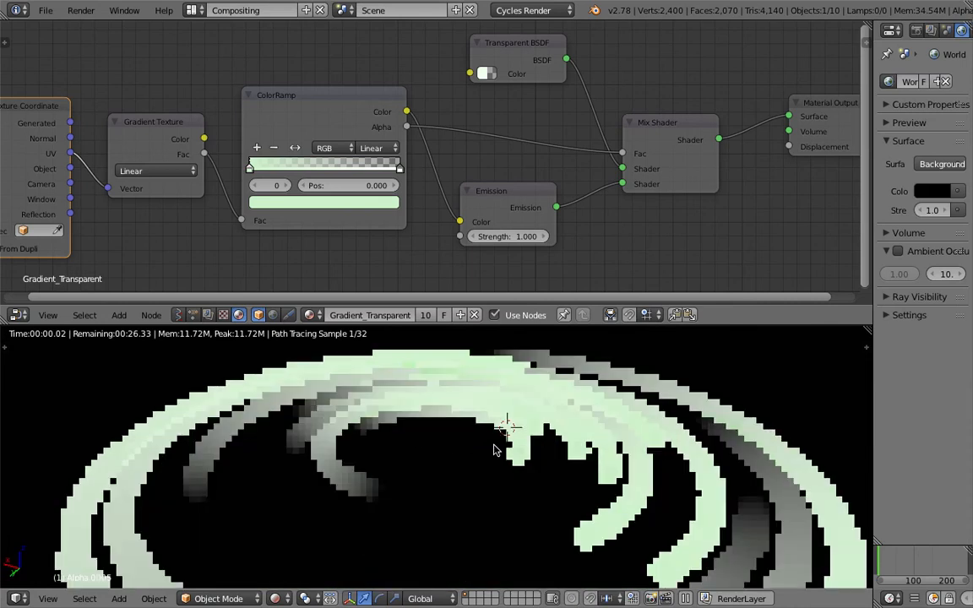
Step: Change the Transparent BSDF color to blue
scroll(496, 450, "down", 4)
left_click(486, 73)
left_click(566, 98)
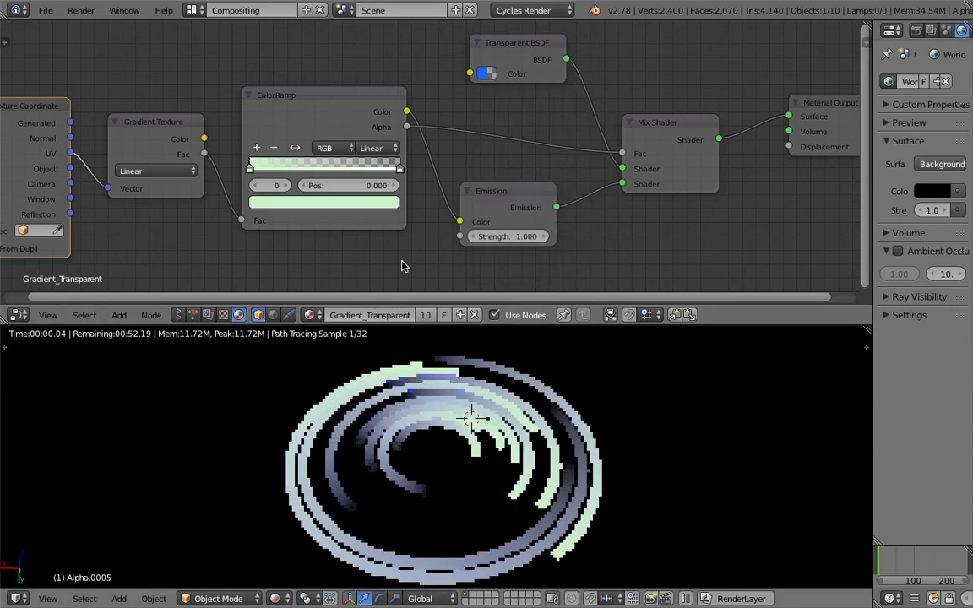
Step: Shift the ColorRamp node slightly right and lower the alpha of its green first stop
left_click_drag(249, 166, 272, 171)
left_click(355, 209)
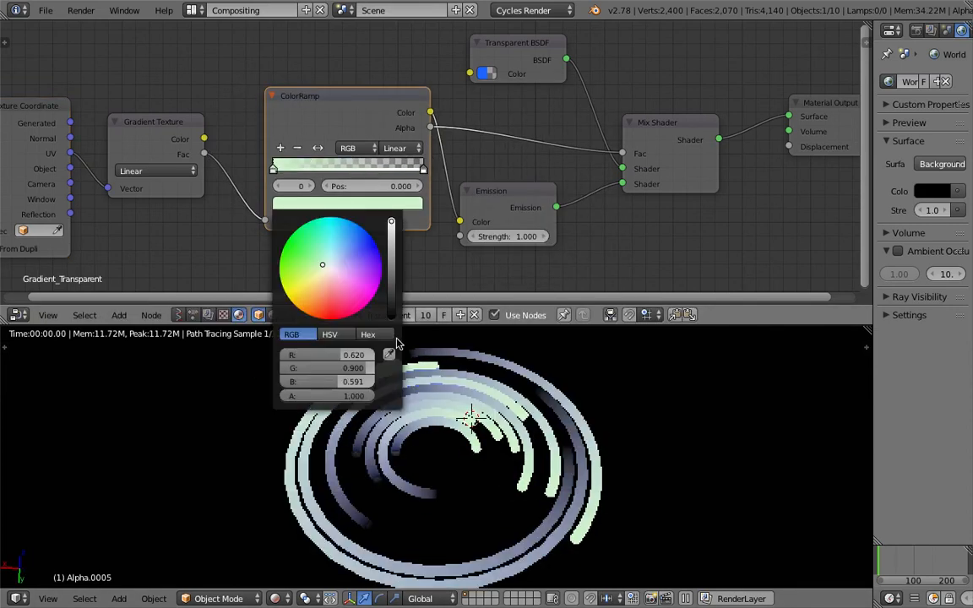
left_click_drag(359, 396, 341, 401)
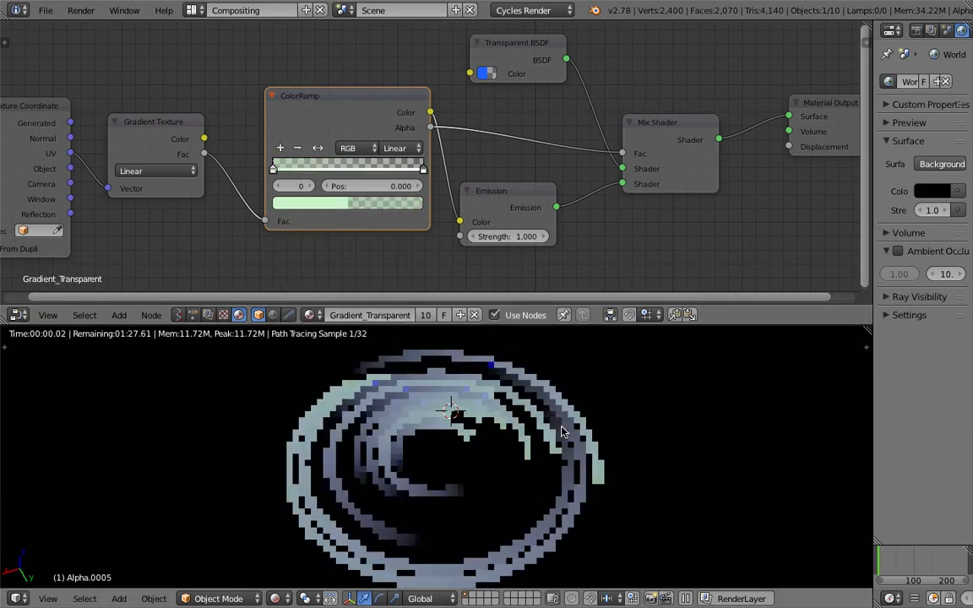
Step: Examine the arcs from the side and from above, comparing Solid with Rendered shading
scroll(553, 380, "up", 3)
key("KP_3")
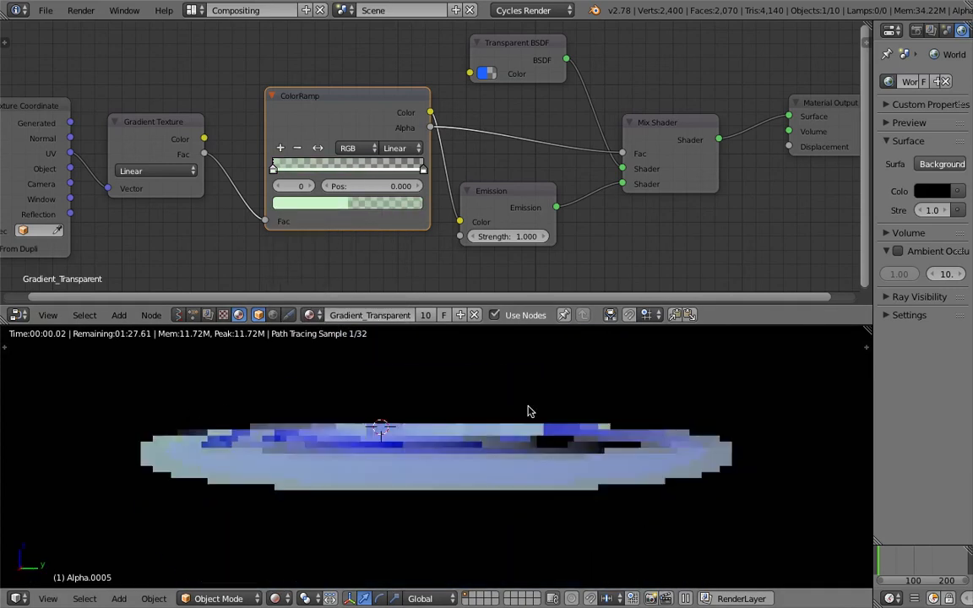
middle_click_drag(527, 411, 258, 574)
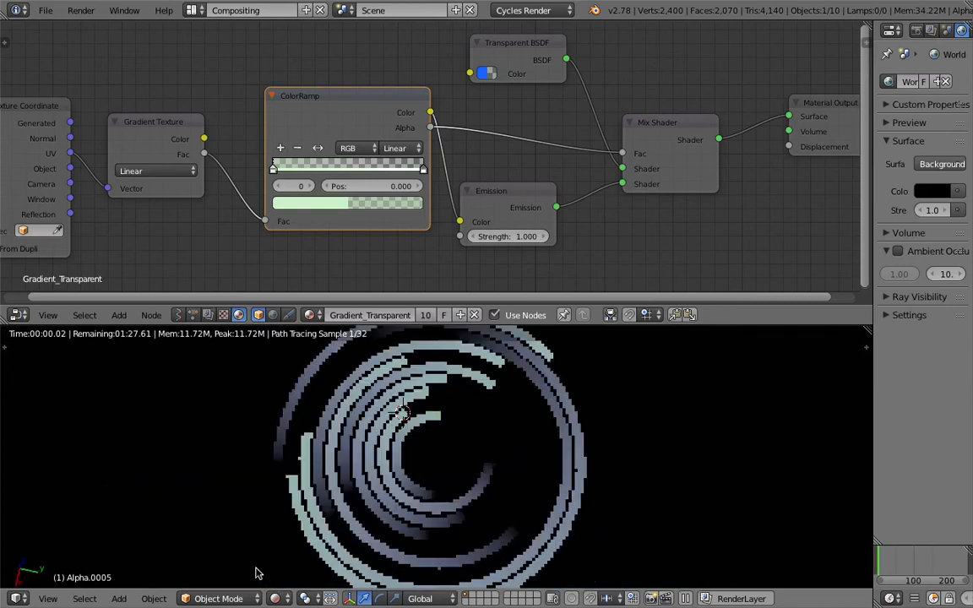
left_click(274, 599)
left_click(304, 543)
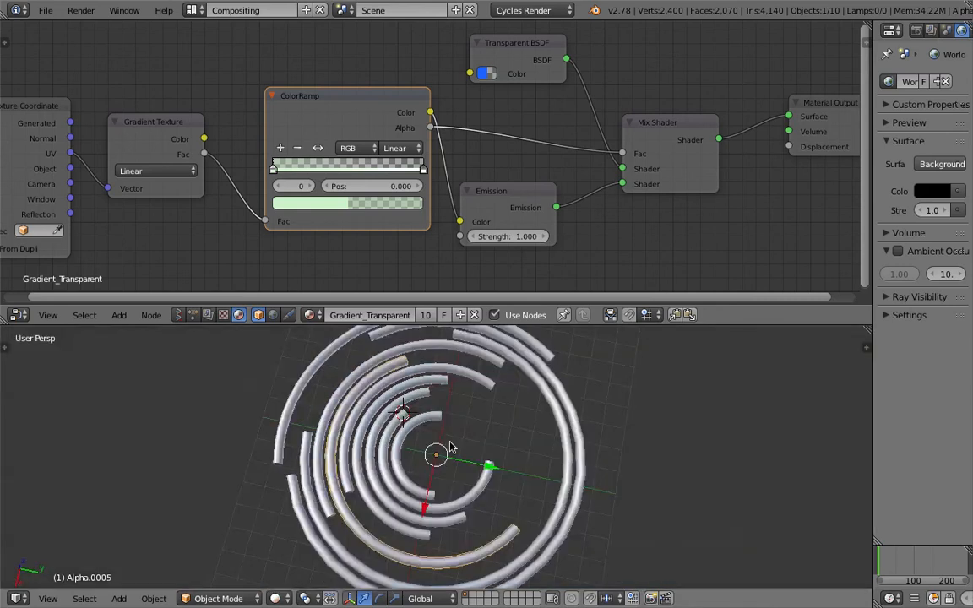
left_click(275, 599)
left_click(304, 495)
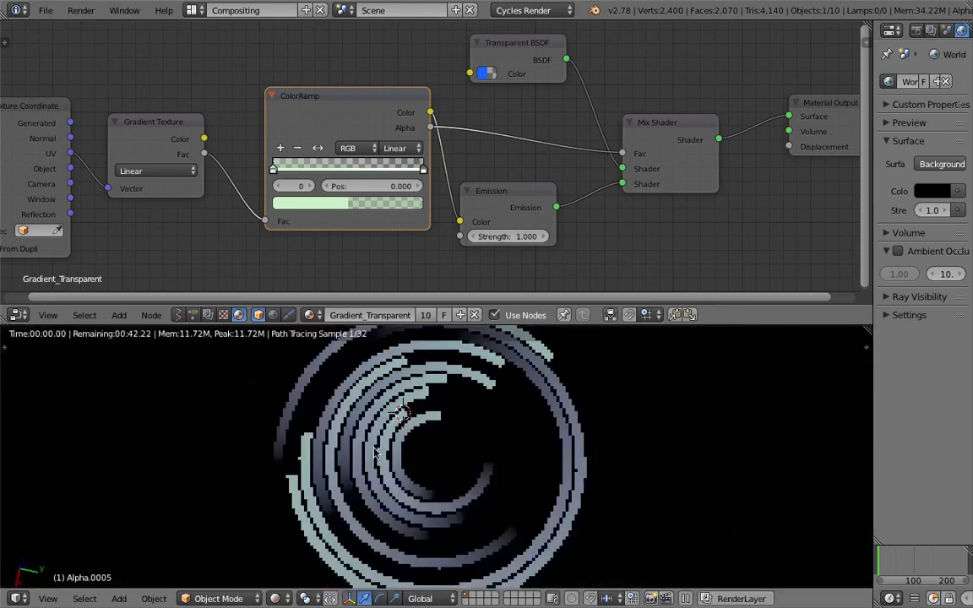
Step: Switch the 3D viewport to top view and save the file
left_click(48, 598)
left_click(130, 515)
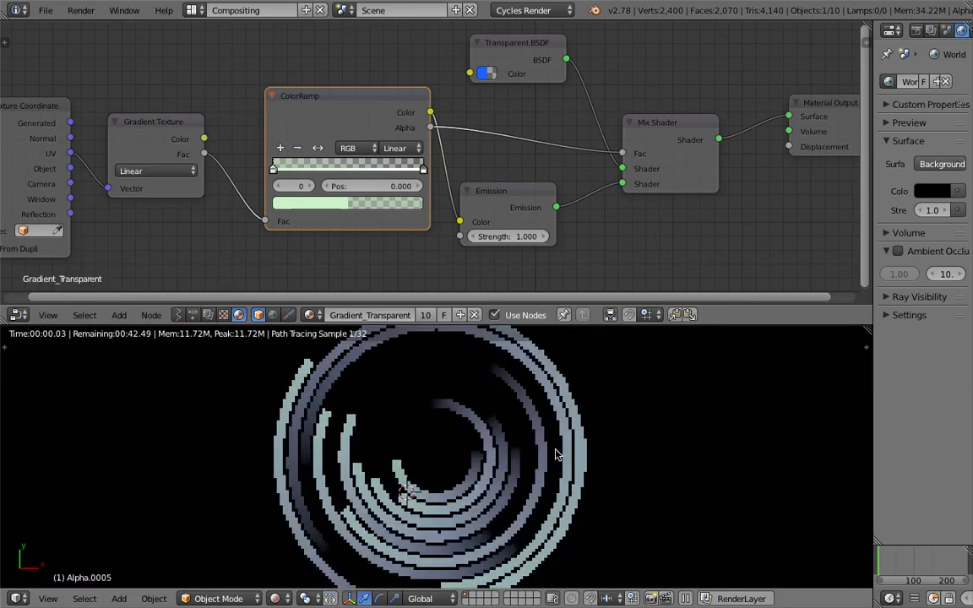
key("ctrl+s")
left_click(568, 449)
left_click(607, 424)
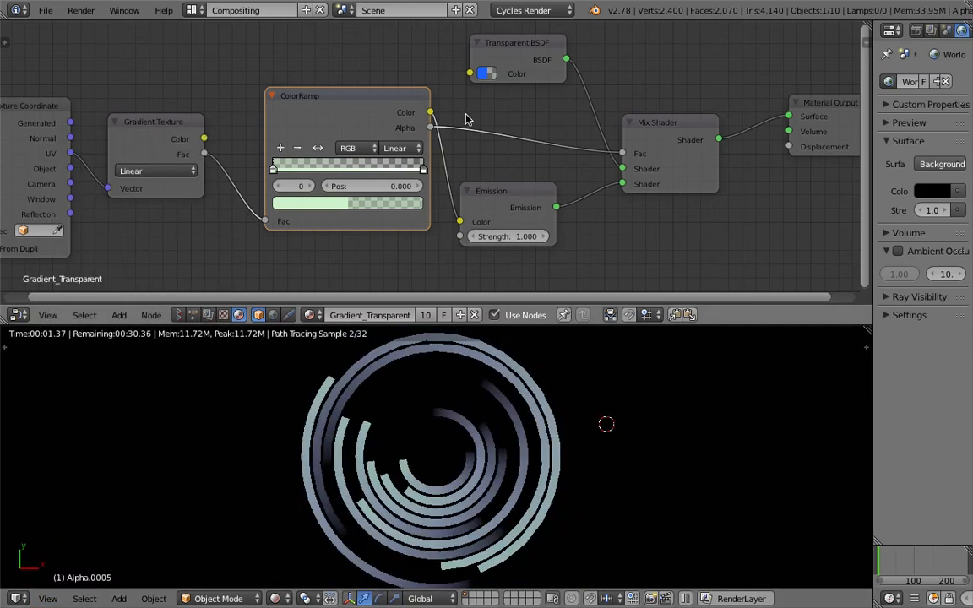
Step: Recolor both the ColorRamp's first stop and the Transparent BSDF to pink
left_click(330, 199)
left_click_drag(331, 267, 350, 299)
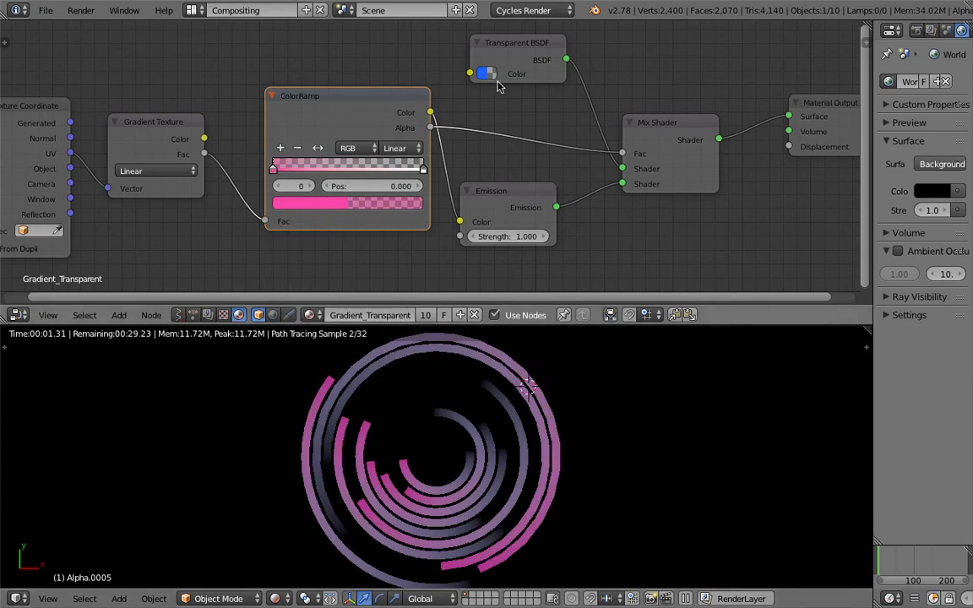
left_click(488, 74)
left_click_drag(531, 133, 558, 178)
left_click(615, 418)
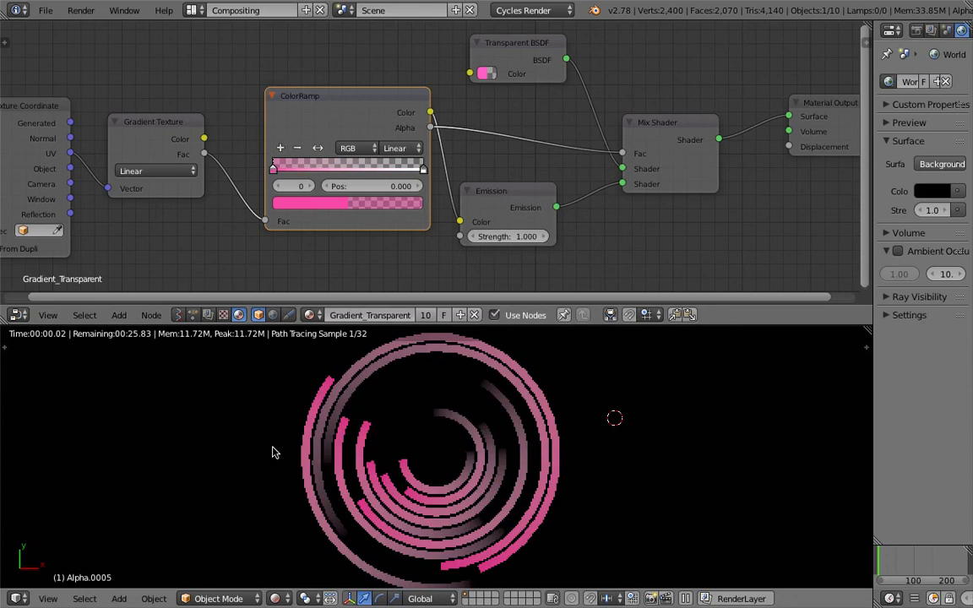
Step: Set the Transparent BSDF color to yellow with R 1.000, G 0.847, B 0.106, and alpha 0.000 after trying 1.000
left_click(488, 74)
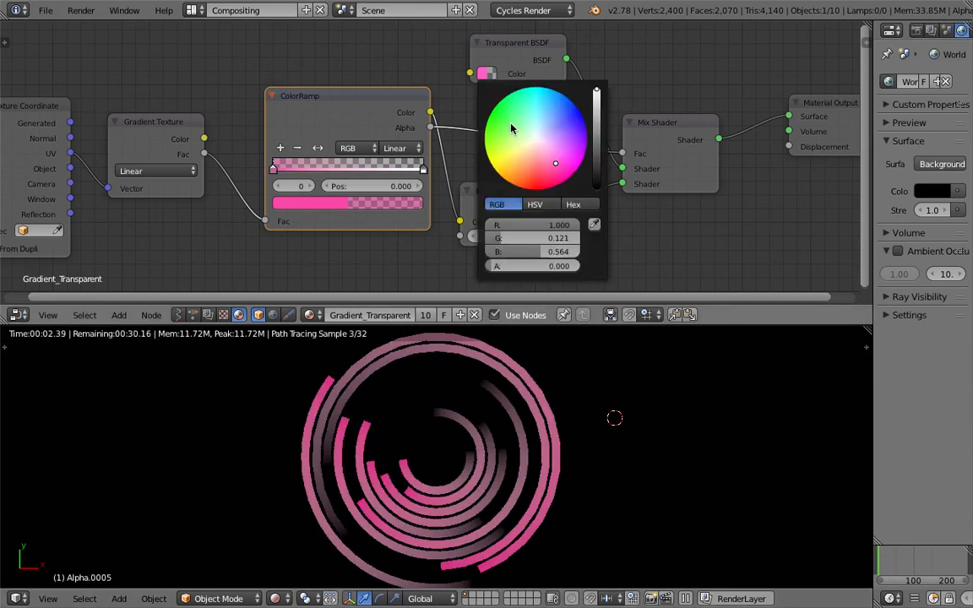
left_click_drag(511, 129, 510, 158)
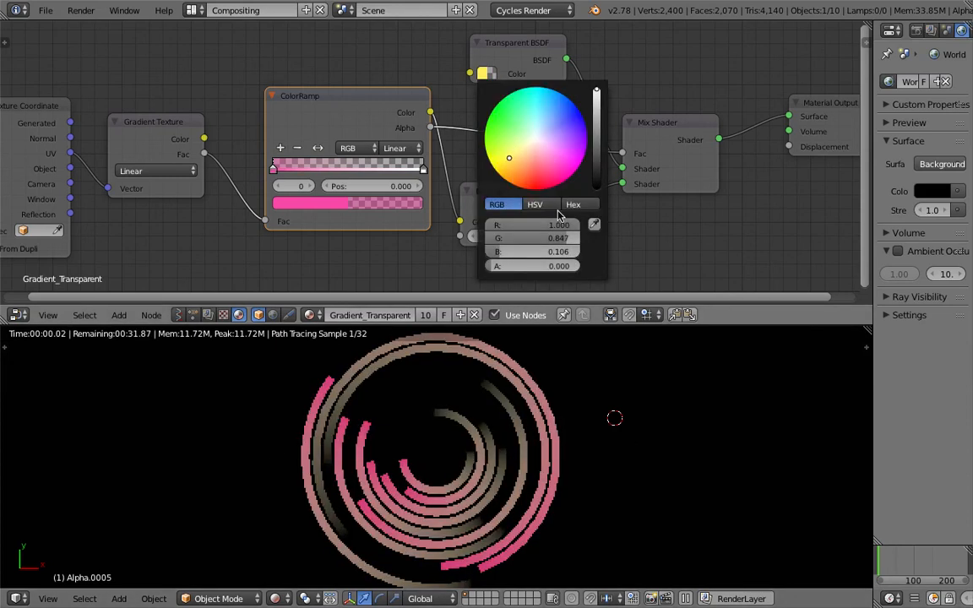
left_click_drag(494, 266, 578, 266)
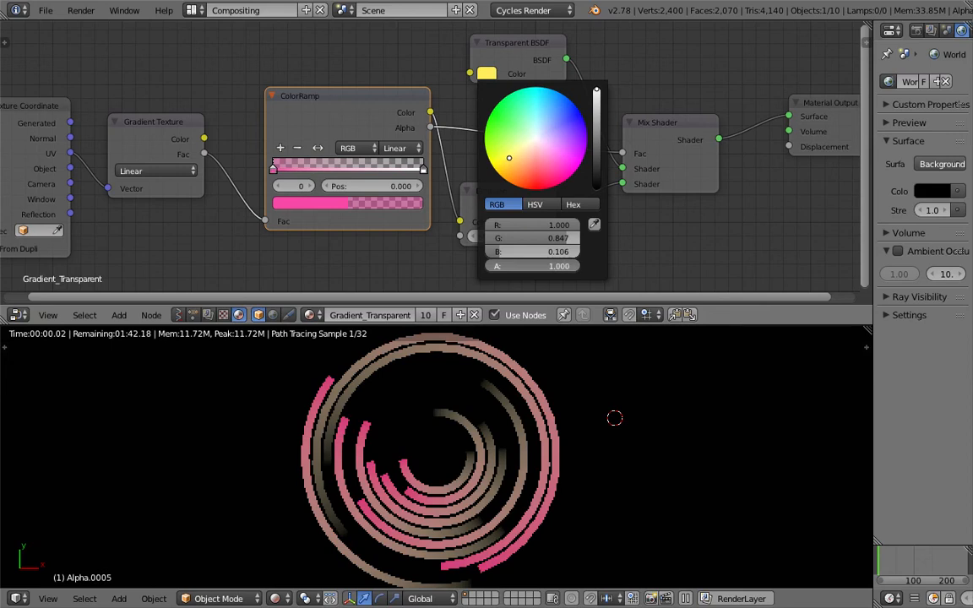
left_click_drag(578, 266, 480, 229)
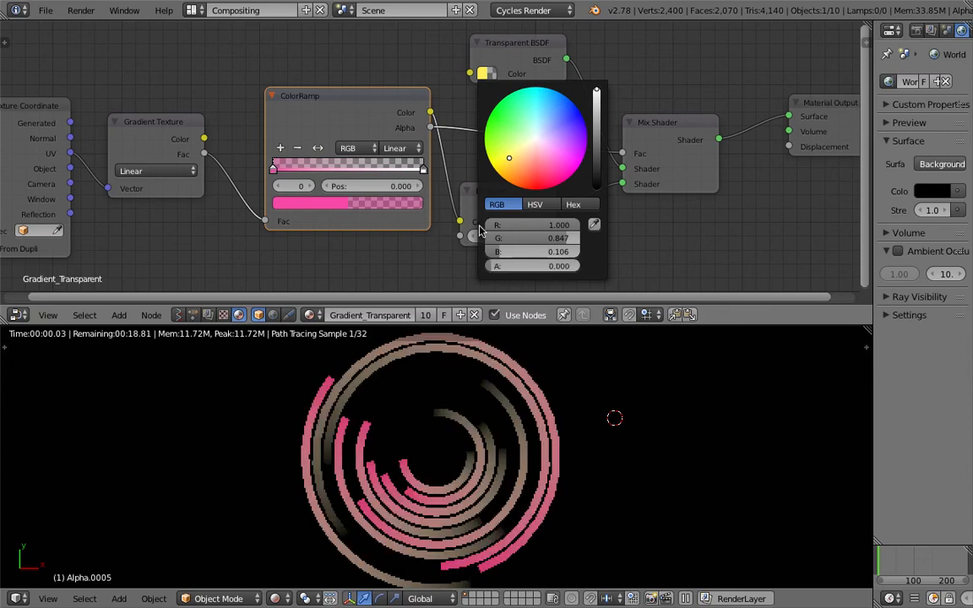
Step: Set the Transparent BSDF color to black after trying a red tint
left_click(484, 75)
left_click_drag(598, 148, 597, 189)
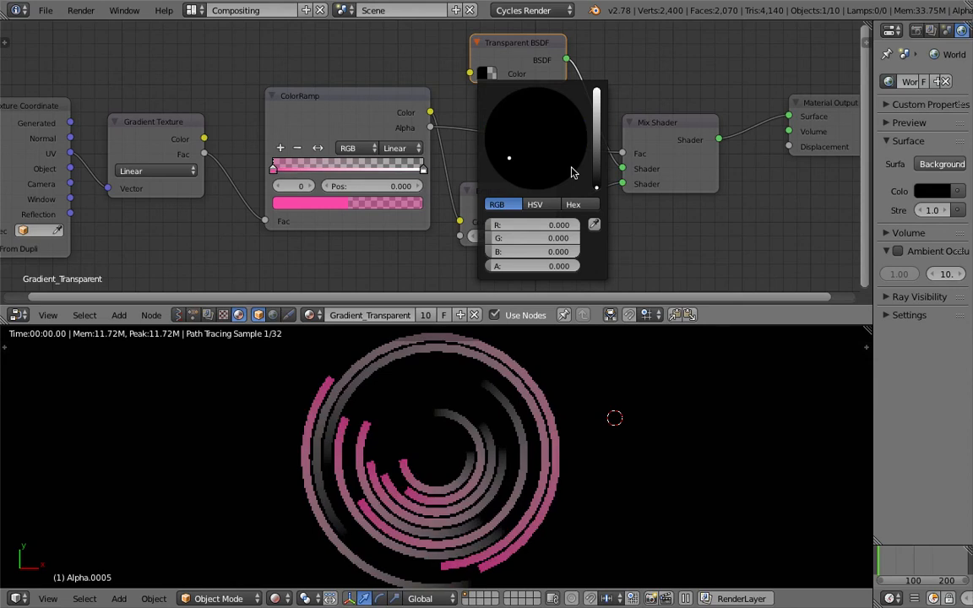
left_click_drag(509, 158, 539, 137)
left_click_drag(519, 187, 543, 153)
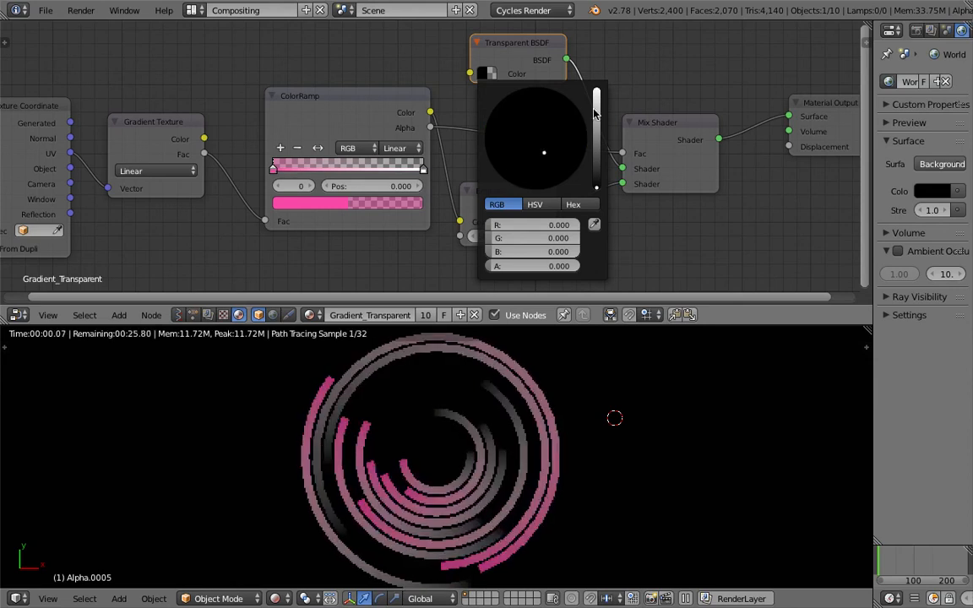
left_click_drag(598, 187, 597, 88)
left_click_drag(543, 153, 530, 179)
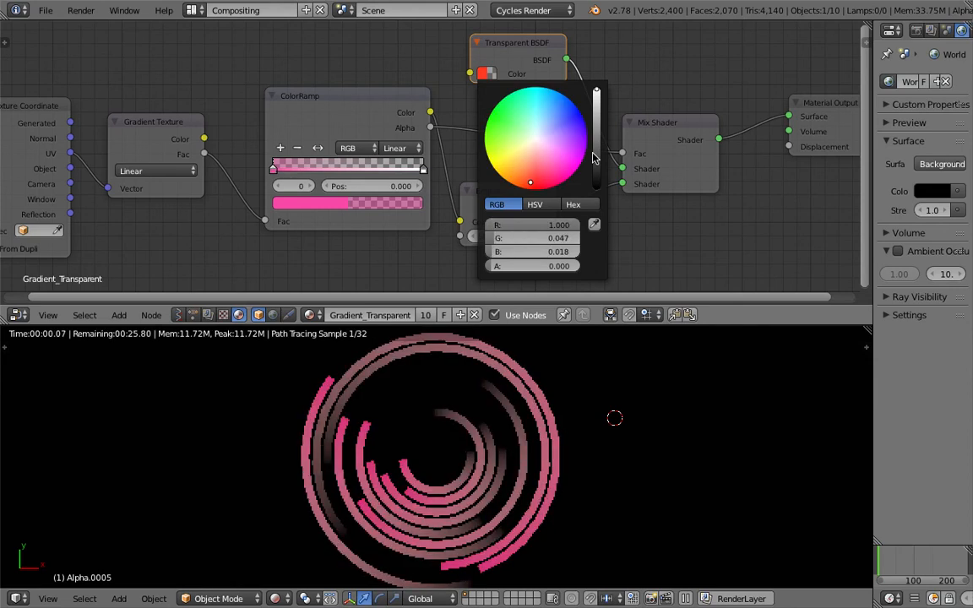
left_click_drag(597, 90, 598, 187)
left_click(533, 129)
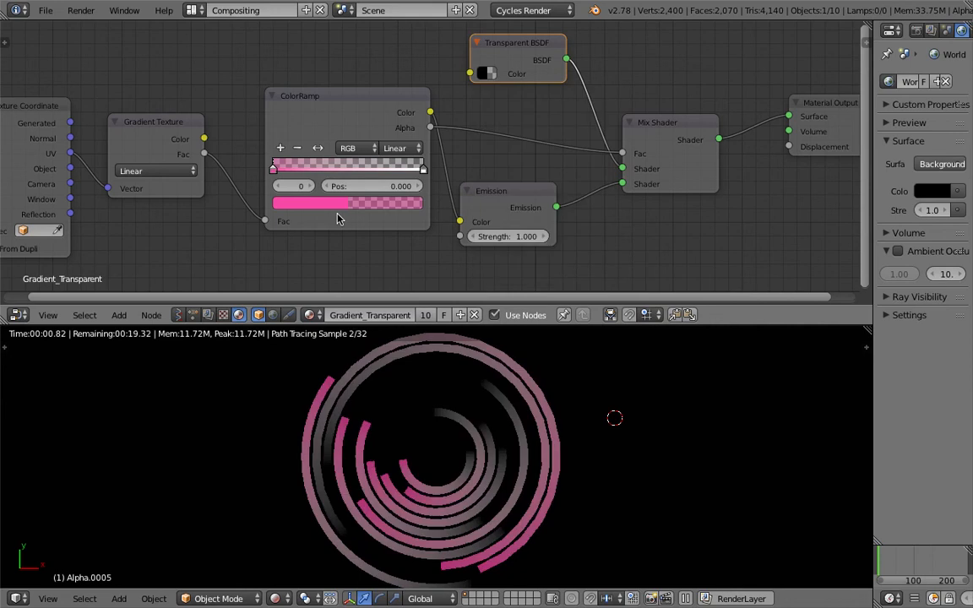
Step: Reposition the ColorRamp and Emission nodes, and return the Emission strength to 1.000 after trying 1.800
mouse_move(277, 168)
left_mouse_down()
mouse_move(392, 168)
mouse_move(285, 168)
left_mouse_up()
left_click_drag(339, 101, 306, 92)
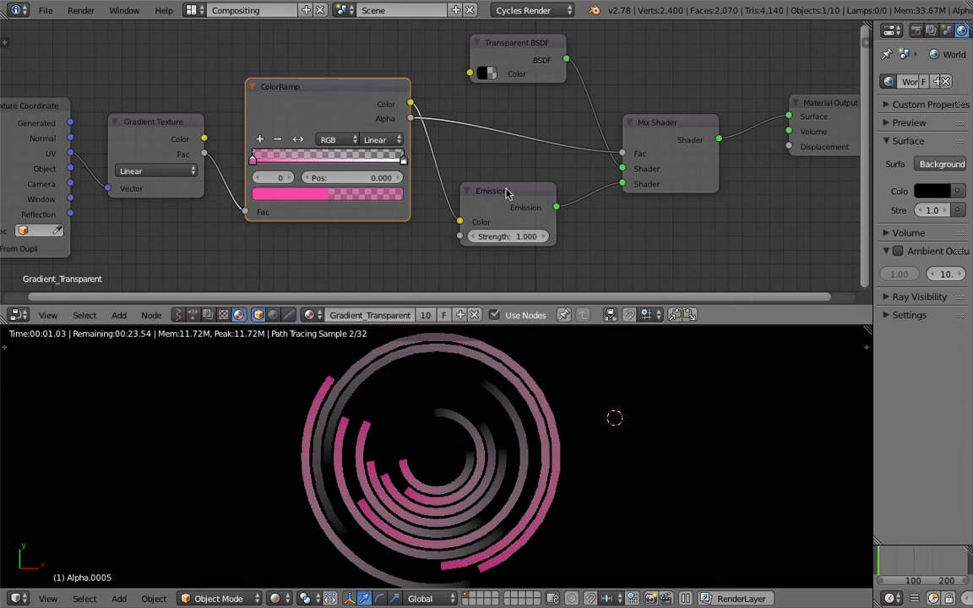
key("ctrl+s")
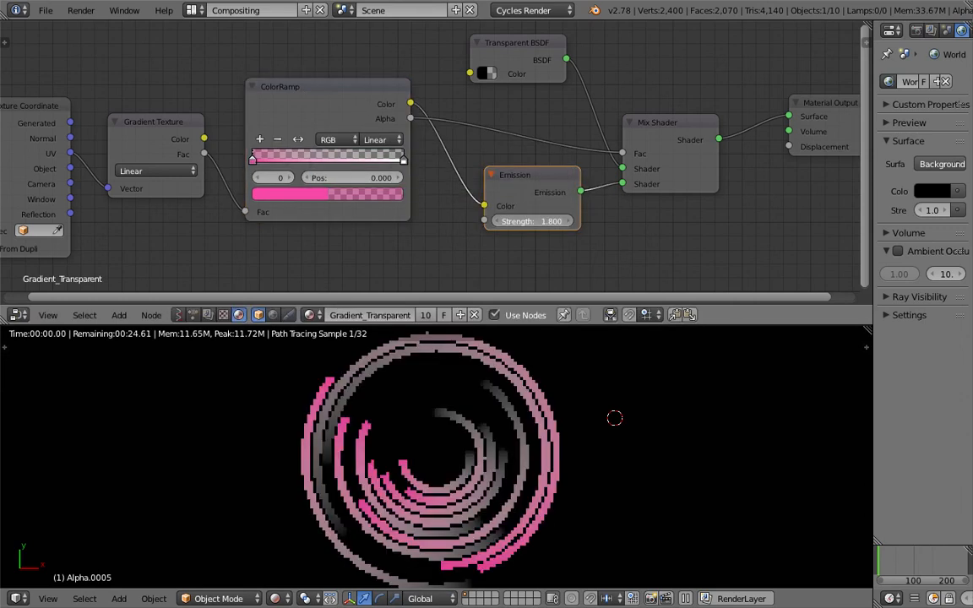
mouse_move(536, 221)
left_mouse_down()
mouse_move(554, 221)
mouse_move(536, 221)
left_mouse_up()
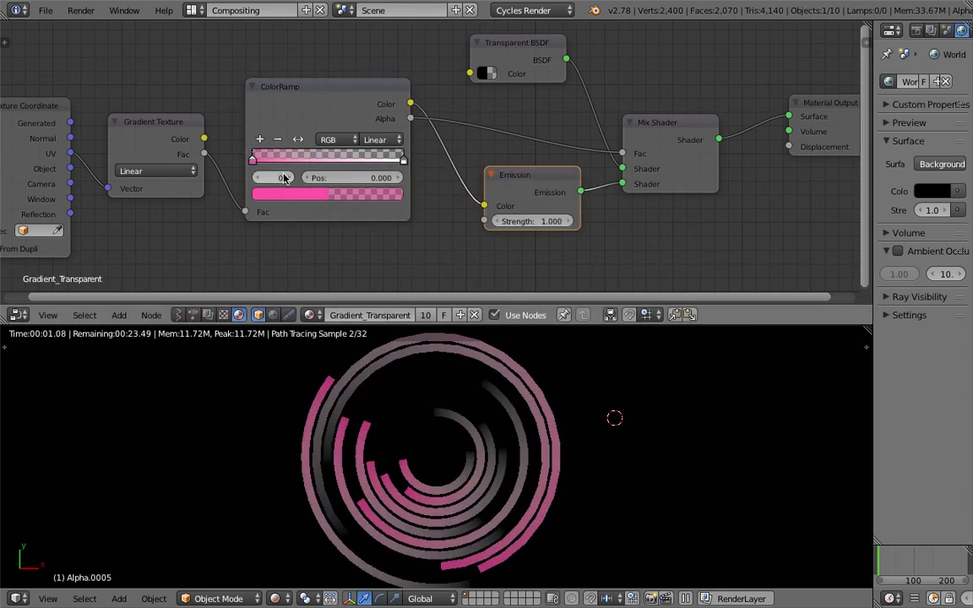
Step: Move the ColorRamp's first stop to 0.323 and add a stop at 0.661 colored green with R 0.346, G 0.950, B 0.587
left_click_drag(251, 162, 335, 162)
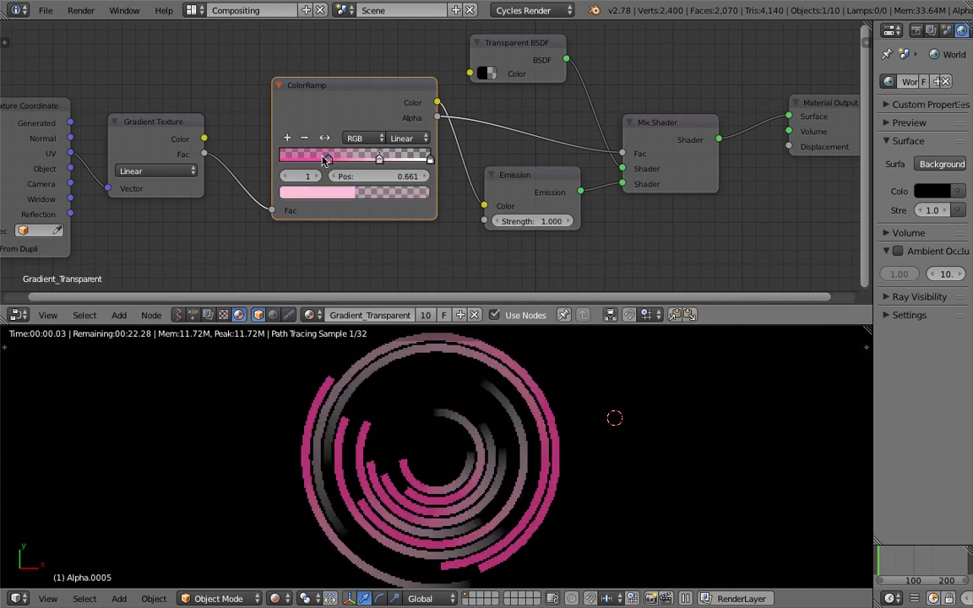
left_click(317, 193)
left_click_drag(342, 267, 328, 244)
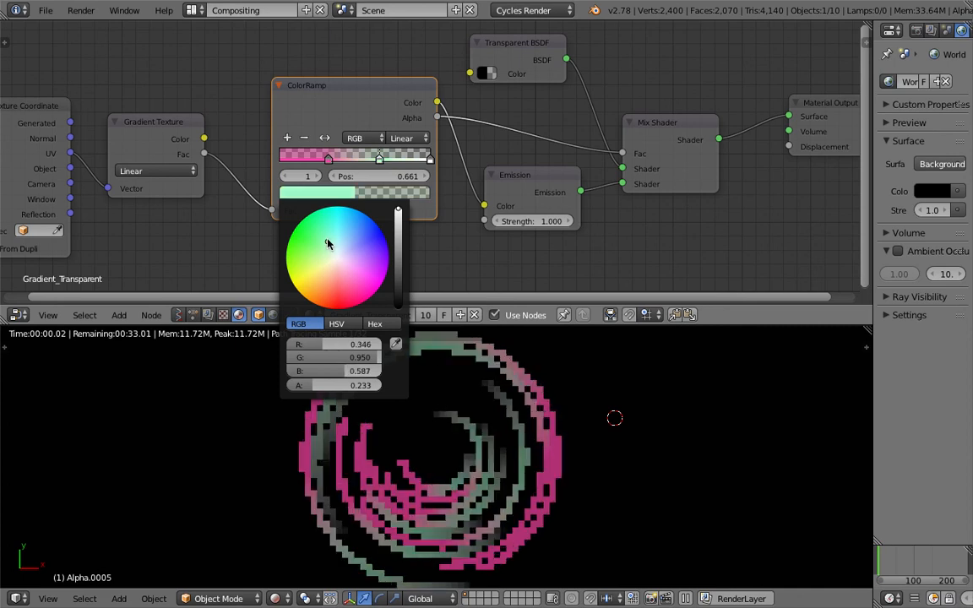
Step: Recolor the ColorRamp's first stop to light blue
left_click(332, 159)
left_click(328, 196)
left_click_drag(338, 253, 348, 220)
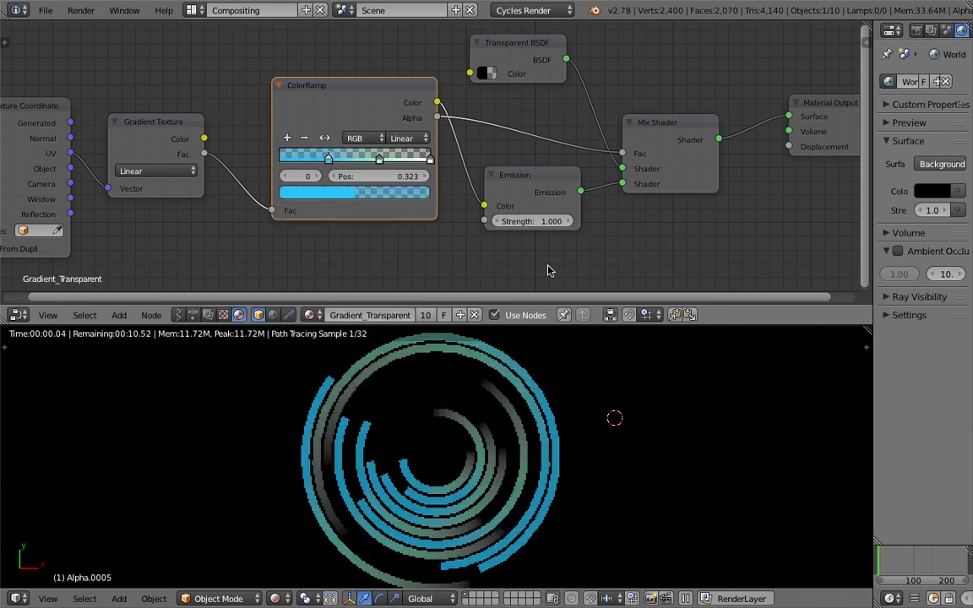
Step: Adjust the placement of the Emission and Mix Shader nodes
middle_click_drag(533, 191, 493, 192)
left_click_drag(493, 194, 487, 204)
left_click(641, 137)
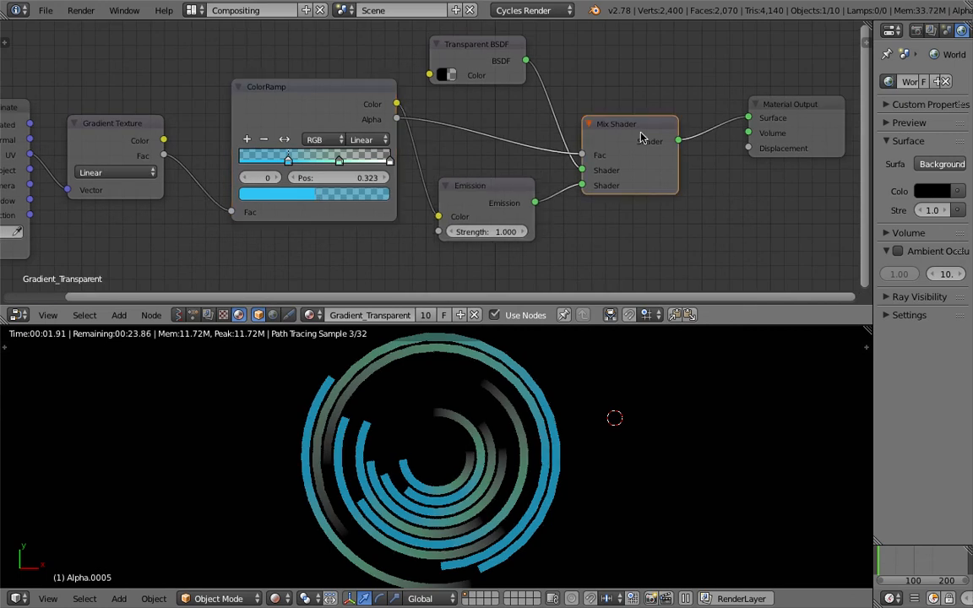
scroll(640, 138, "down", 3)
scroll(626, 152, "up", 2)
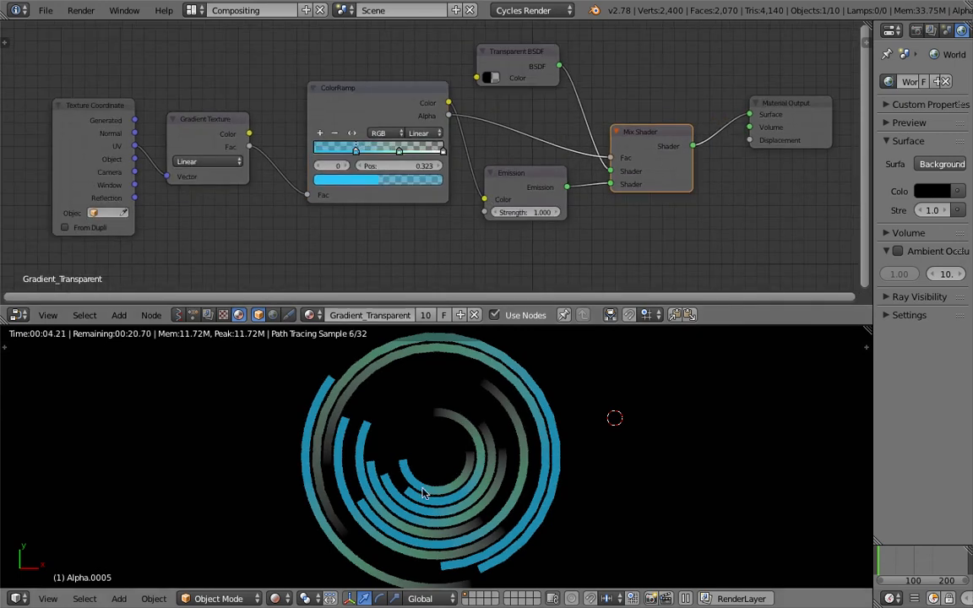
Step: Delete the green middle stop from the ColorRamp and save the file
middle_click_drag(556, 391, 546, 419)
left_click(400, 151)
left_click(335, 133)
middle_click_drag(462, 351, 541, 478)
key("ctrl+s")
left_click(540, 477)
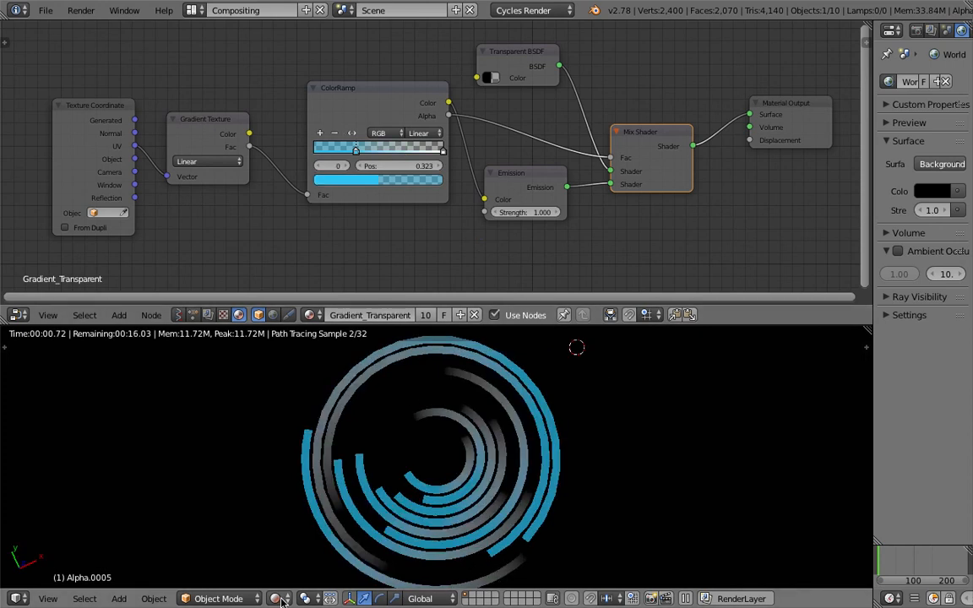
Step: Return the 3D viewport to Solid shading and open the CircleGradient Sverchok node tree
key("shift+z")
left_click(179, 315)
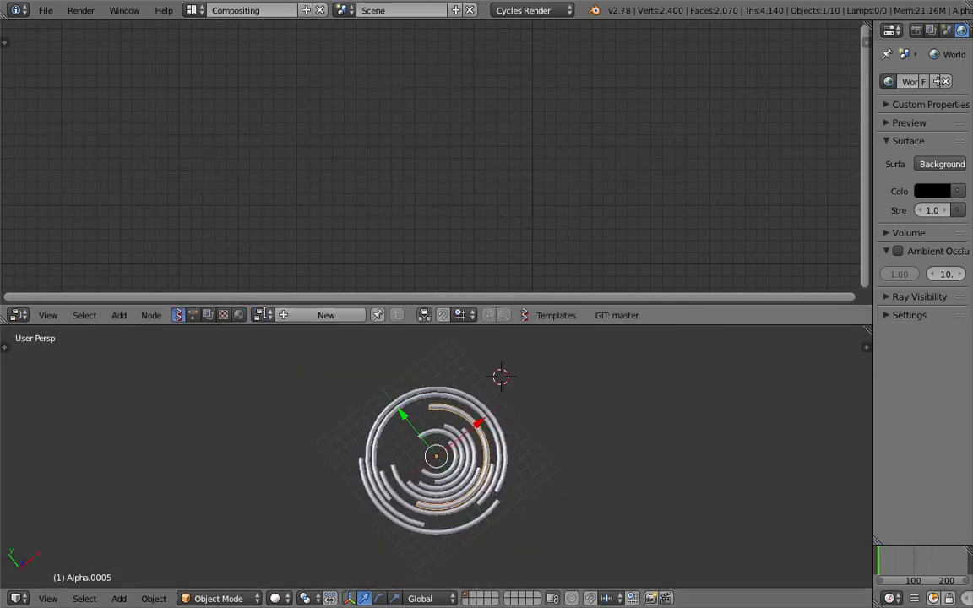
left_click(260, 315)
left_click(279, 342)
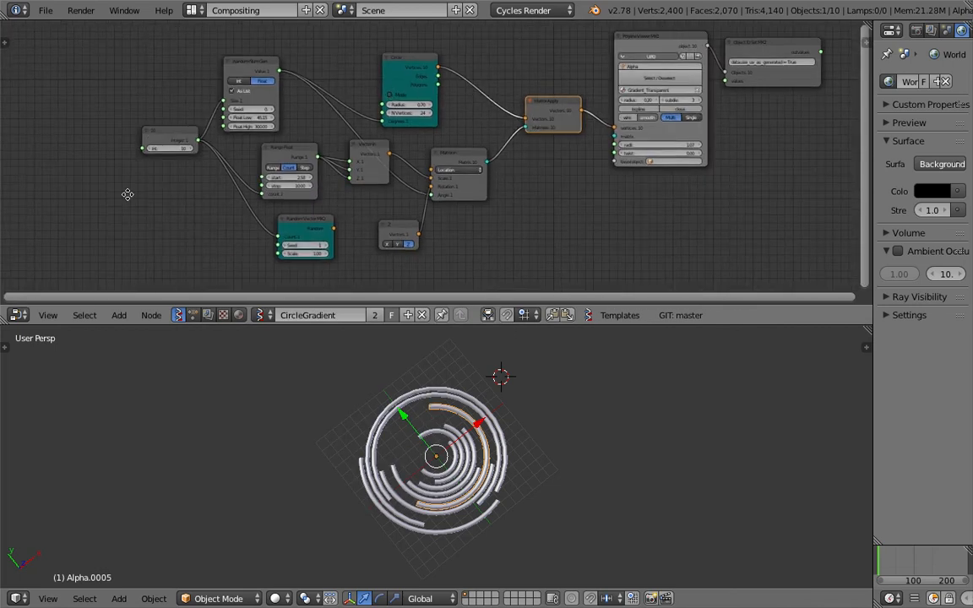
Step: Set the Integer node that controls the arc count to 40 after trying 30
scroll(126, 193, "up", 2)
double_click(287, 176)
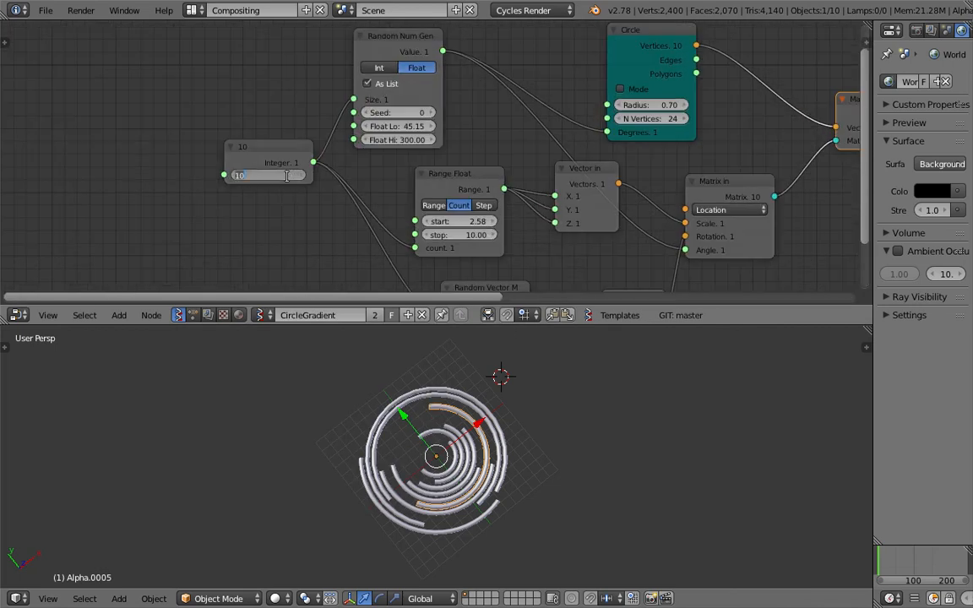
type("30")
key("Return")
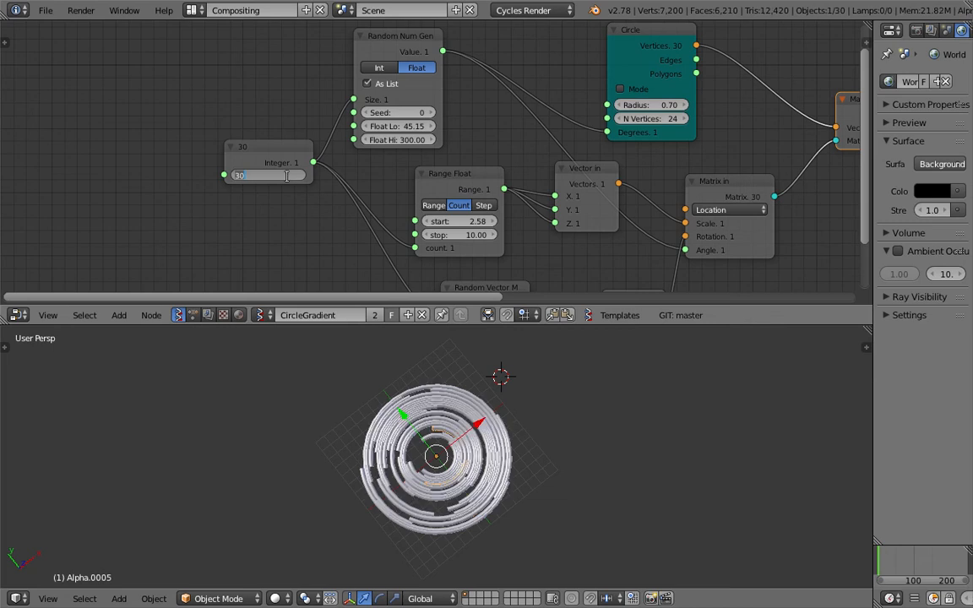
type("40")
key("Return")
Step: Increase the Polyline Viewer radius to about 0.35 and set the Range Float node to start 1.92 and stop 13.42
middle_click_drag(628, 138, 378, 153)
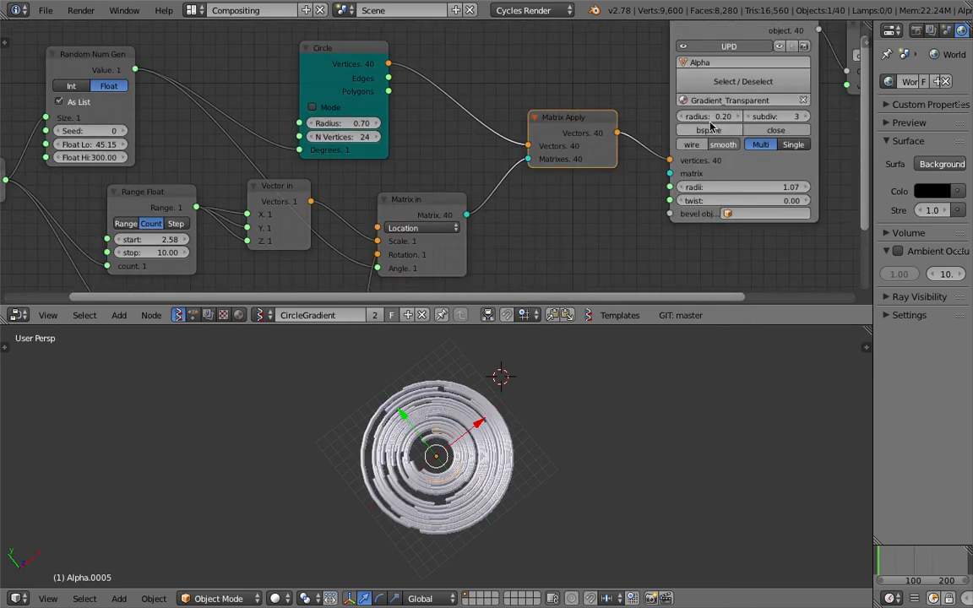
mouse_move(708, 116)
left_mouse_down()
mouse_move(803, 116)
mouse_move(727, 117)
left_mouse_up()
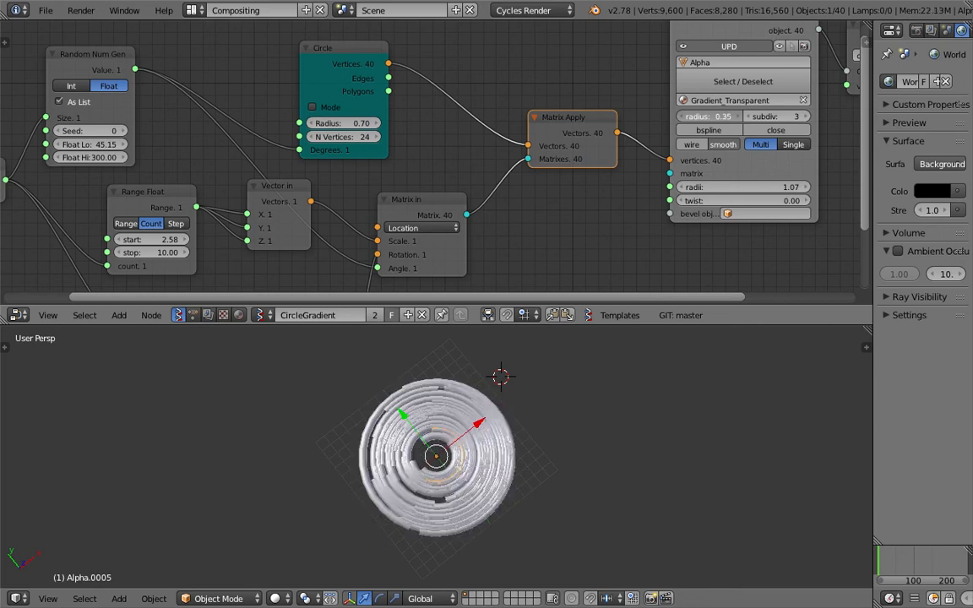
middle_click_drag(170, 243, 290, 140)
left_click_drag(290, 148, 269, 136)
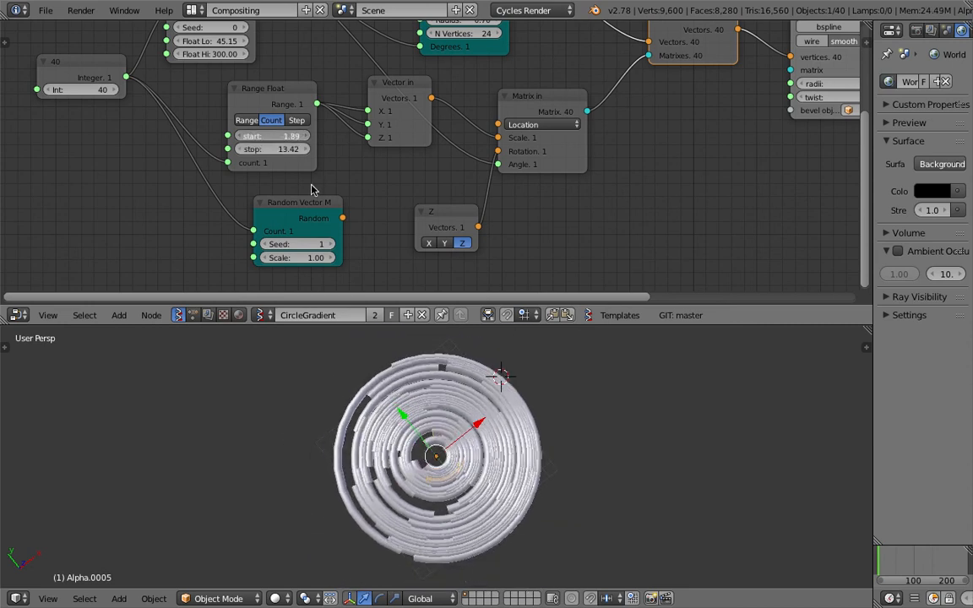
middle_click_drag(448, 431, 521, 444)
Step: Connect the Random Vector output to the Matrix in node's Rotation input and raise the Integer count to 91
mouse_move(305, 207)
middle_mouse_down()
mouse_move(312, 247)
mouse_move(308, 214)
middle_mouse_up()
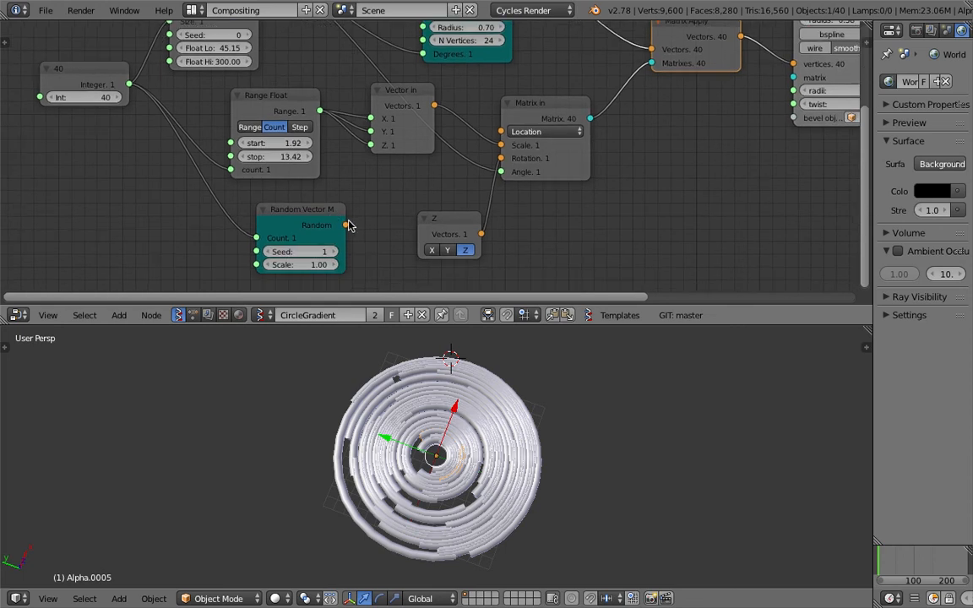
left_click_drag(345, 225, 501, 158)
left_click_drag(89, 97, 148, 133)
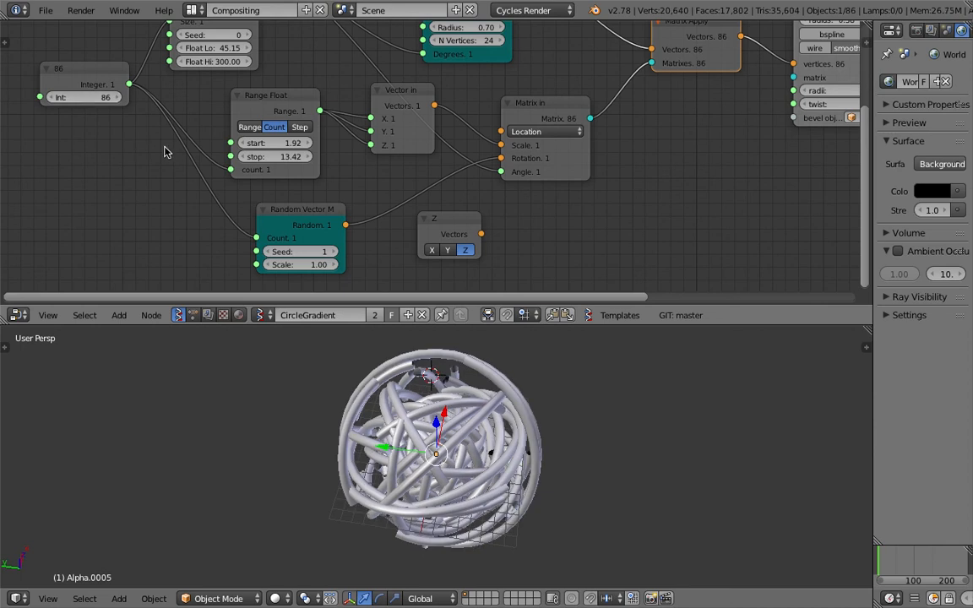
left_click_drag(103, 100, 113, 100)
middle_click_drag(309, 339, 280, 306)
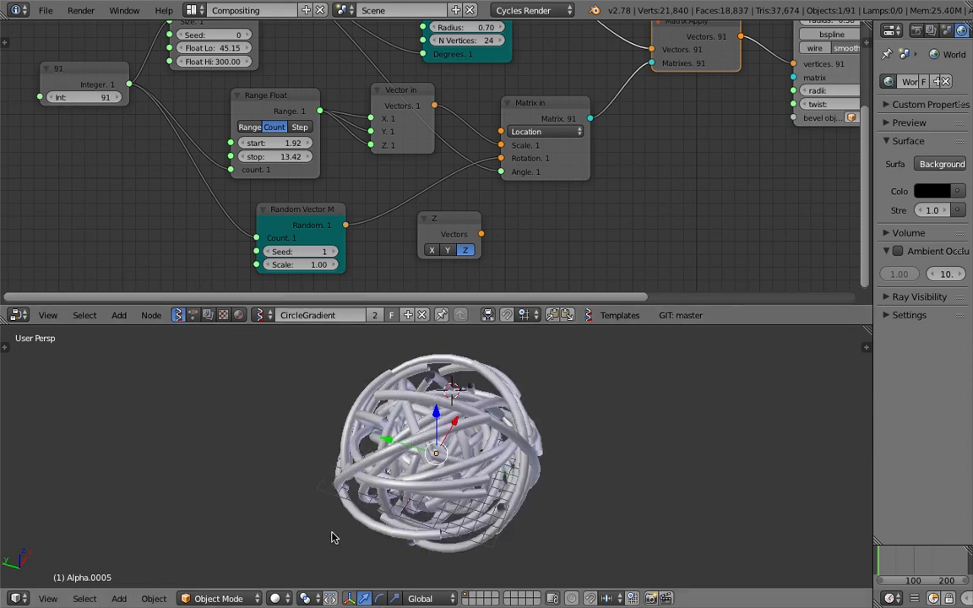
Step: Show the randomly rotated arcs in Rendered shading and examine them up close
left_click(281, 599)
left_click(300, 497)
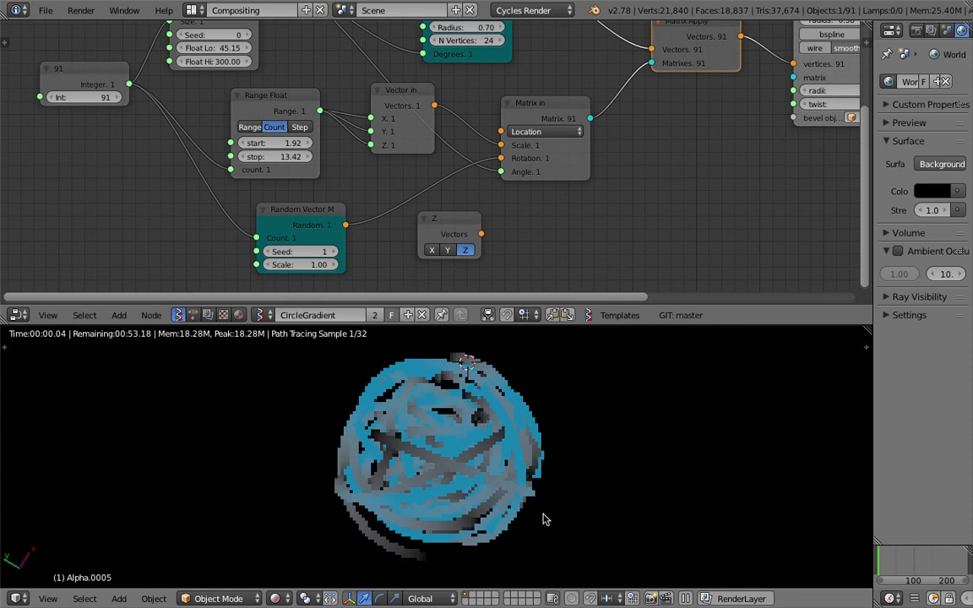
middle_click_drag(574, 453, 606, 479)
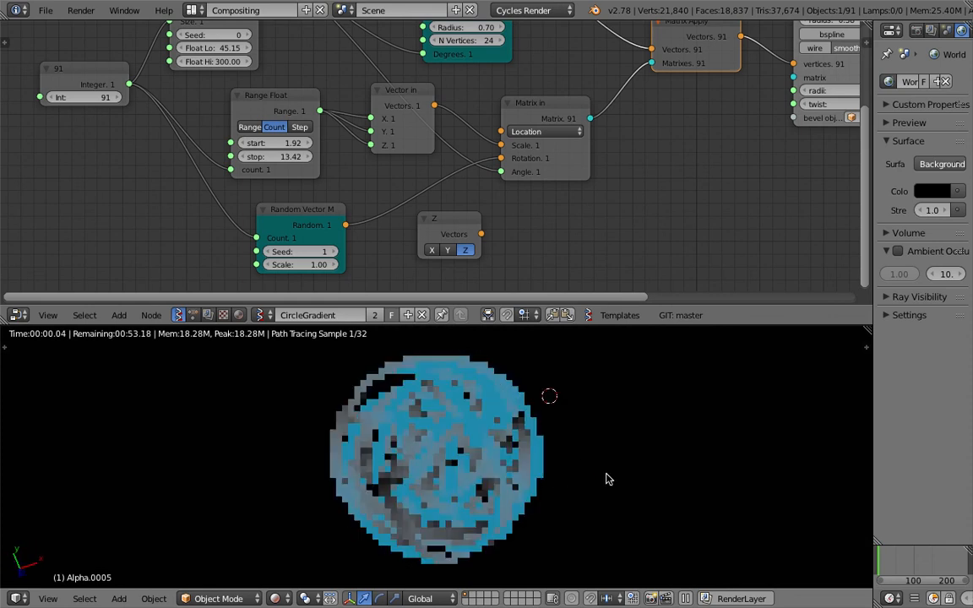
scroll(606, 479, "up", 3)
middle_click_drag(458, 243, 310, 236)
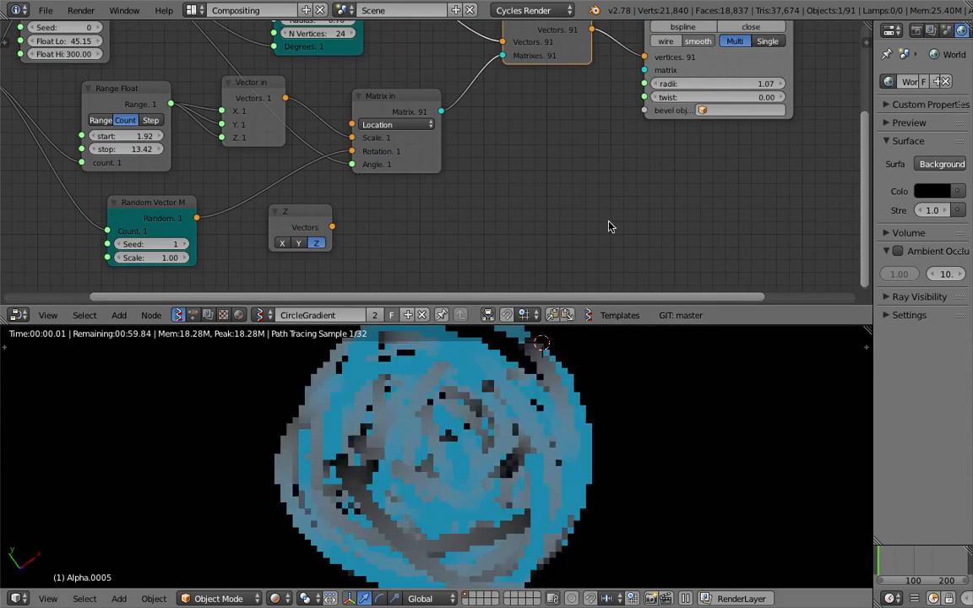
Step: Reopen the Gradient_Transparent shader nodes and move the ColorRamp's first stop to position 0.000
left_click(238, 315)
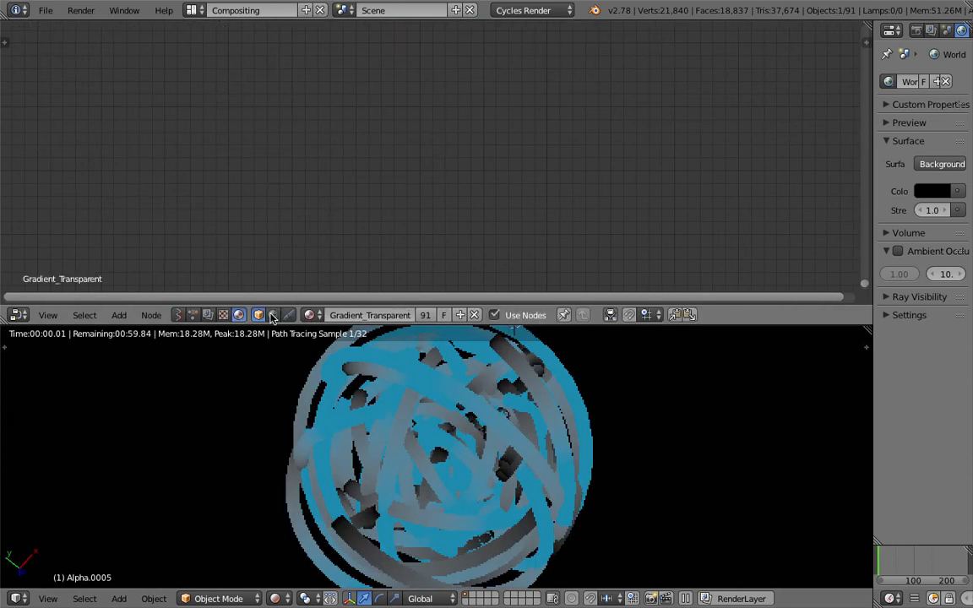
key("Home")
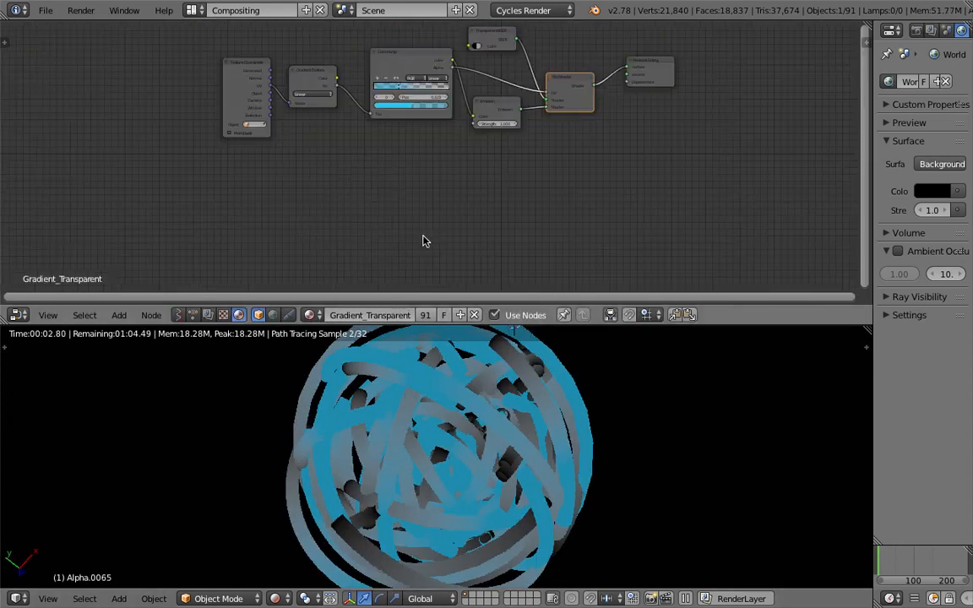
middle_click_drag(419, 159, 367, 219)
scroll(392, 199, "up", 8)
mouse_move(388, 162)
middle_mouse_down()
mouse_move(373, 163)
mouse_move(376, 180)
middle_mouse_up()
scroll(341, 179, "up", 3)
middle_click_drag(421, 121, 423, 201)
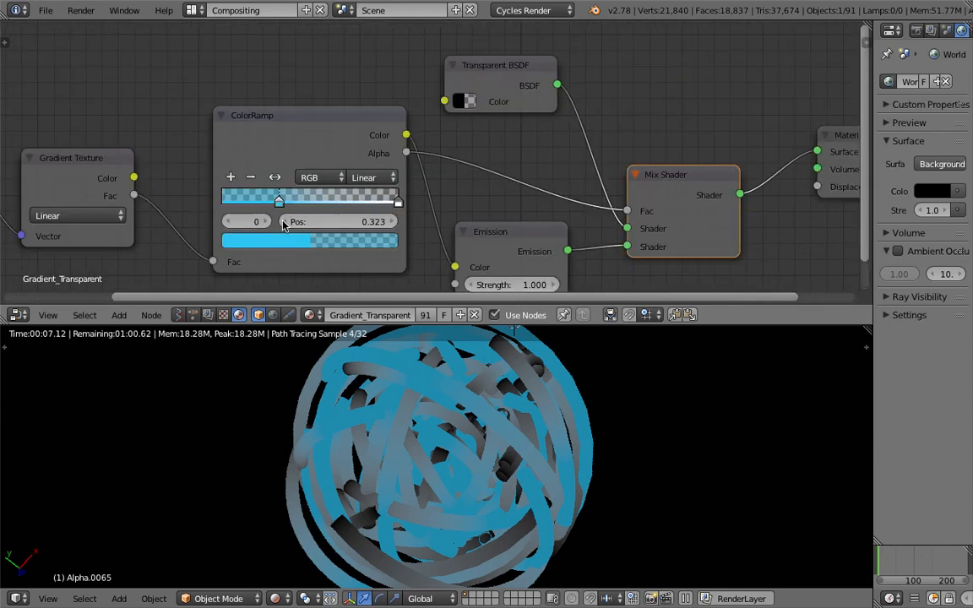
left_click_drag(280, 204, 194, 203)
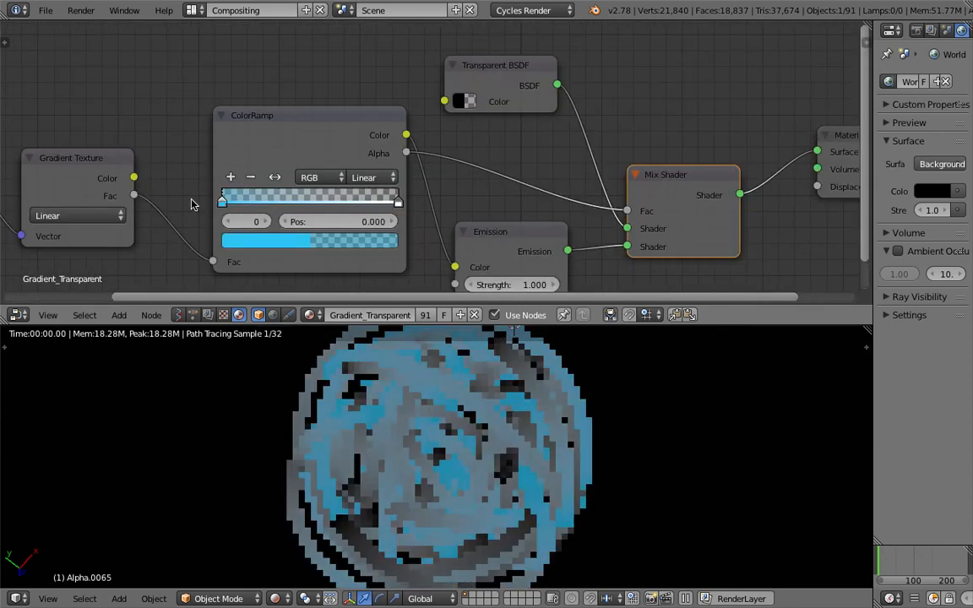
Step: Set the Transparent BSDF color to bright pink after trying white, and check the arcs from several angles
left_click(472, 102)
left_click_drag(592, 161, 591, 120)
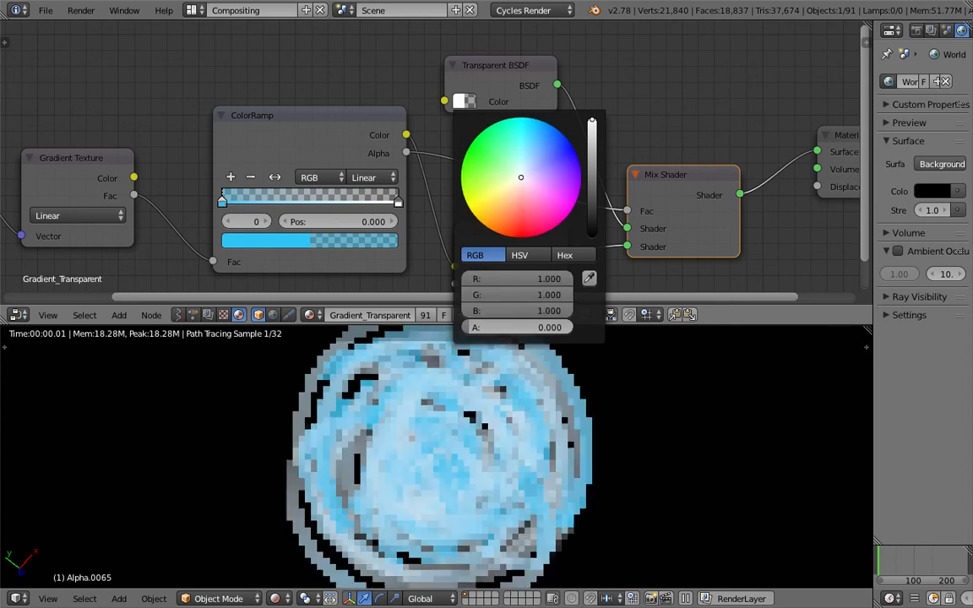
left_click_drag(545, 192, 551, 206)
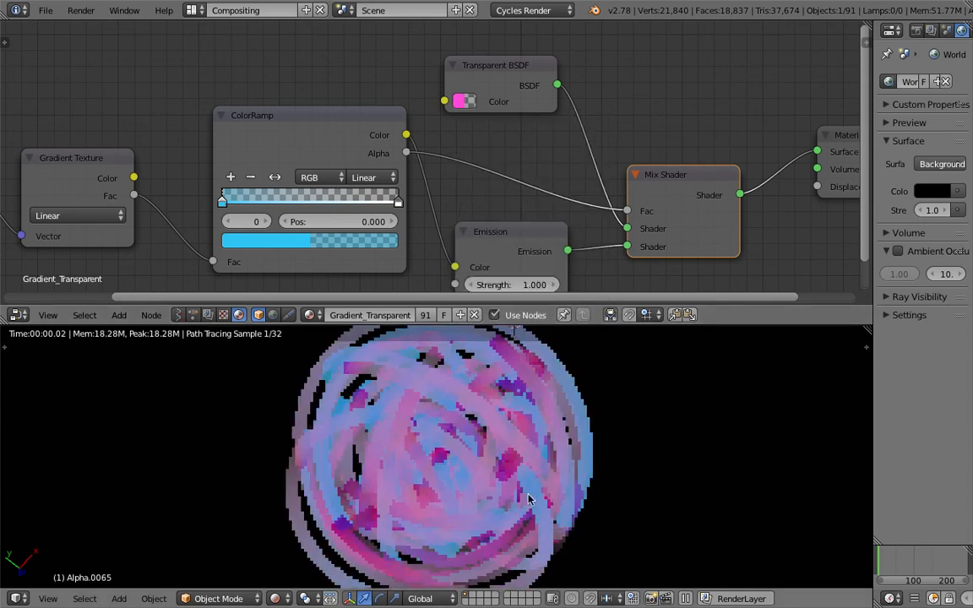
middle_click_drag(541, 502, 435, 463)
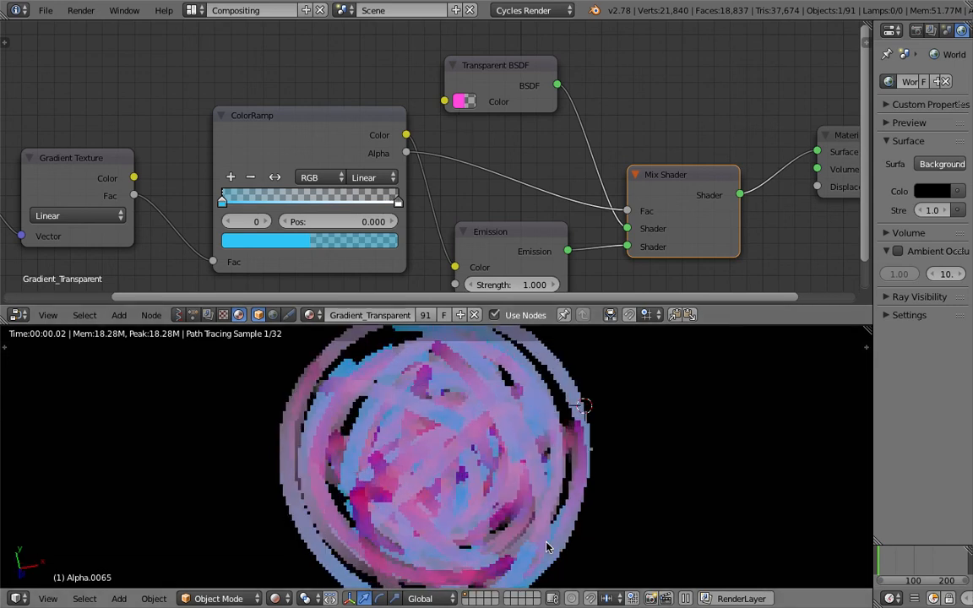
scroll(473, 507, "down", 2)
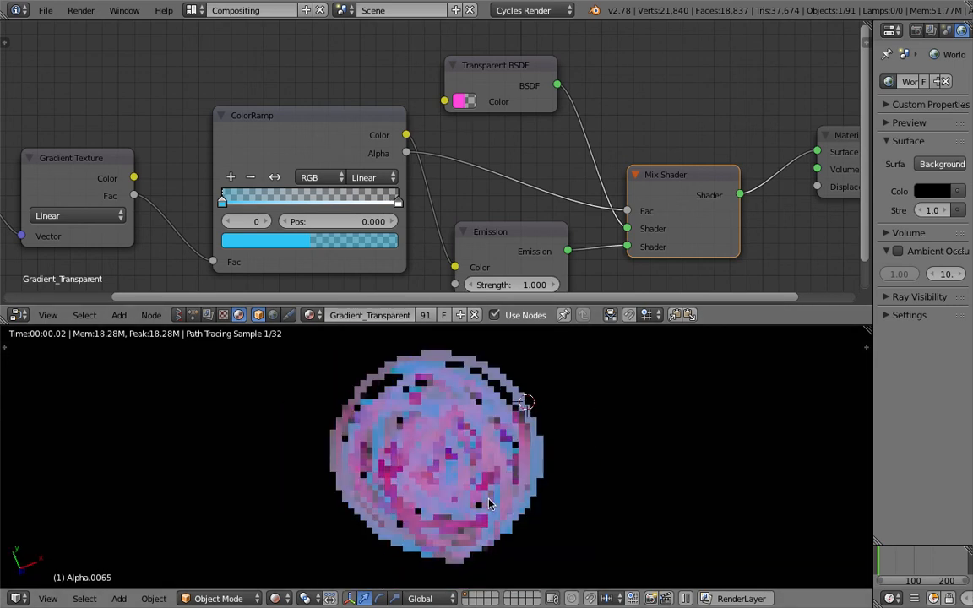
middle_click_drag(426, 506, 574, 478)
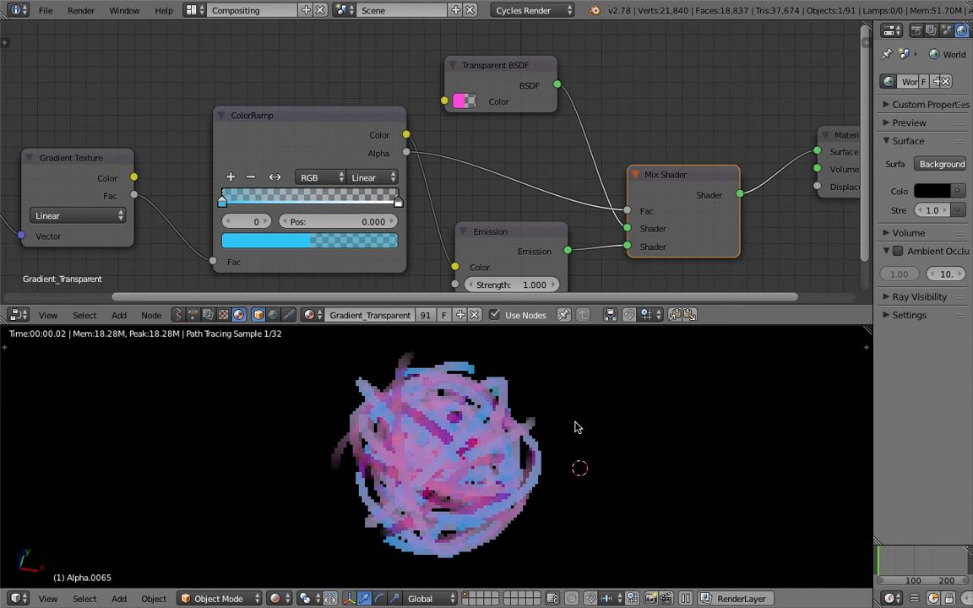
Step: Reposition the Emission and Transparent BSDF nodes between the ColorRamp and Mix Shader, and view the rendered arcs from another angle
middle_click_drag(560, 229, 579, 196)
left_click_drag(534, 201, 544, 195)
left_click_drag(537, 46, 545, 67)
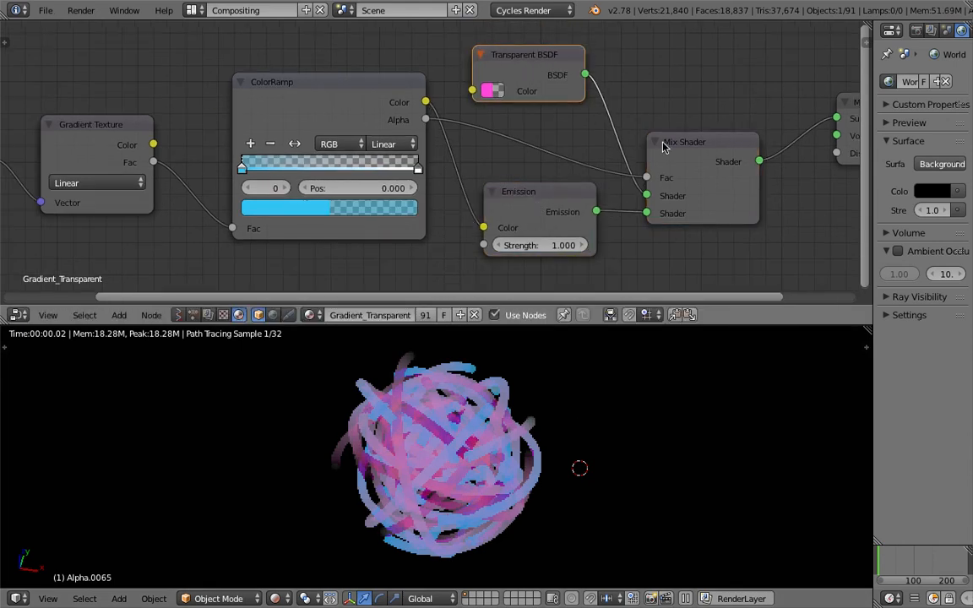
middle_click_drag(470, 89, 386, 90)
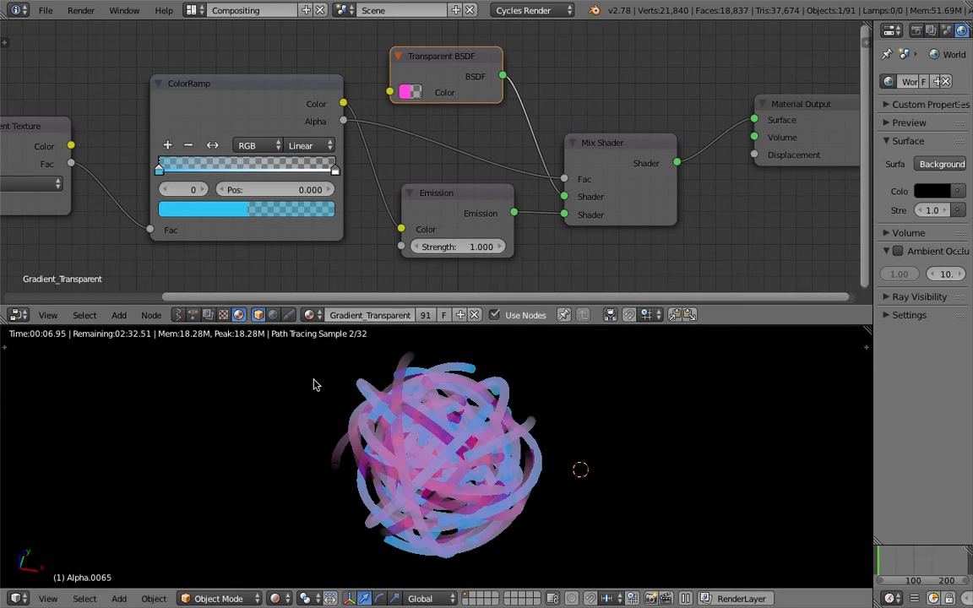
middle_click_drag(315, 384, 493, 439)
scroll(485, 436, "up", 2)
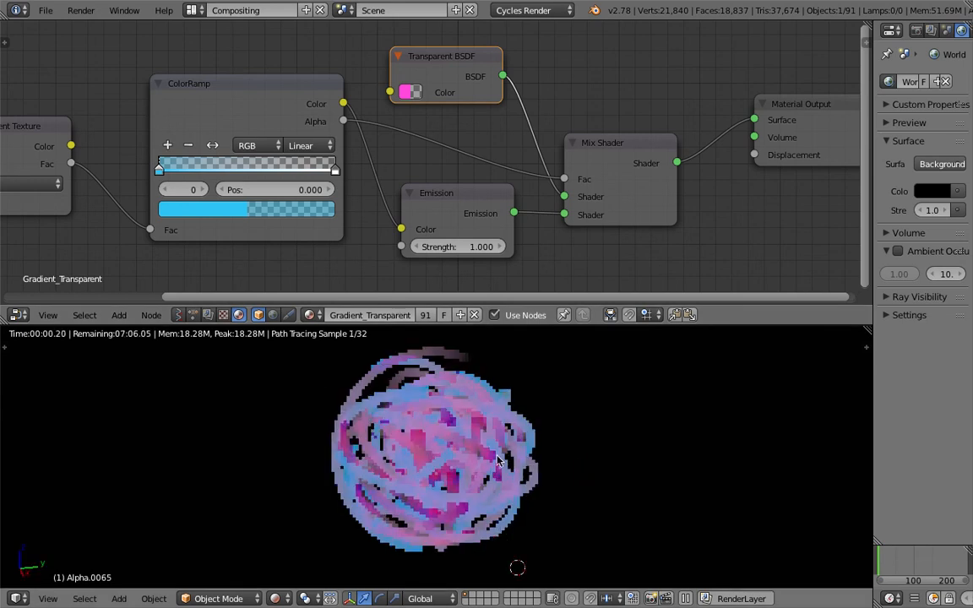
Step: Switch the viewport to Solid shading, reopen the CircleGradient node tree and set the Integer count to 100
left_click(274, 598)
left_click(296, 507)
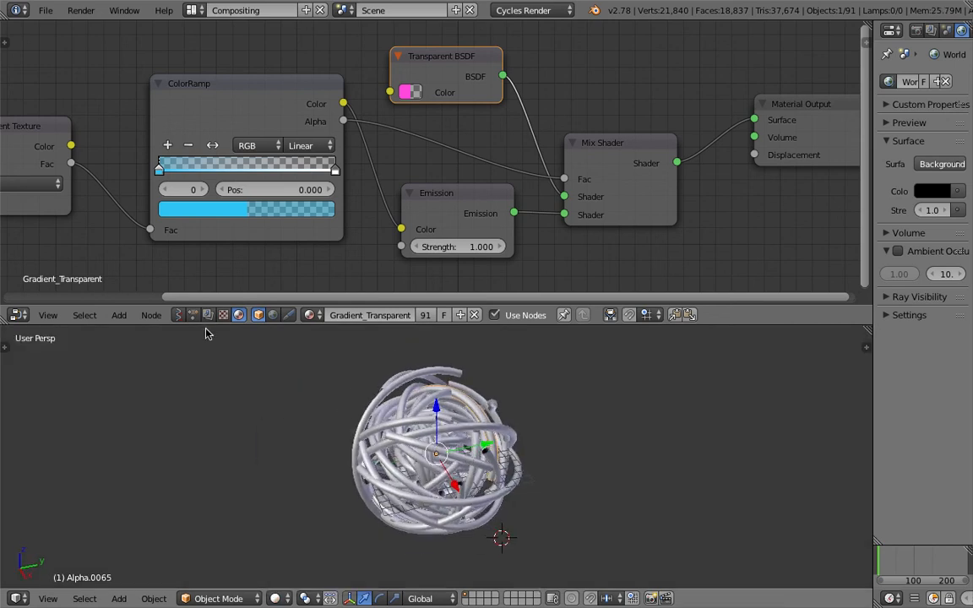
left_click(177, 315)
left_click(261, 315)
left_click(291, 338)
scroll(252, 209, "down", 4)
middle_click_drag(252, 209, 414, 200)
middle_click_drag(109, 112, 252, 141)
left_click(241, 130)
type("100")
key("Return")
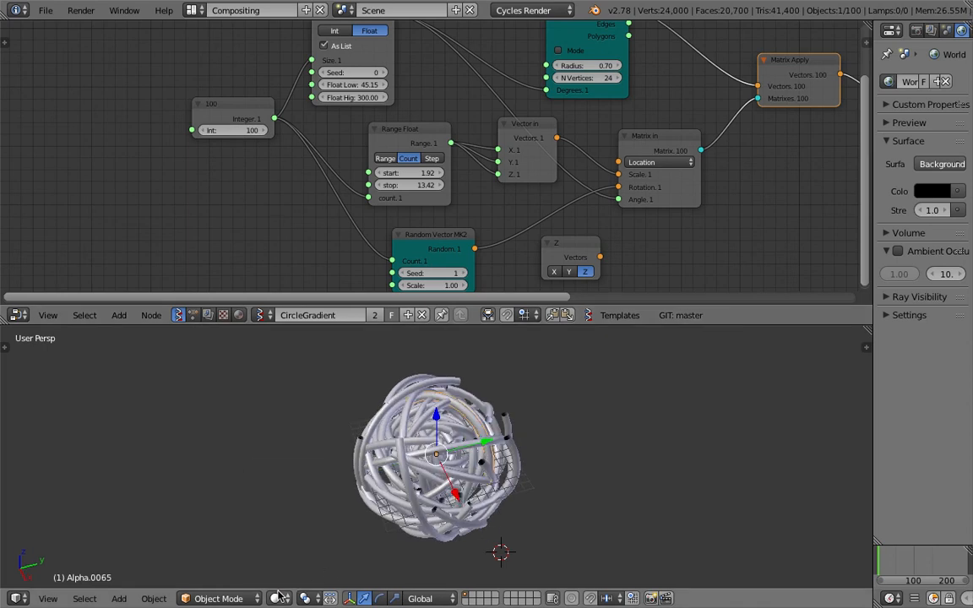
Step: Show the arcs in Rendered shading with the material node tree open, and select individual arcs in the ball
left_click(279, 598)
left_click(288, 496)
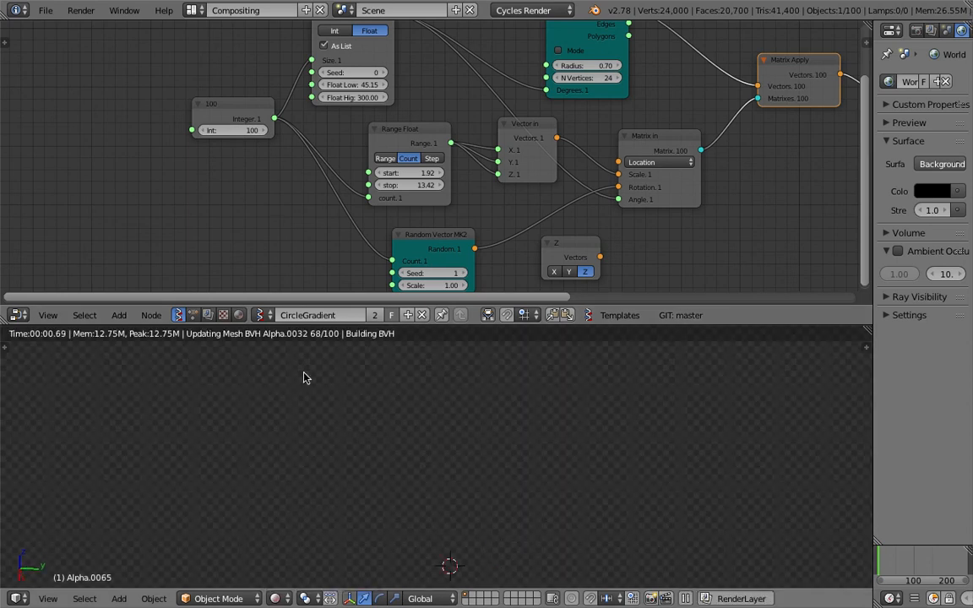
left_click(239, 315)
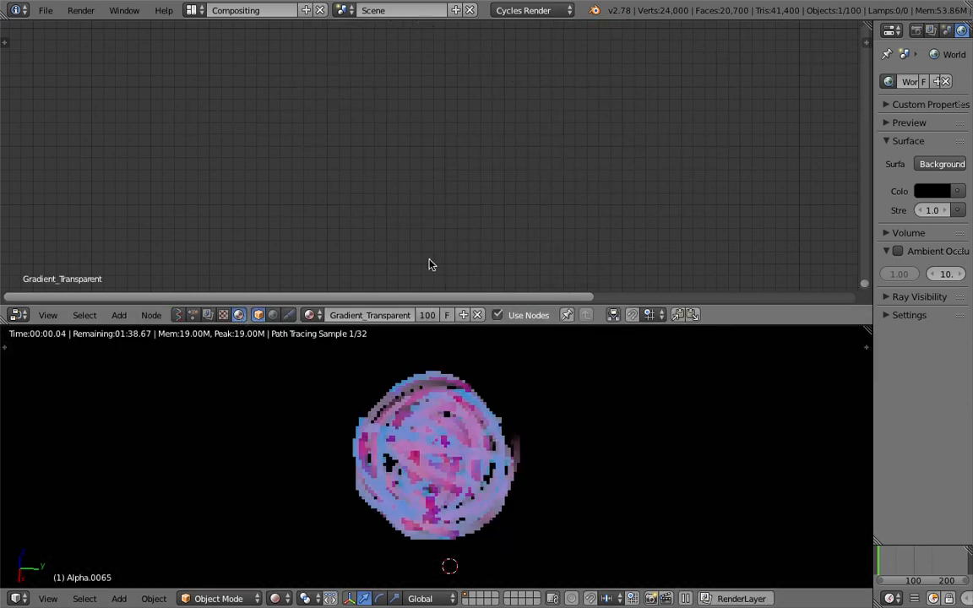
middle_click_drag(463, 434, 477, 454)
right_click(477, 453)
right_click(451, 425)
right_click(414, 410)
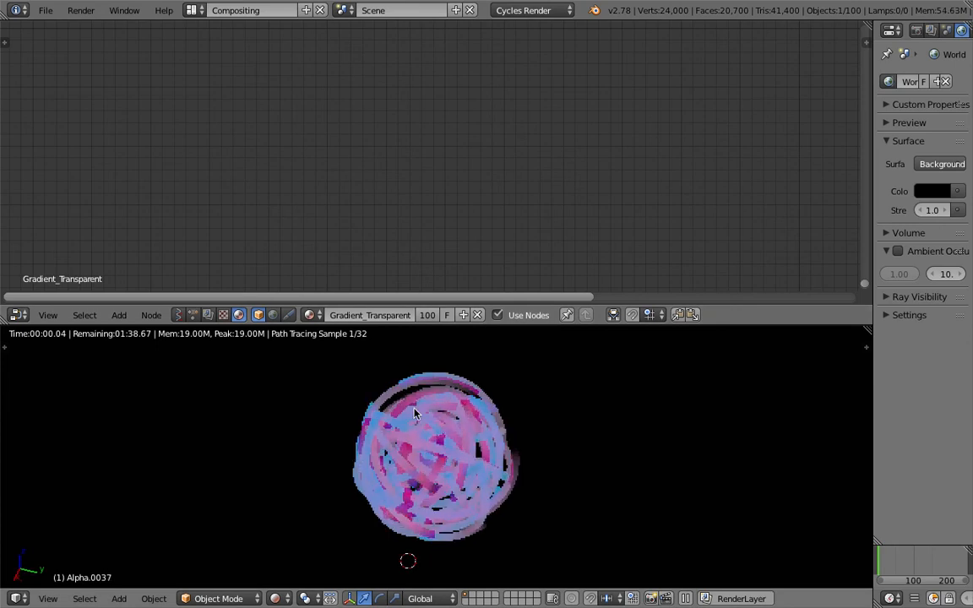
Step: Return the viewport to Solid shading, examine the arcs up close and reopen the CircleGradient node tree
left_click(276, 598)
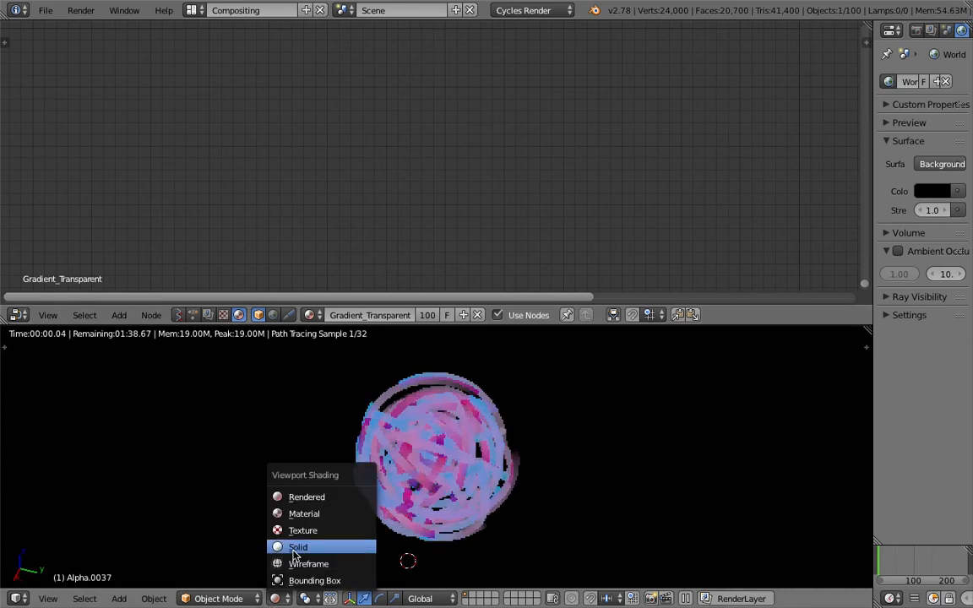
left_click(298, 547)
middle_click_drag(423, 446, 355, 414)
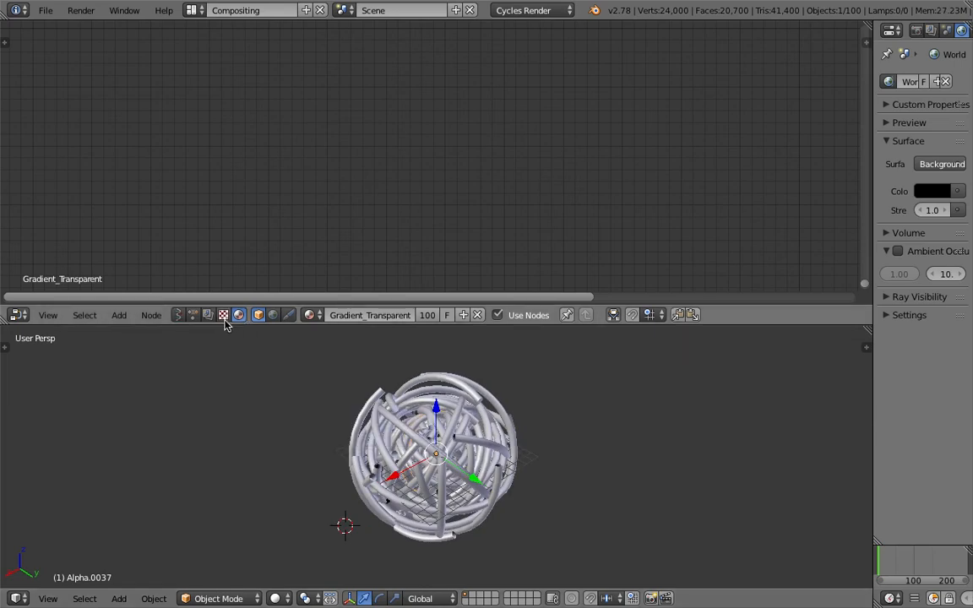
mouse_move(498, 440)
middle_mouse_down()
mouse_move(458, 456)
mouse_move(422, 442)
mouse_move(511, 442)
middle_mouse_up()
scroll(458, 460, "up", 3)
middle_click_drag(291, 362, 418, 428)
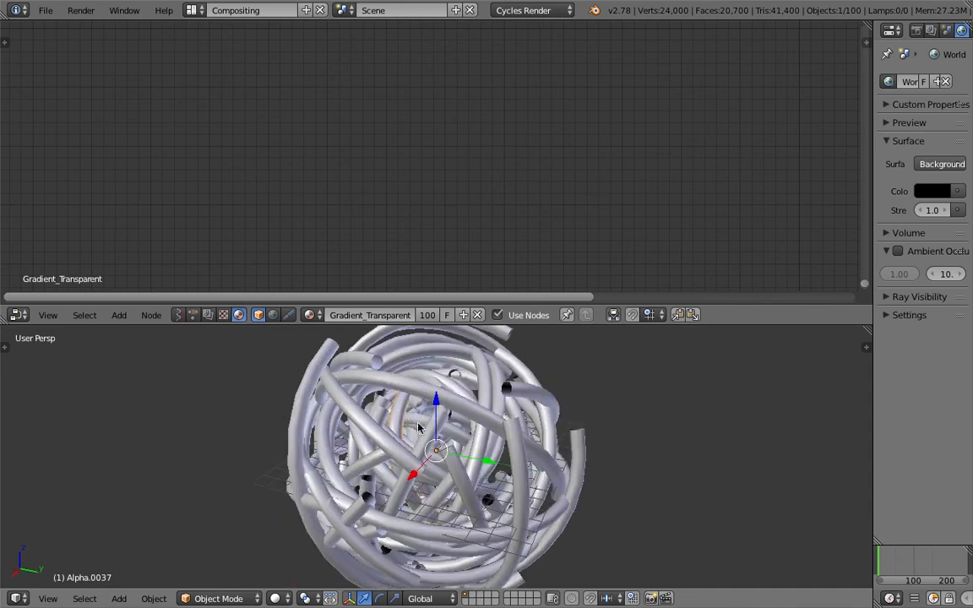
left_click(178, 315)
left_click(260, 315)
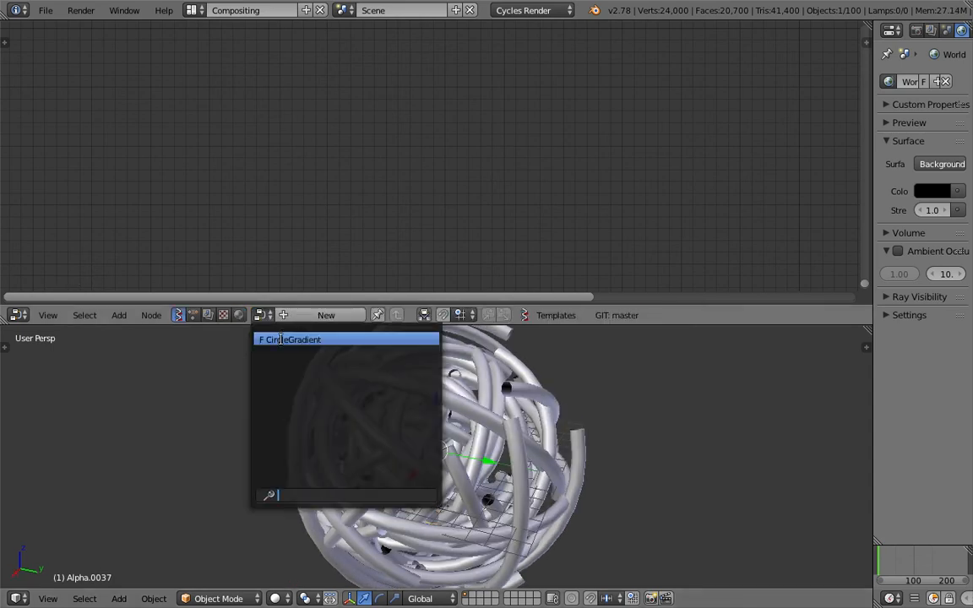
left_click(305, 338)
Step: Move the Matrix in node slightly further from the Vector in node, checking the arcs from another angle
scroll(401, 227, "down", 5)
middle_click_drag(525, 192, 462, 175)
scroll(455, 199, "up", 5)
middle_click_drag(478, 411, 412, 386)
scroll(537, 180, "down", 3)
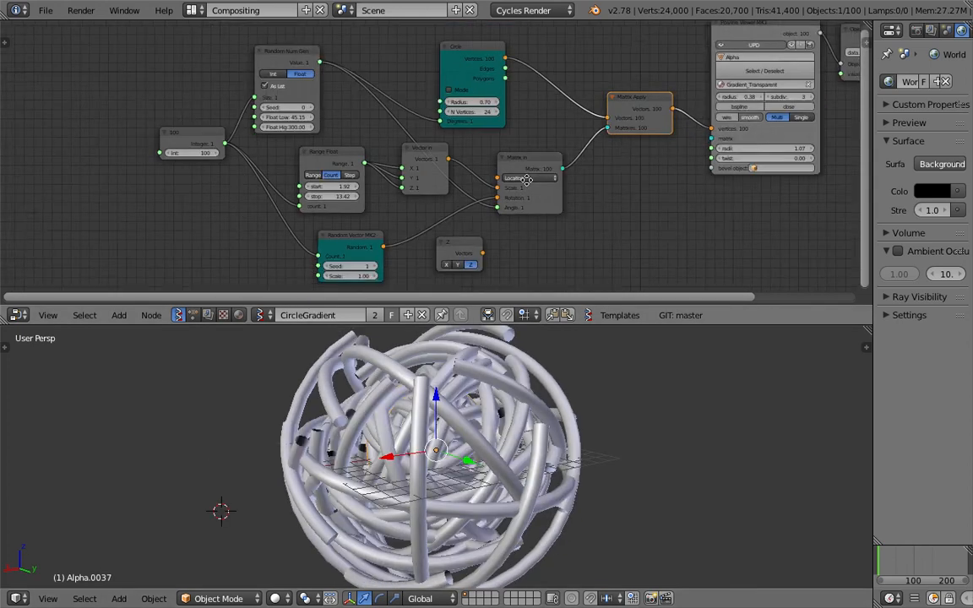
middle_click_drag(537, 180, 473, 186)
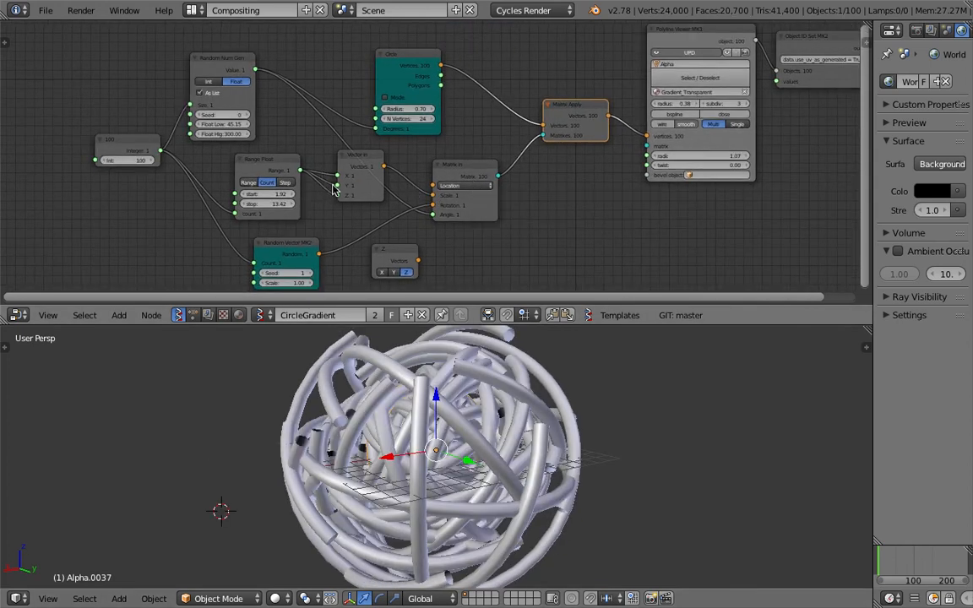
left_click_drag(462, 169, 478, 163)
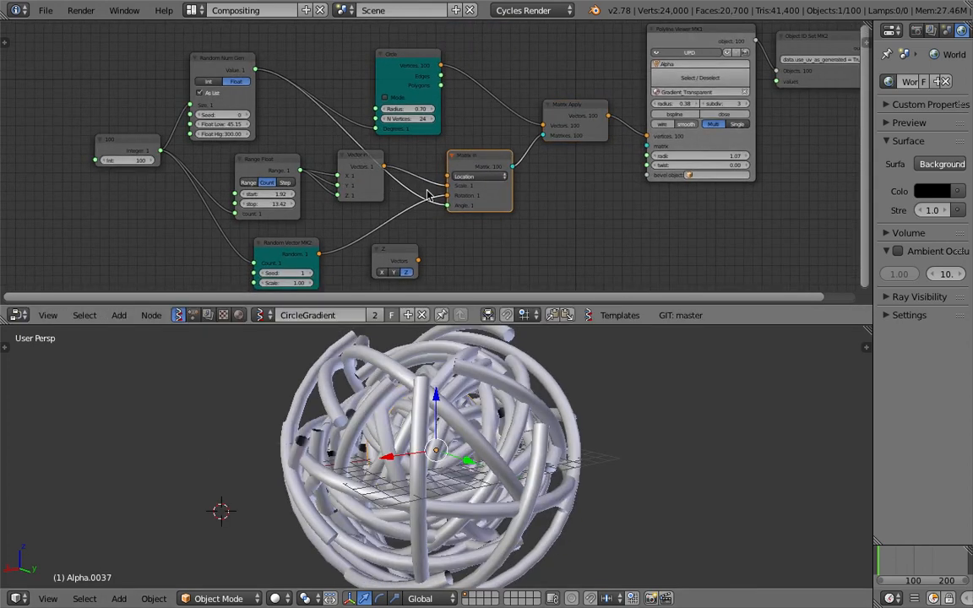
Step: Select an arc near the top of the ball and set the Random Num Gen node's Seed to 50
scroll(426, 190, "up", 1)
middle_click_drag(376, 191, 376, 186)
middle_click_drag(463, 413, 476, 408)
right_click(365, 335)
middle_click_drag(336, 159, 377, 164)
left_click_drag(230, 108, 271, 108)
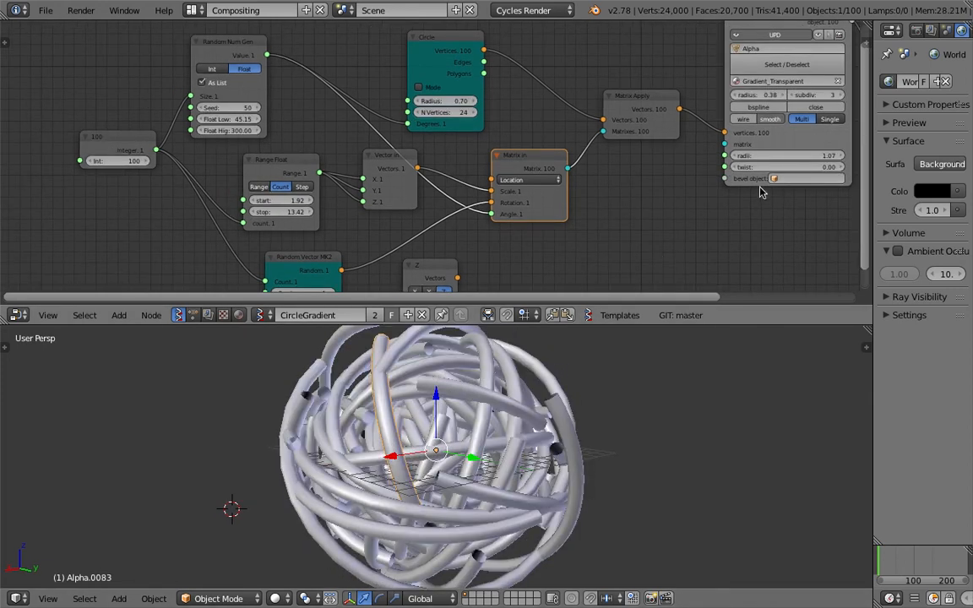
Step: Thin the arcs by setting the Polyline Viewer node's radii to 0.53, and view them from a new angle
left_click_drag(782, 166, 738, 165)
middle_click_drag(597, 452, 599, 413)
scroll(593, 419, "up", 2)
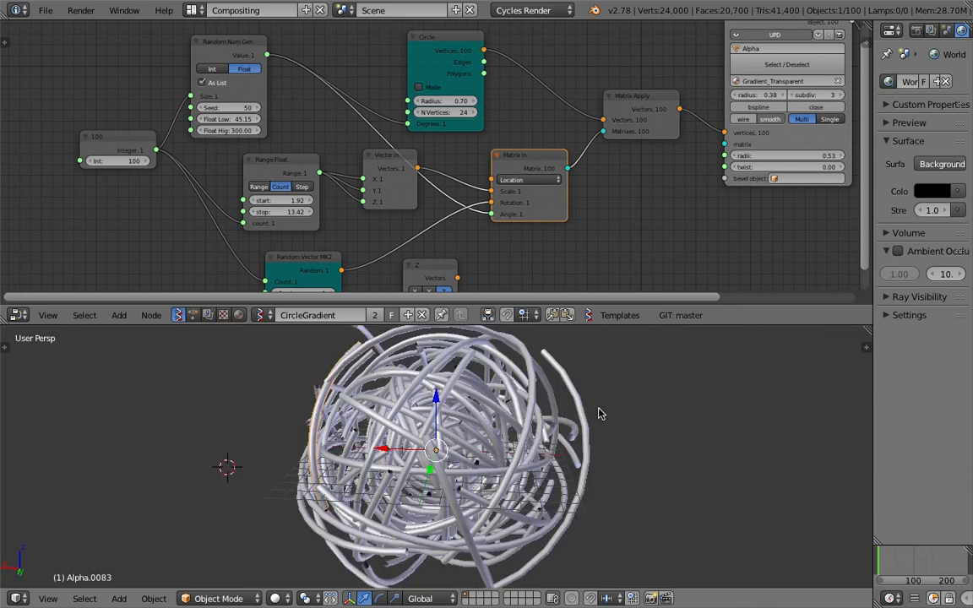